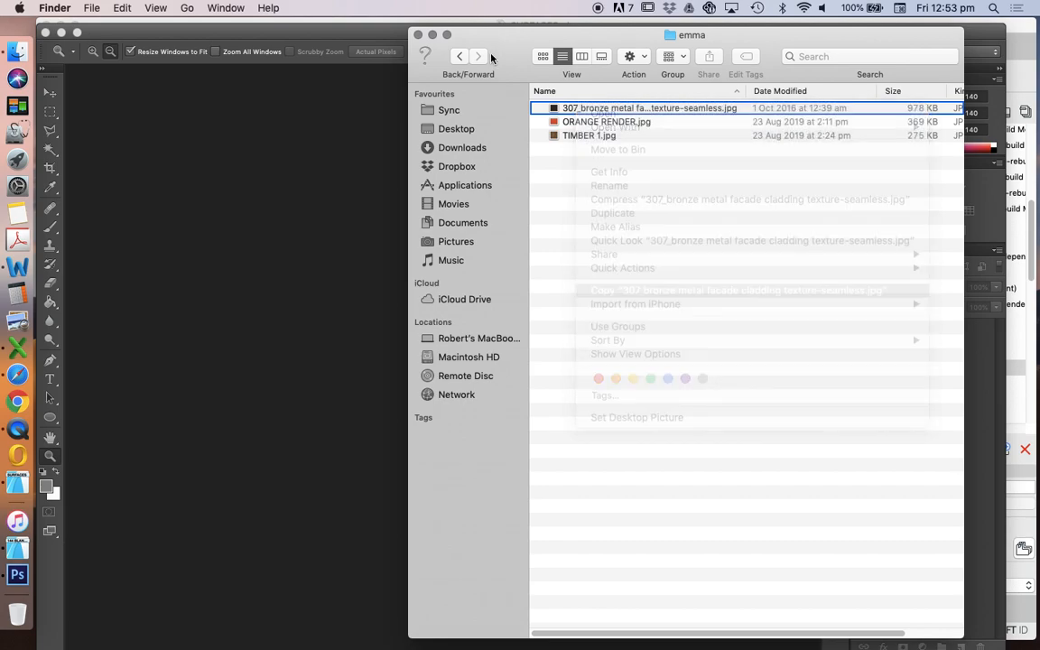
- Paste the copied bronze metal facade cladding texture into the surfaces folder on the Desktop
{"action": "left_click", "coordinate": [459, 56]}
{"action": "double_click", "coordinate": [569, 149]}
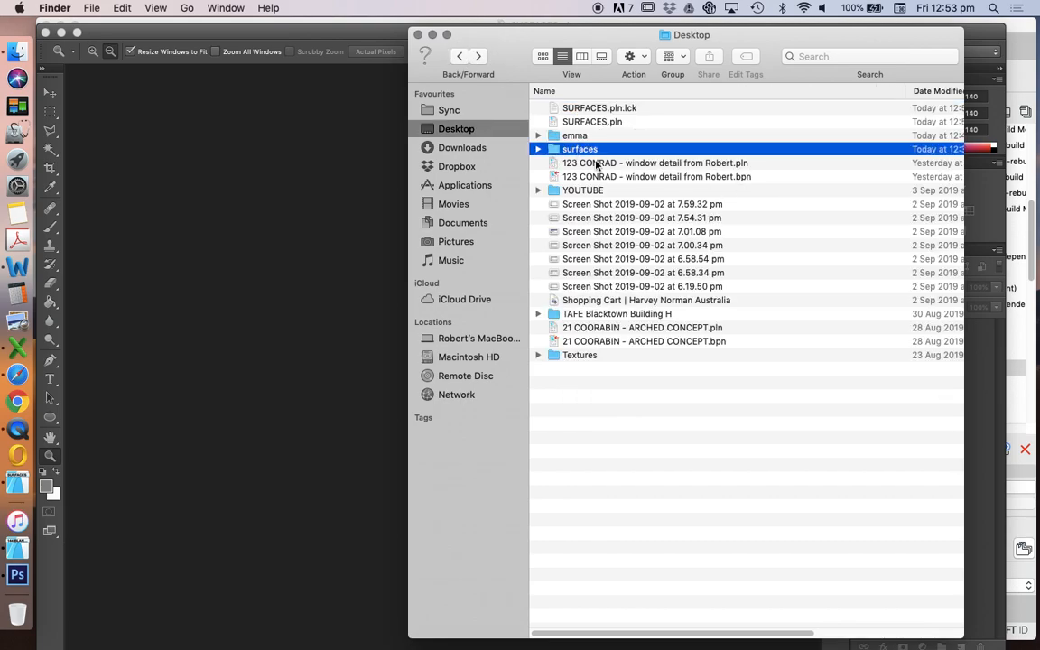
{"action": "right_click", "coordinate": [627, 492]}
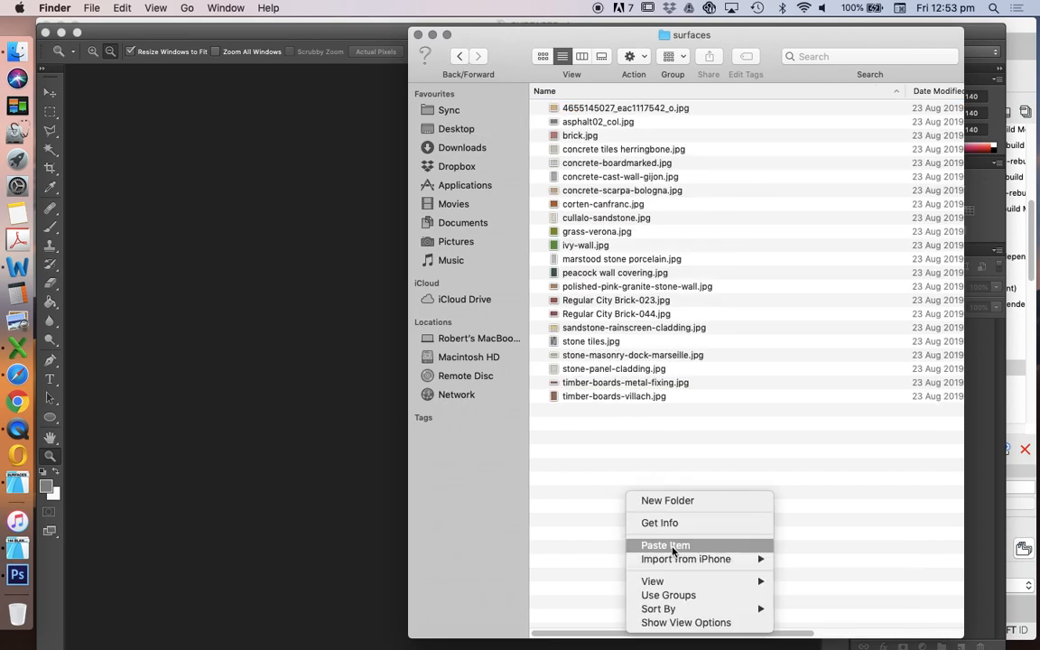
{"action": "left_click", "coordinate": [667, 547]}
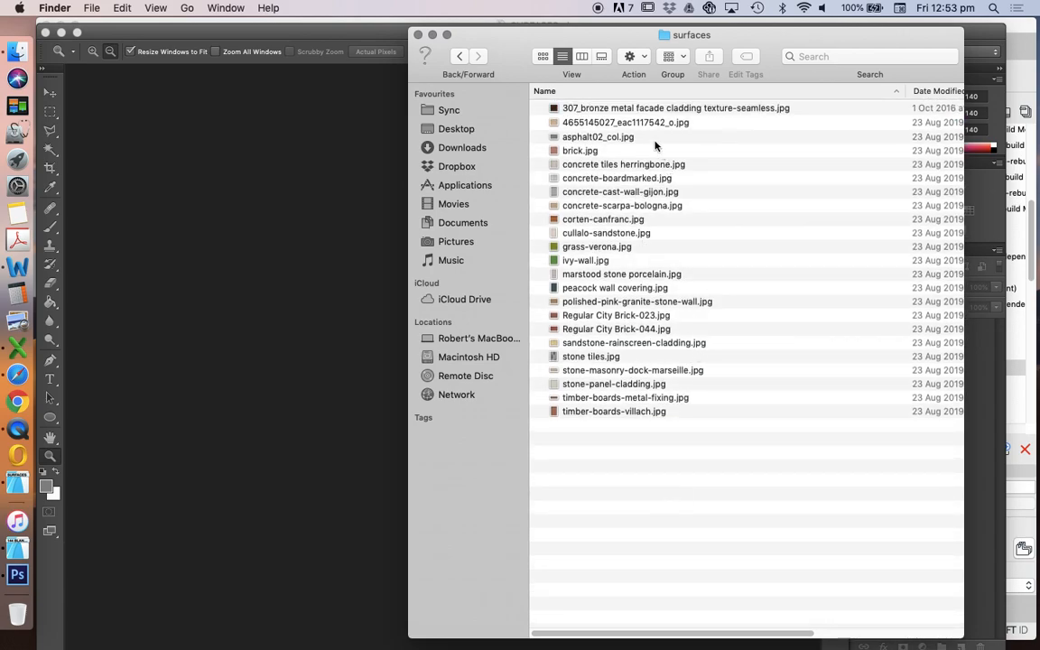
- Open the bronze metal facade cladding image from the surfaces folder in Photoshop
{"action": "left_click", "coordinate": [593, 108]}
{"action": "right_click", "coordinate": [591, 112]}
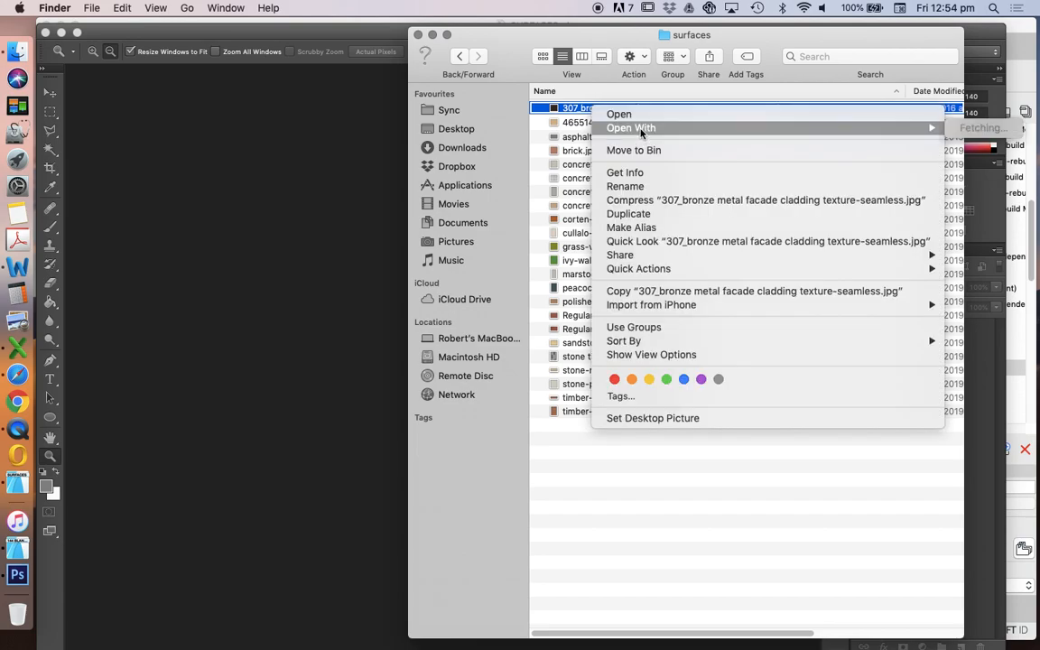
{"action": "mouse_move", "coordinate": [623, 127]}
{"action": "left_click", "coordinate": [456, 168]}
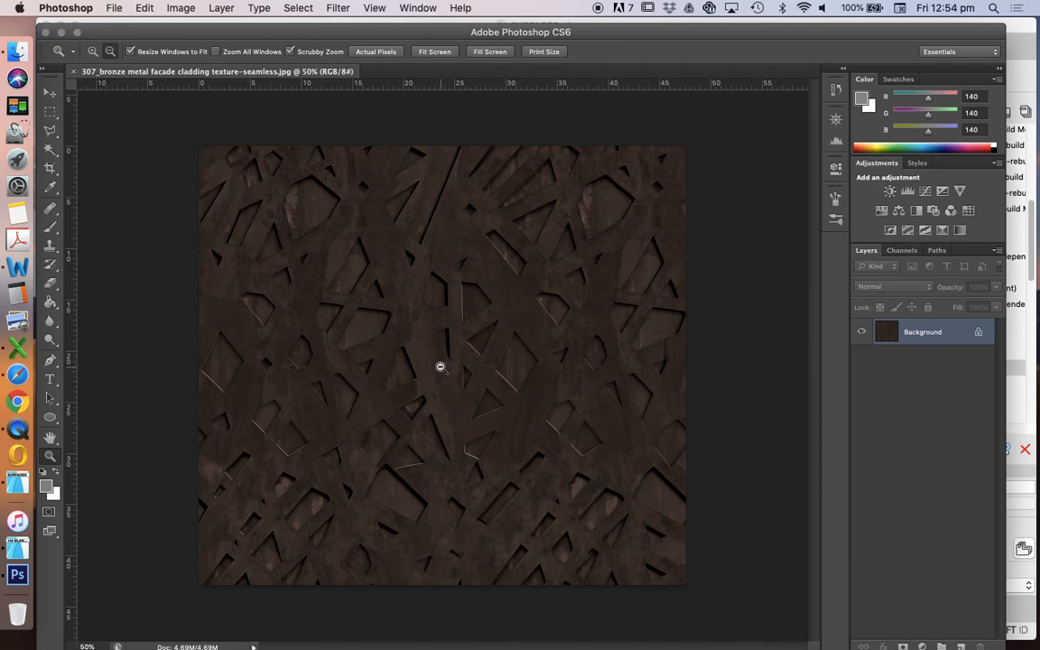
- Check the texture's tiling by previewing a Wrap Around Offset of about +422 pixels horizontally and +570 vertically, without applying it
{"action": "left_click", "coordinate": [338, 8]}
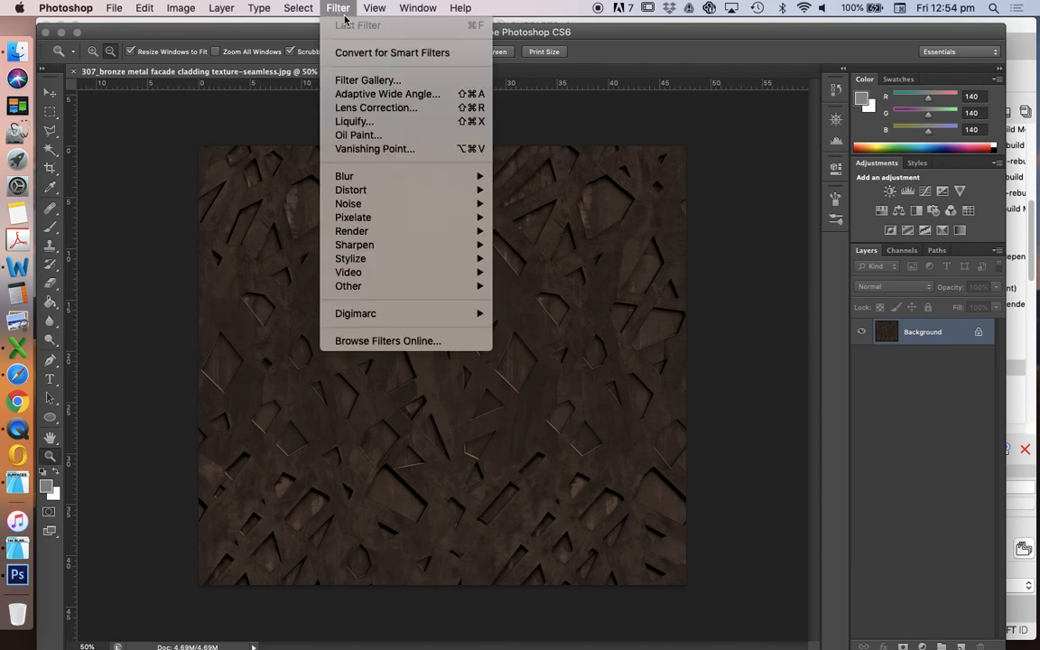
{"action": "mouse_move", "coordinate": [389, 286]}
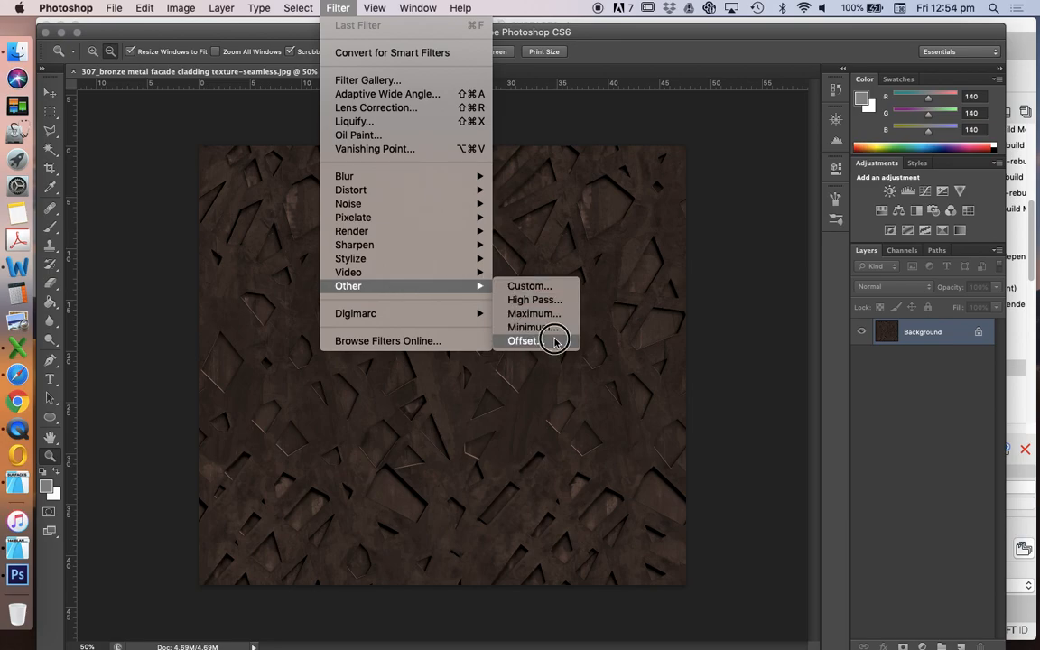
{"action": "left_click", "coordinate": [527, 340]}
{"action": "left_click_drag", "start_coordinate": [676, 247], "coordinate": [831, 109]}
{"action": "left_click_drag", "start_coordinate": [836, 149], "coordinate": [865, 192]}
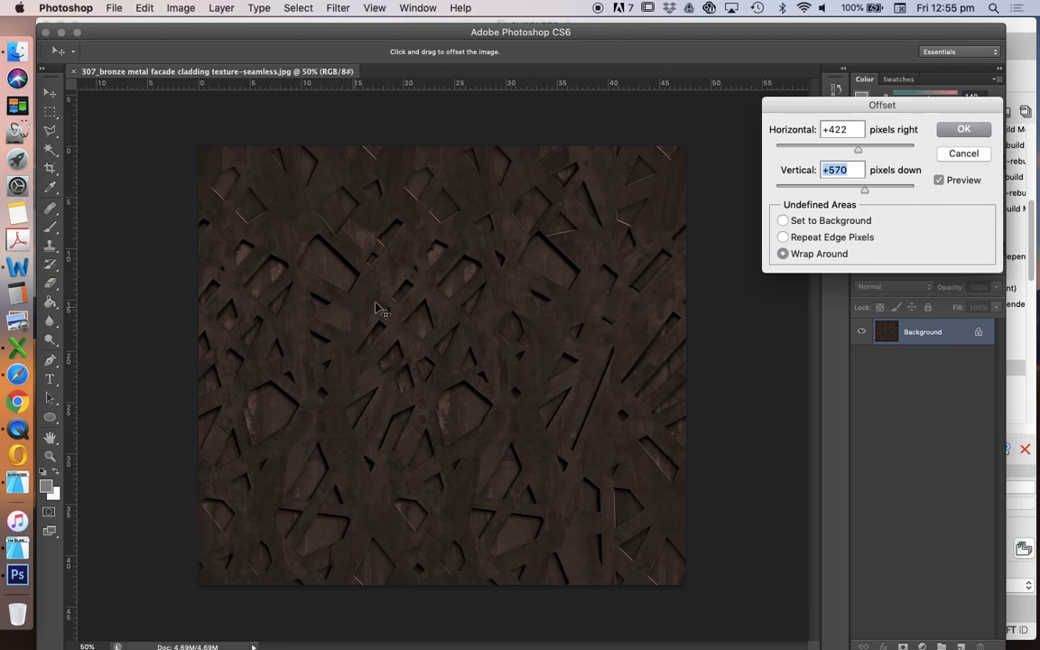
{"action": "left_click", "coordinate": [962, 155]}
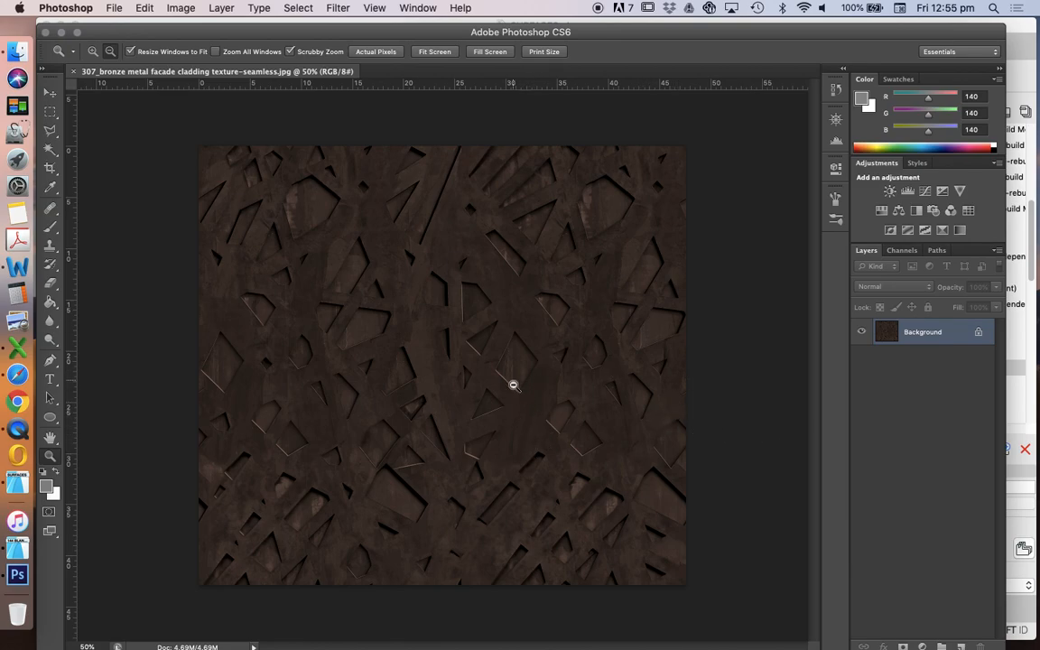
- Switch to Finder and rename the bronze metal facade cladding image in the surfaces folder as BRONZE GEO SCREEN.jpg
{"action": "left_click", "coordinate": [16, 52]}
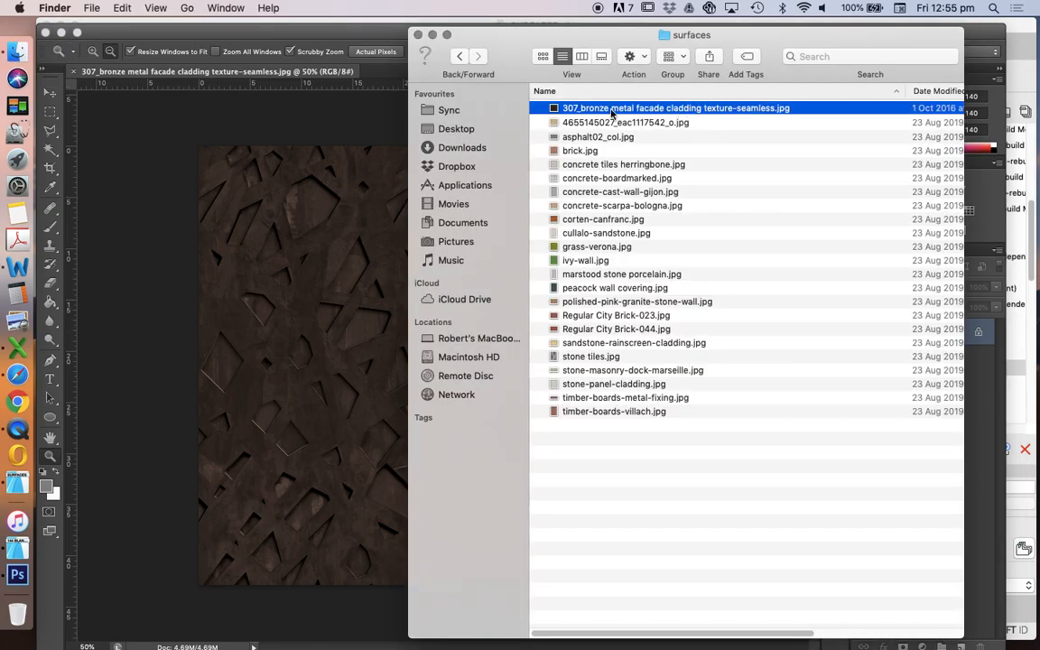
{"action": "left_click", "coordinate": [702, 109]}
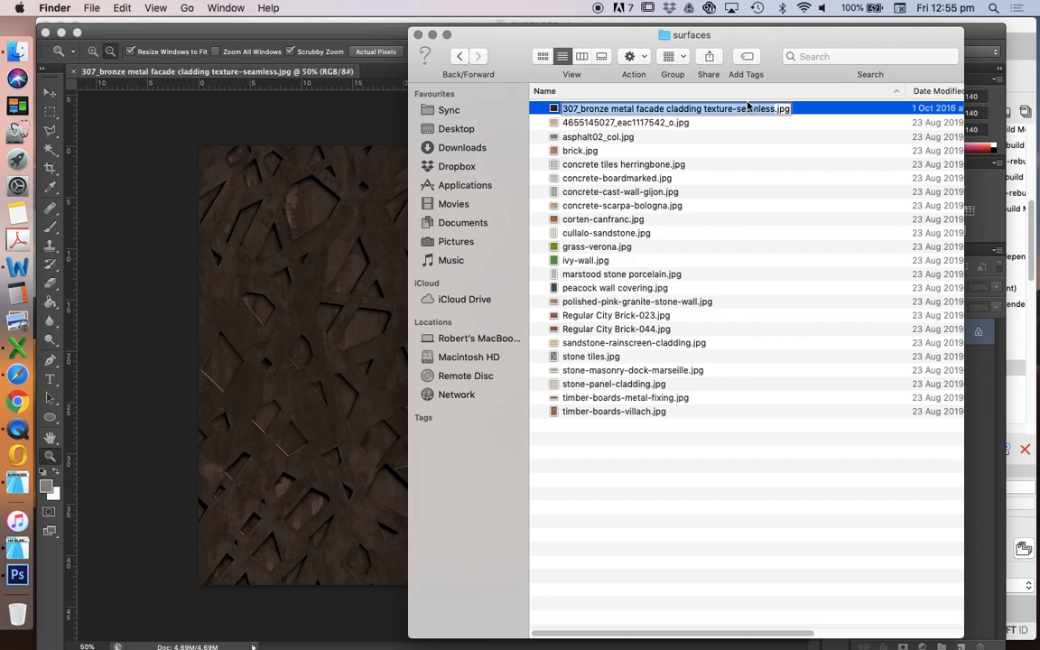
{"action": "left_click_drag", "start_coordinate": [598, 40], "coordinate": [564, 87]}
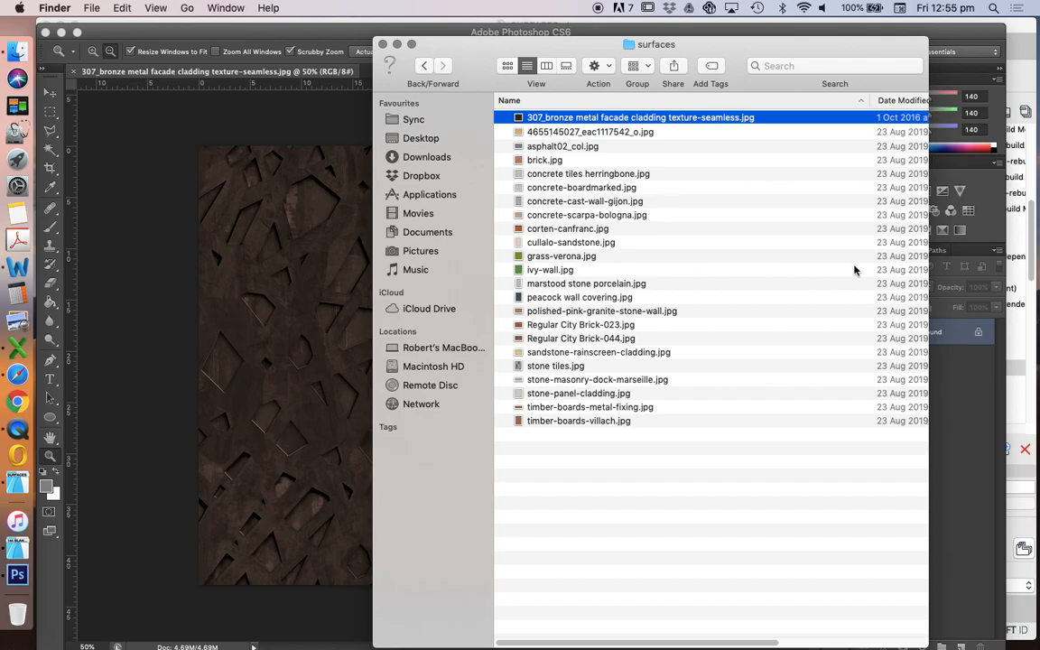
{"action": "key", "text": "Down"}
{"action": "key", "text": "Down"}
{"action": "key", "text": "Down"}
{"action": "key", "text": "Down"}
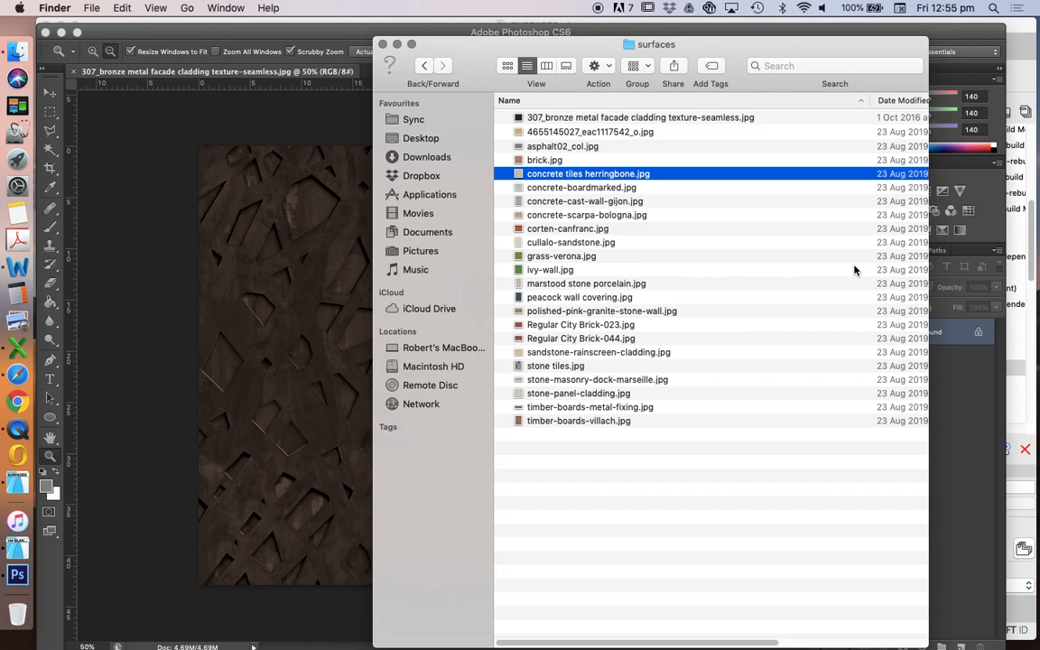
{"action": "left_click", "coordinate": [608, 119]}
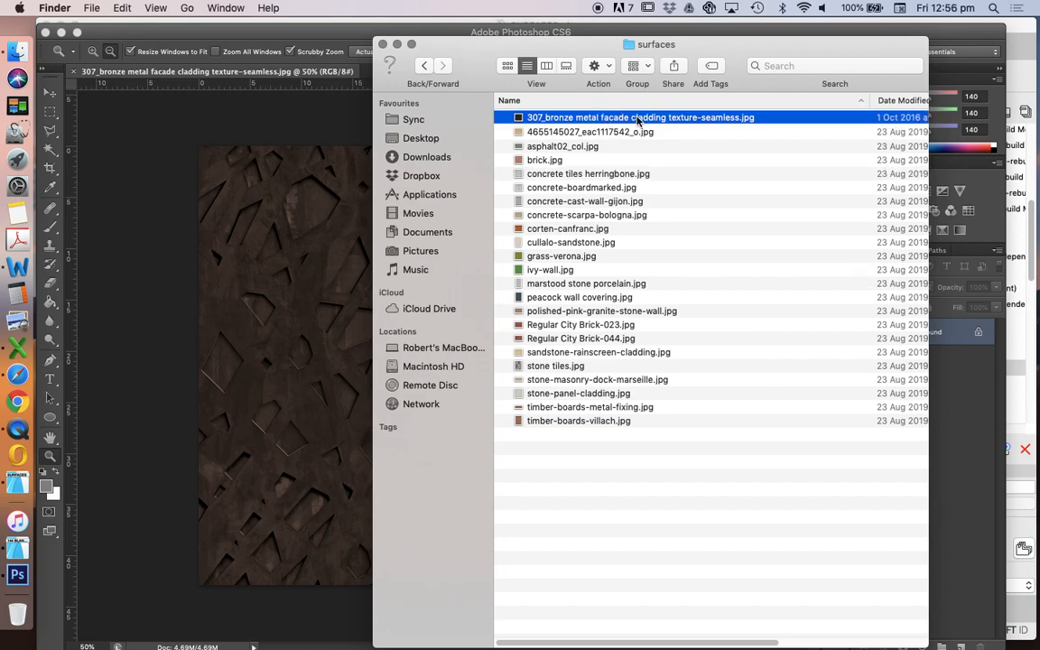
{"action": "key", "text": "Return"}
{"action": "type", "text": "BRON"}
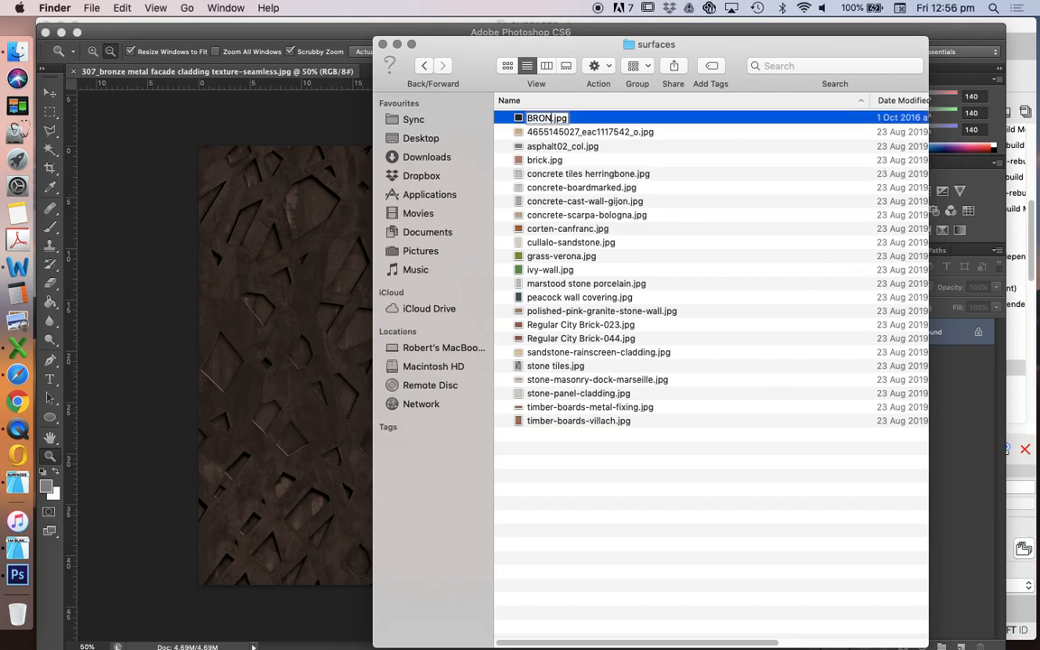
{"action": "type", "text": "ZE SCREEN"}
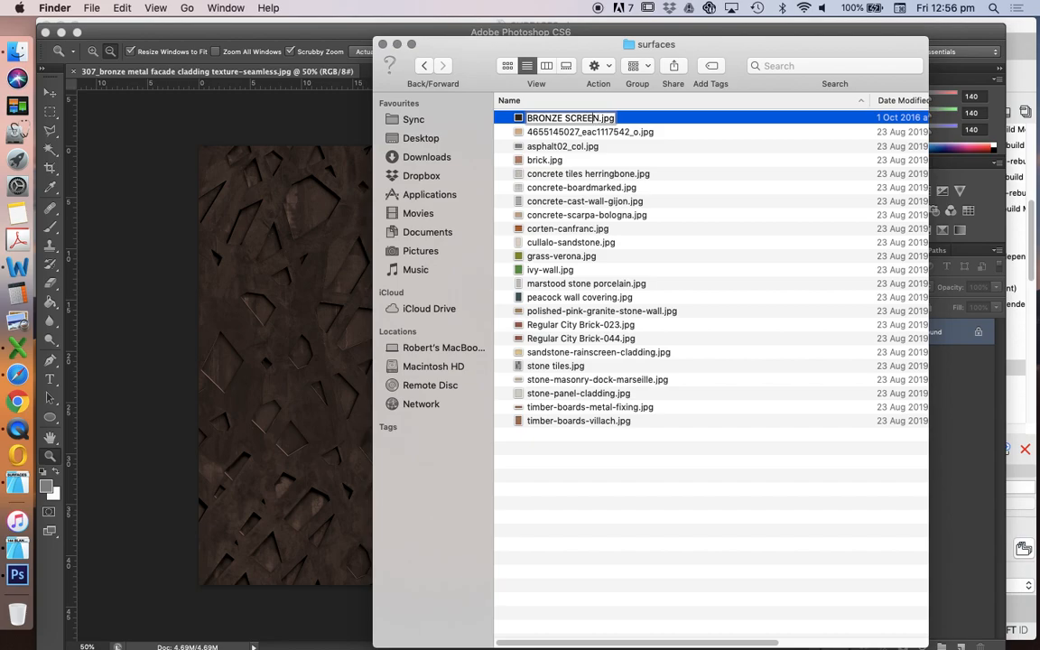
{"action": "type", "text": "GEO"}
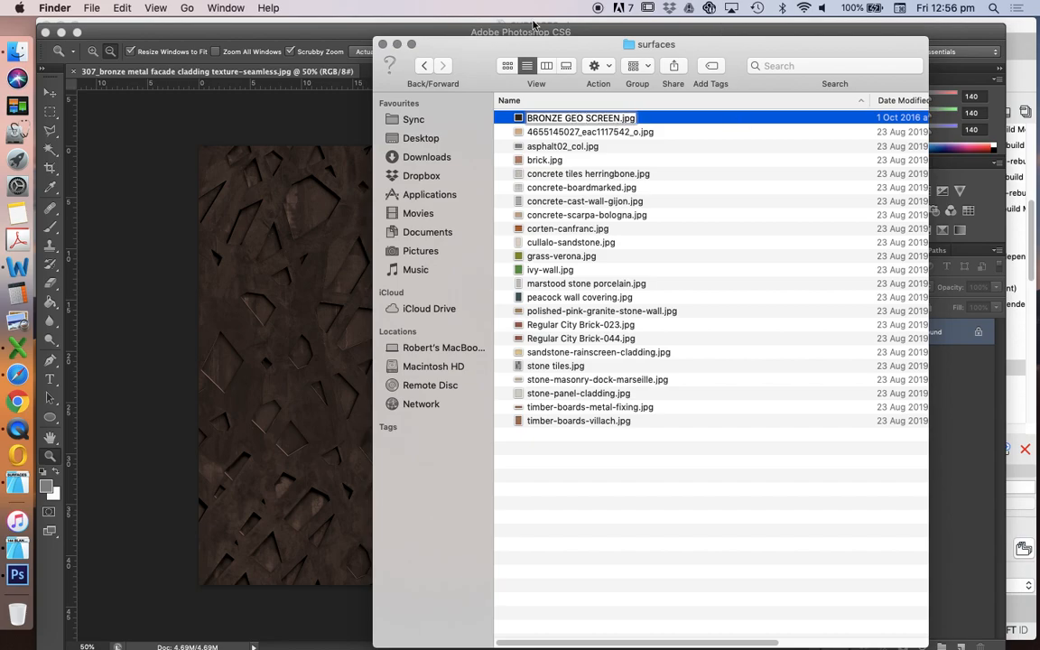
{"action": "left_click_drag", "start_coordinate": [550, 45], "coordinate": [532, 31]}
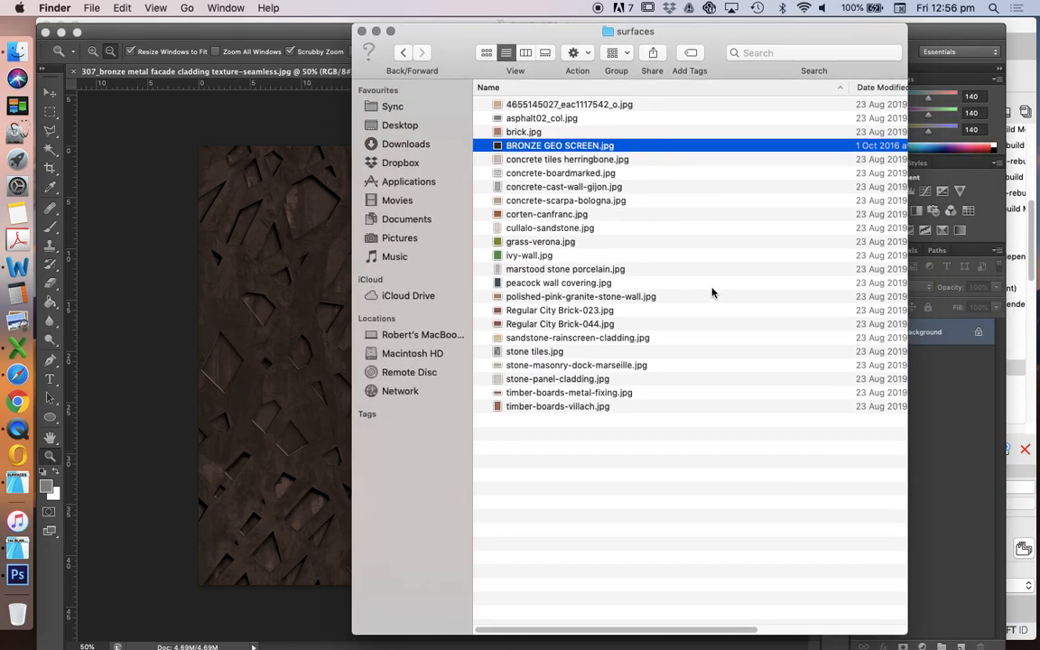
{"action": "left_click", "coordinate": [652, 327]}
{"action": "left_click", "coordinate": [634, 417]}
{"action": "left_click_drag", "start_coordinate": [441, 48], "coordinate": [502, 43]}
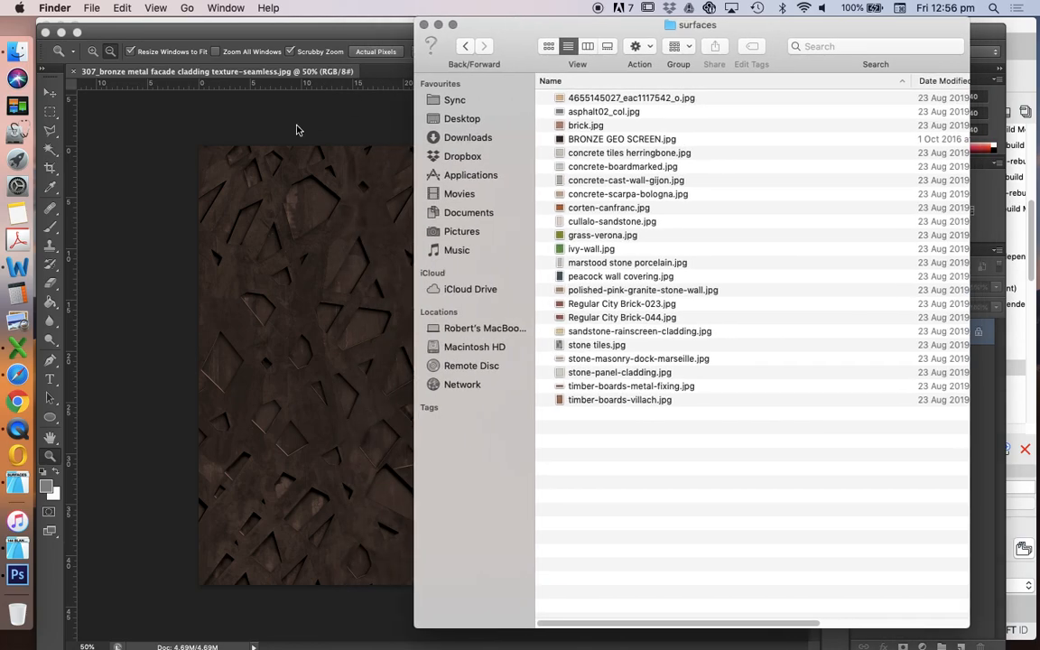
- Switch to Photoshop, close the bronze texture image and return to Finder
{"action": "left_click", "coordinate": [258, 119]}
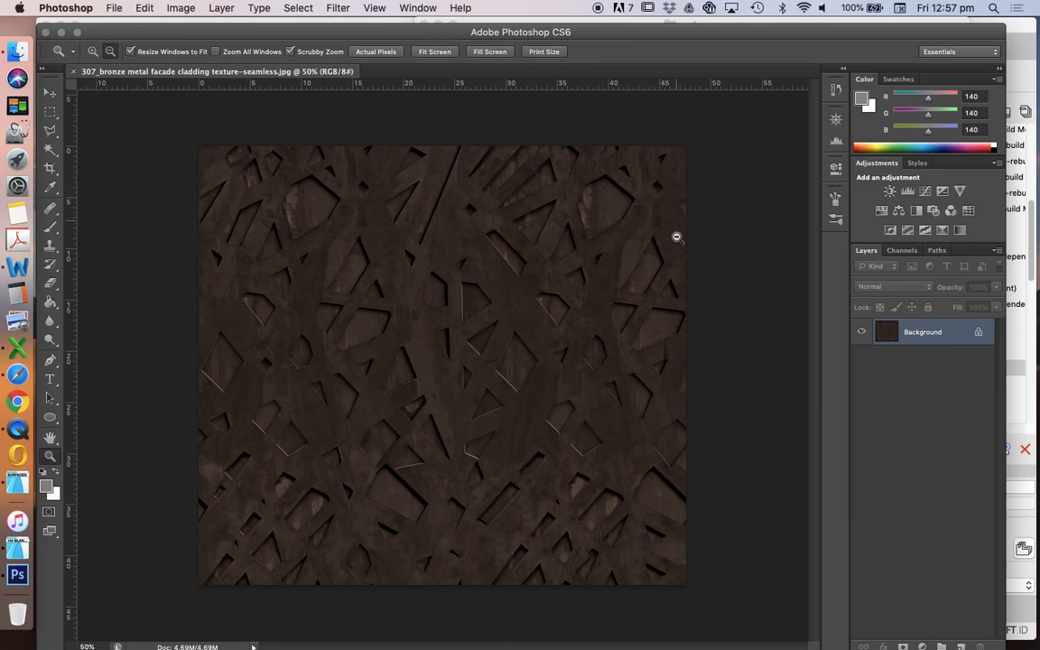
{"action": "left_click", "coordinate": [73, 71]}
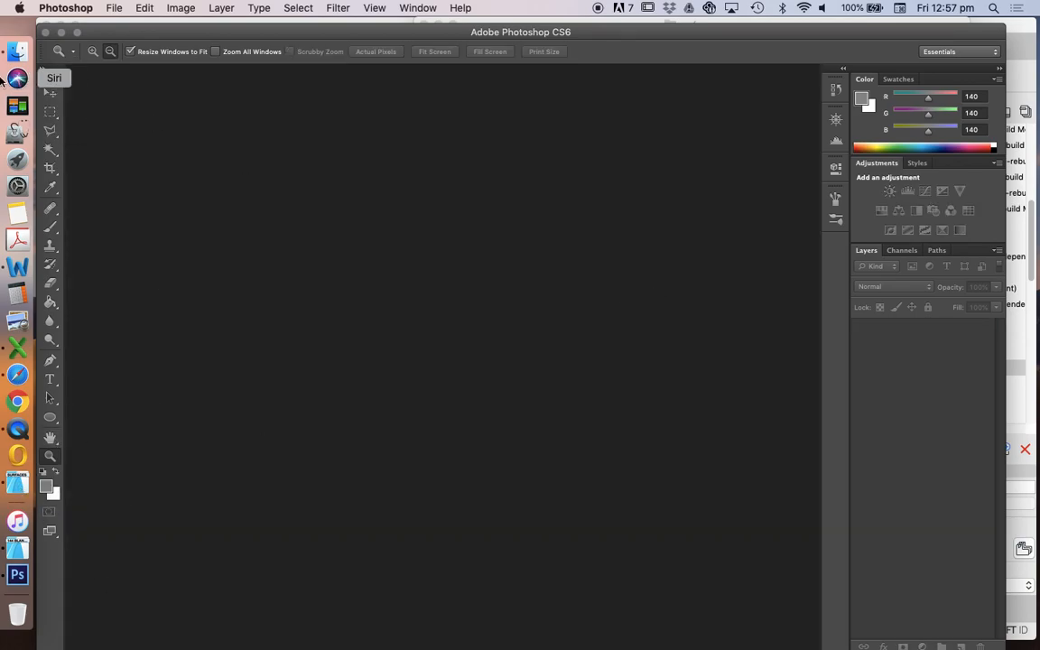
{"action": "left_click", "coordinate": [18, 51]}
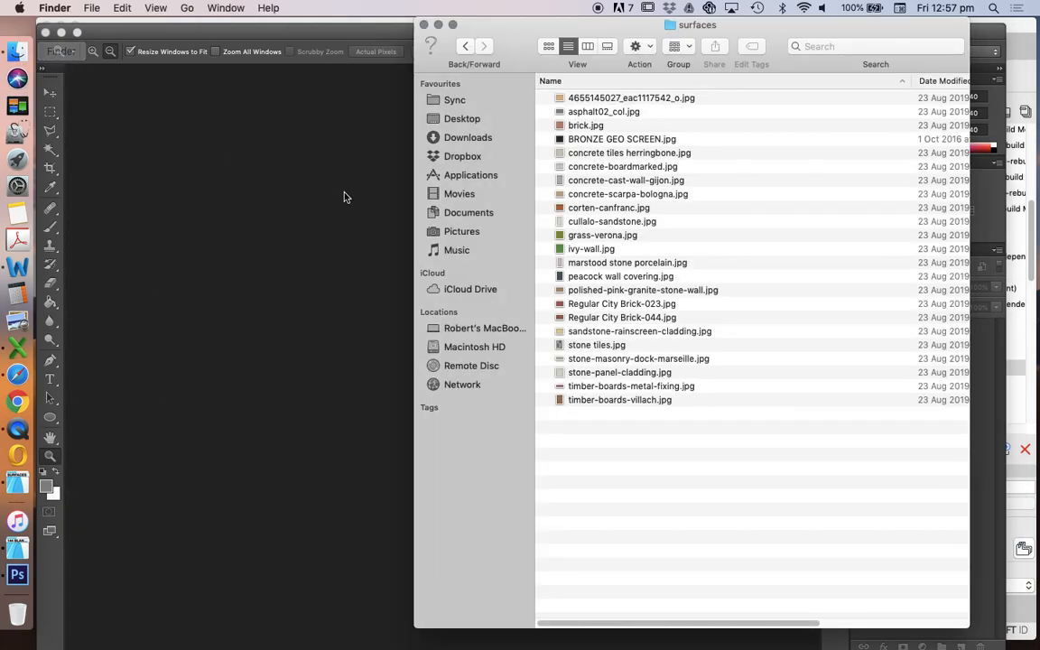
- Switch to the SURFACES.pln project in ARCHICAD and open the Library Manager
{"action": "left_click", "coordinate": [17, 484]}
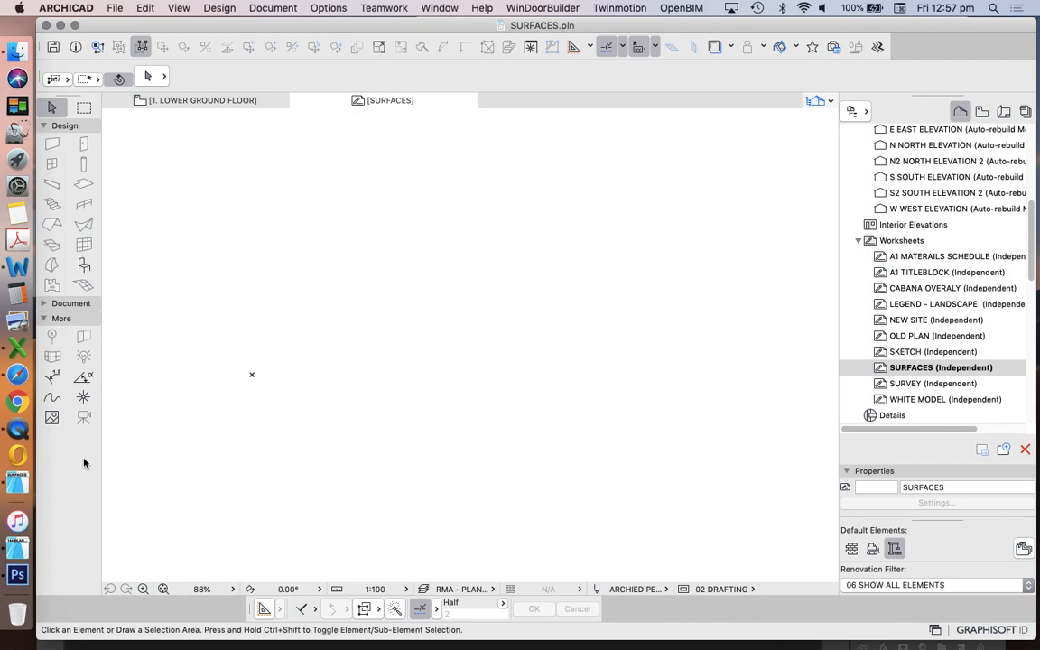
{"action": "left_click", "coordinate": [66, 7]}
{"action": "left_click", "coordinate": [66, 8]}
{"action": "left_click", "coordinate": [66, 7]}
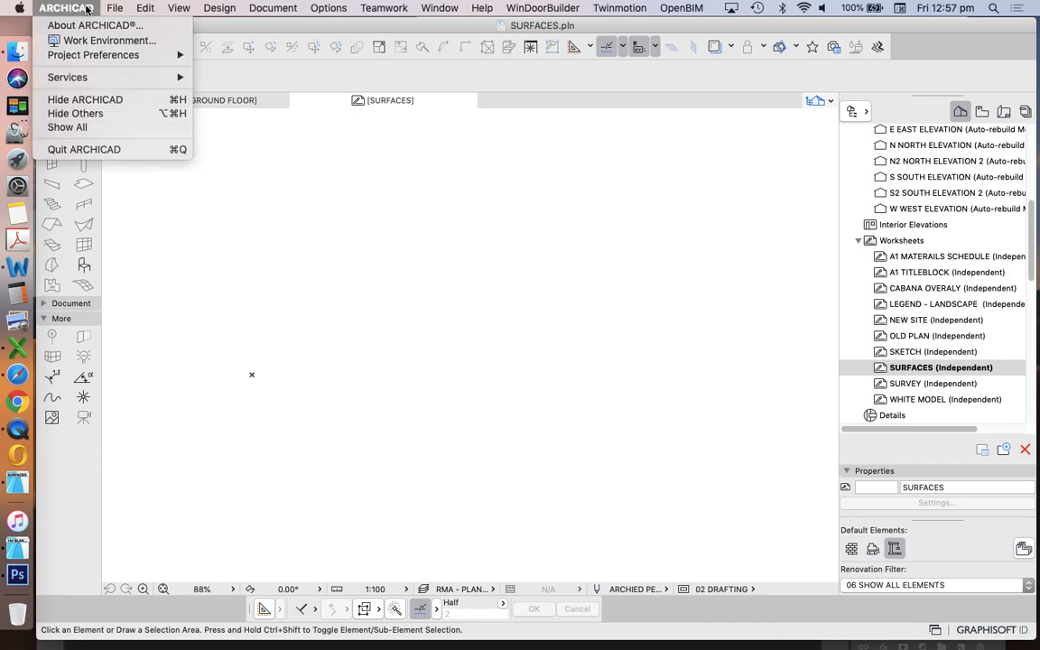
{"action": "left_click", "coordinate": [117, 7]}
{"action": "mouse_move", "coordinate": [202, 214]}
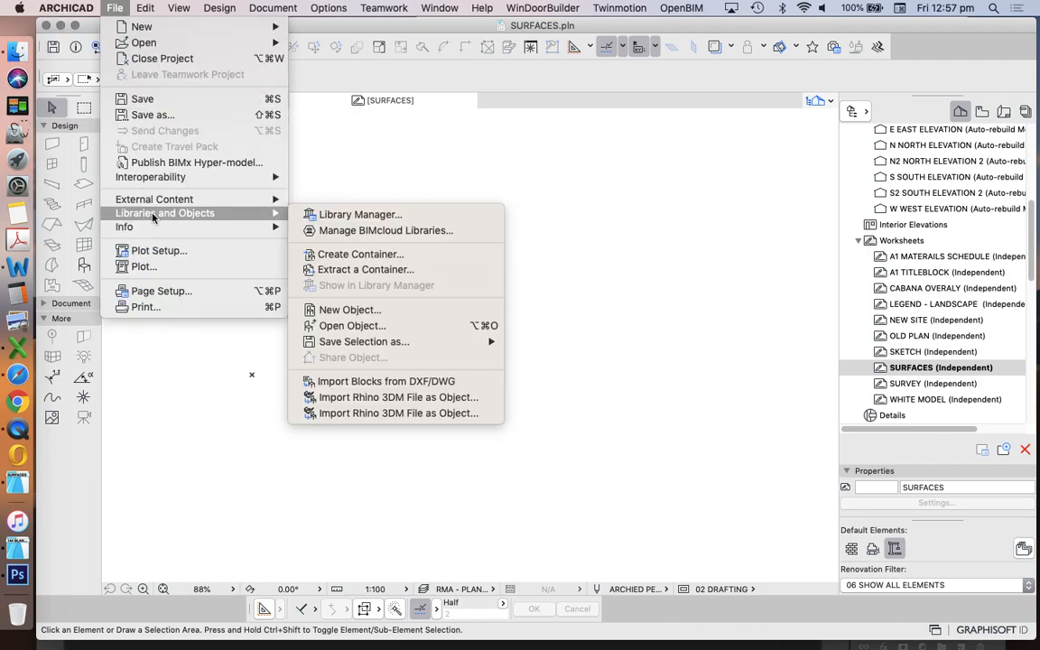
{"action": "left_click", "coordinate": [359, 214]}
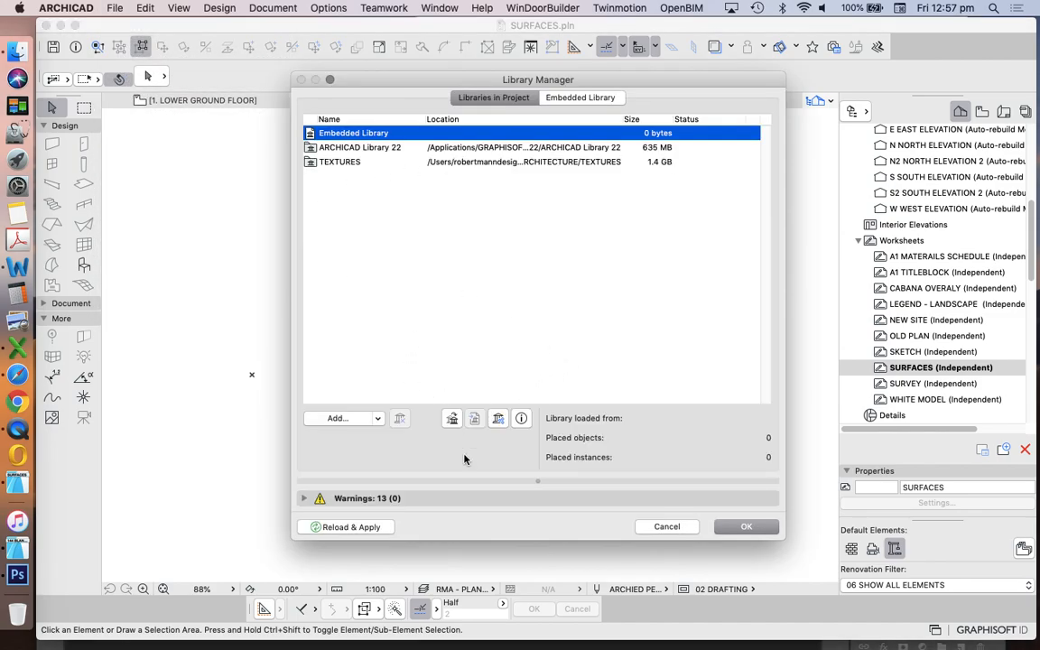
- Start adding a library and, while browsing for it, move the surfaces folder from the Desktop into Documents, allowing ARCHICAD to control Finder
{"action": "left_click", "coordinate": [353, 422]}
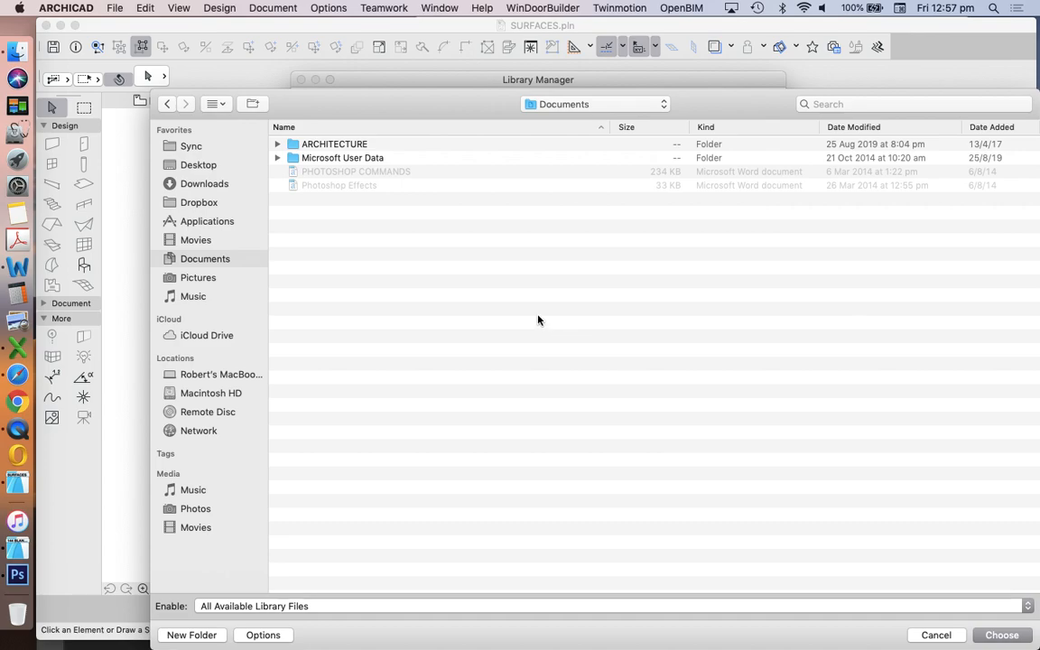
{"action": "left_click", "coordinate": [192, 169]}
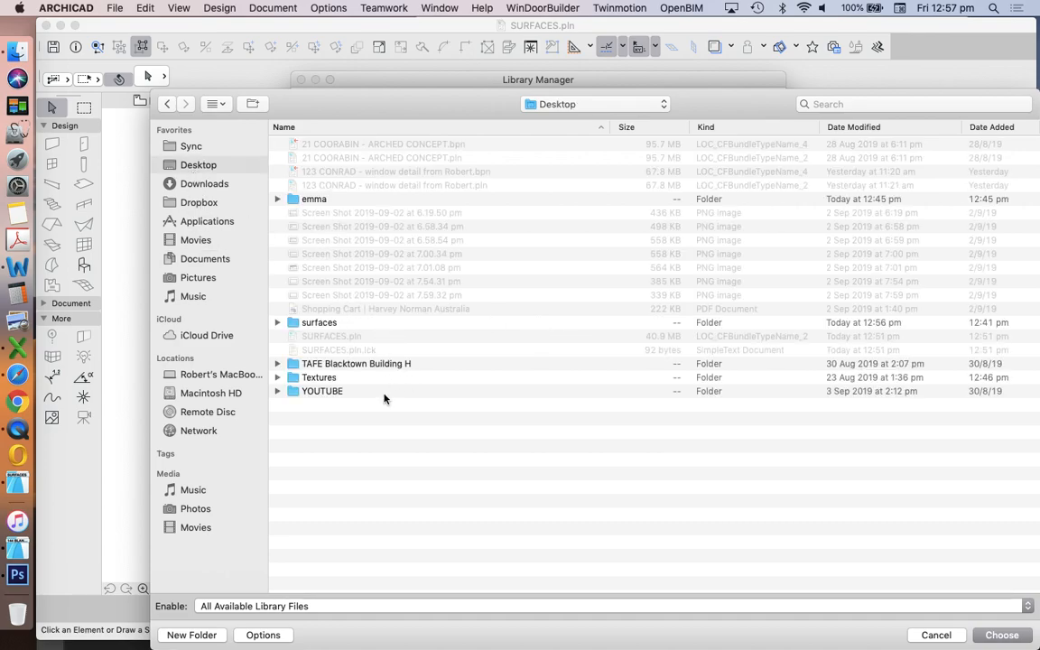
{"action": "left_click", "coordinate": [311, 324]}
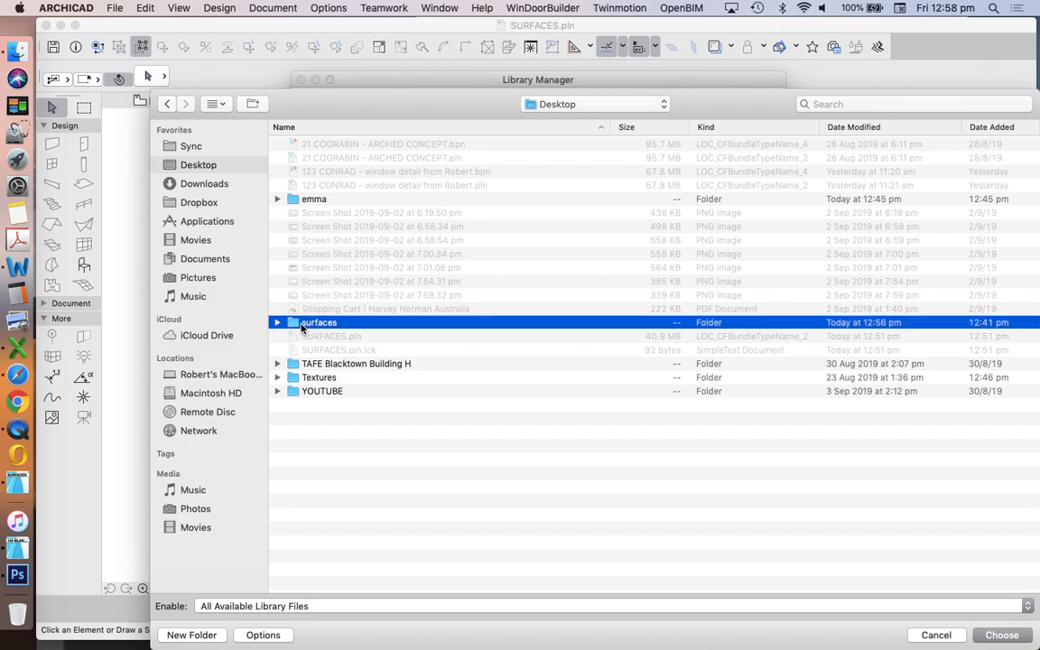
{"action": "left_click", "coordinate": [315, 325]}
{"action": "left_click", "coordinate": [345, 431]}
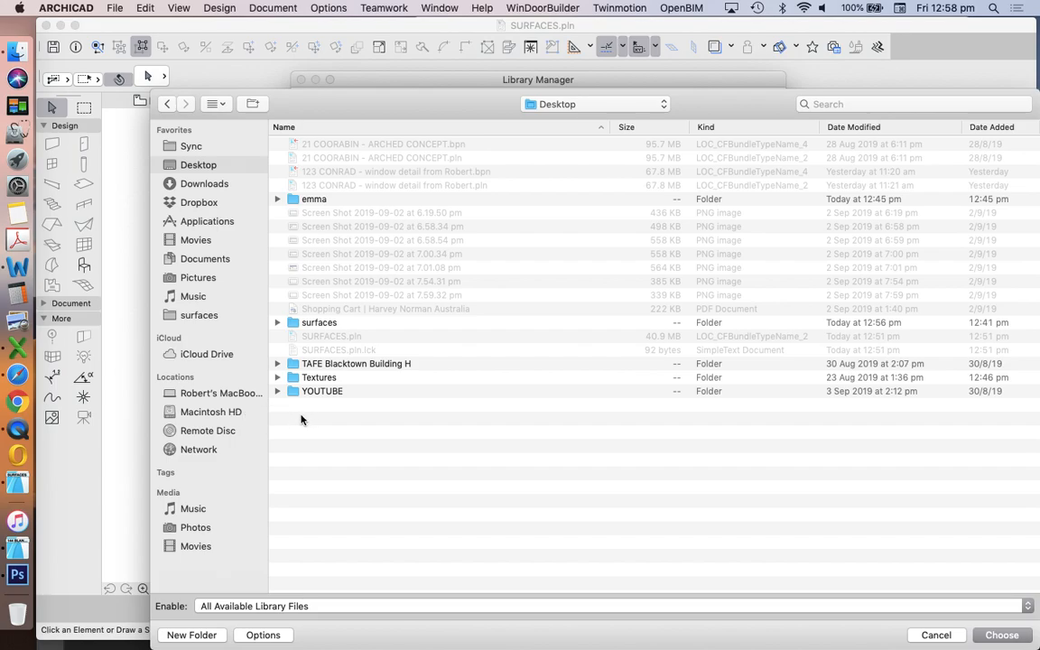
{"action": "left_click", "coordinate": [309, 326]}
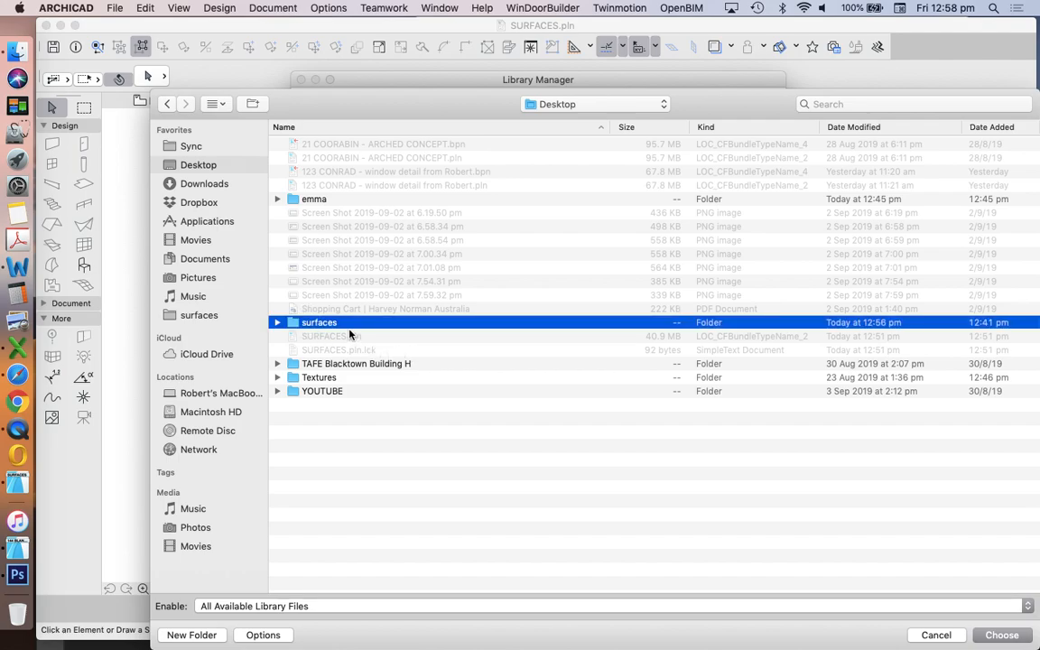
{"action": "left_click_drag", "start_coordinate": [348, 324], "coordinate": [209, 262]}
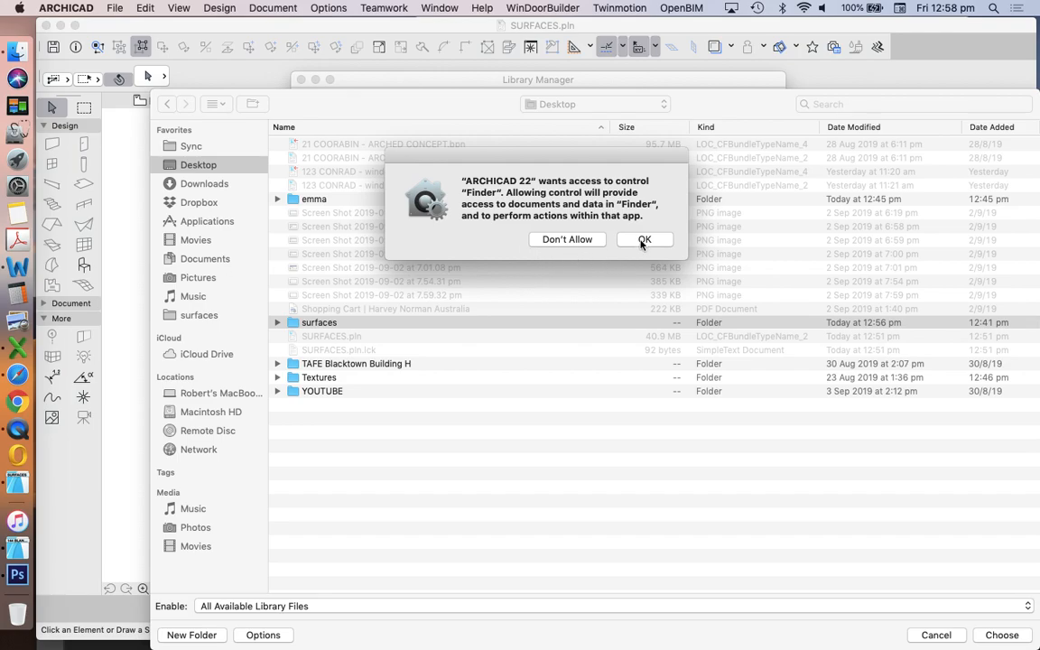
{"action": "left_click", "coordinate": [644, 240]}
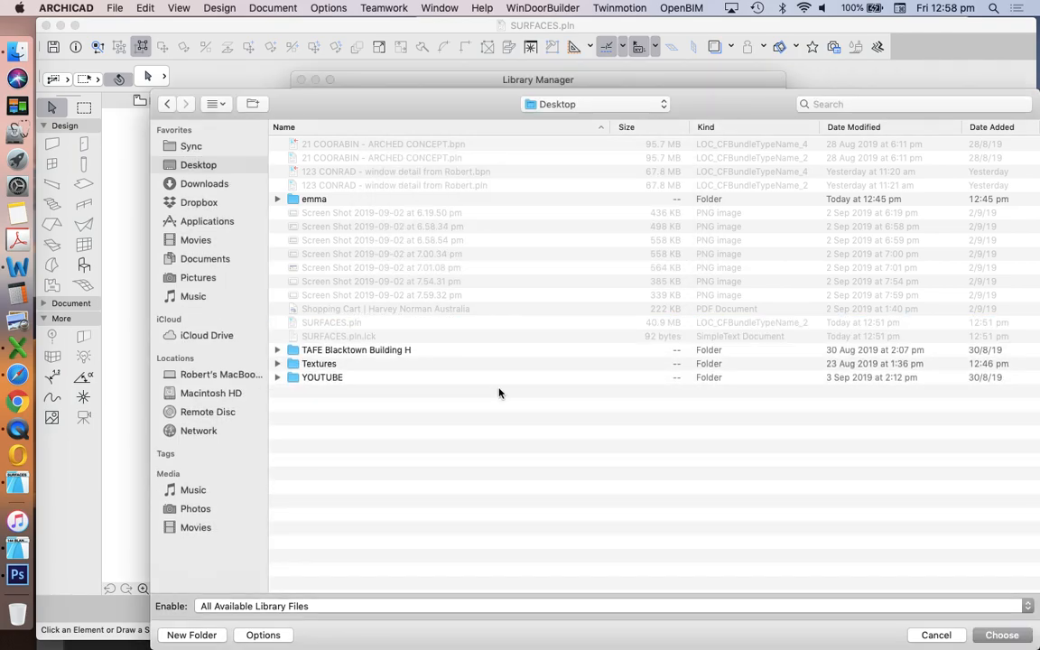
- Try to add the surfaces folder from Documents as a library, then dismiss the alert
{"action": "left_click", "coordinate": [188, 258]}
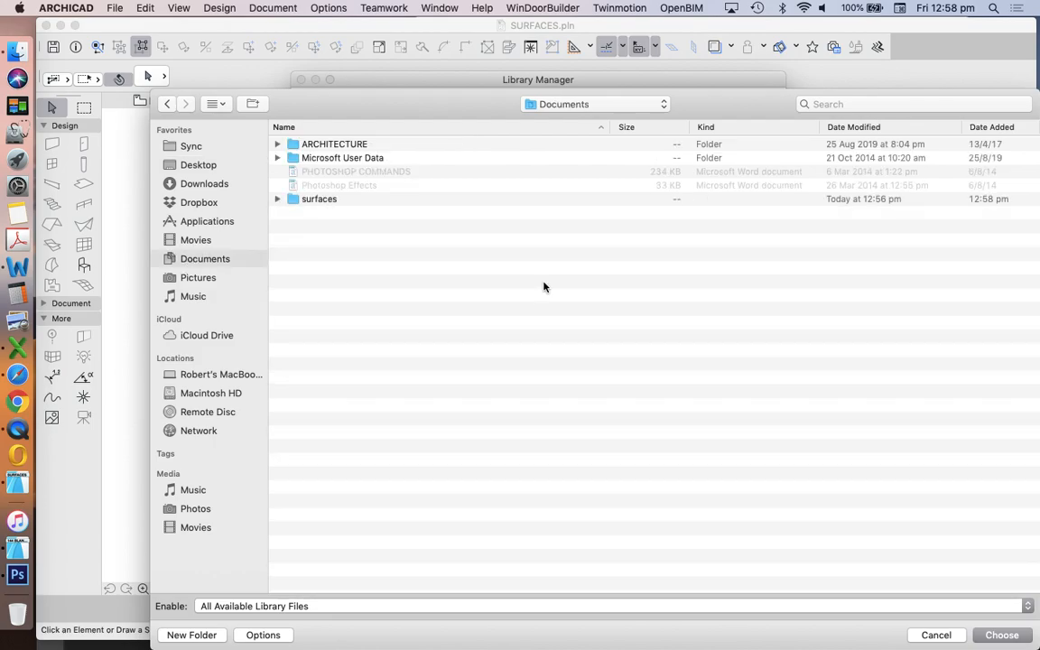
{"action": "left_click", "coordinate": [311, 199]}
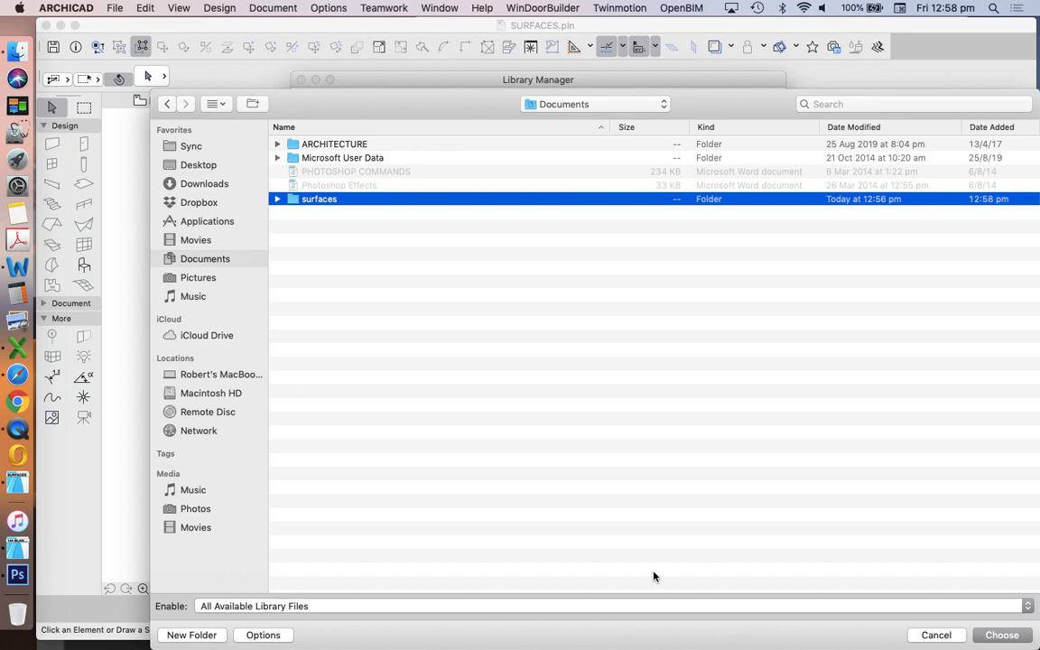
{"action": "left_click", "coordinate": [1003, 637]}
{"action": "double_click", "coordinate": [293, 199]}
{"action": "left_click", "coordinate": [171, 106]}
{"action": "left_click", "coordinate": [305, 199]}
{"action": "left_click", "coordinate": [1014, 639]}
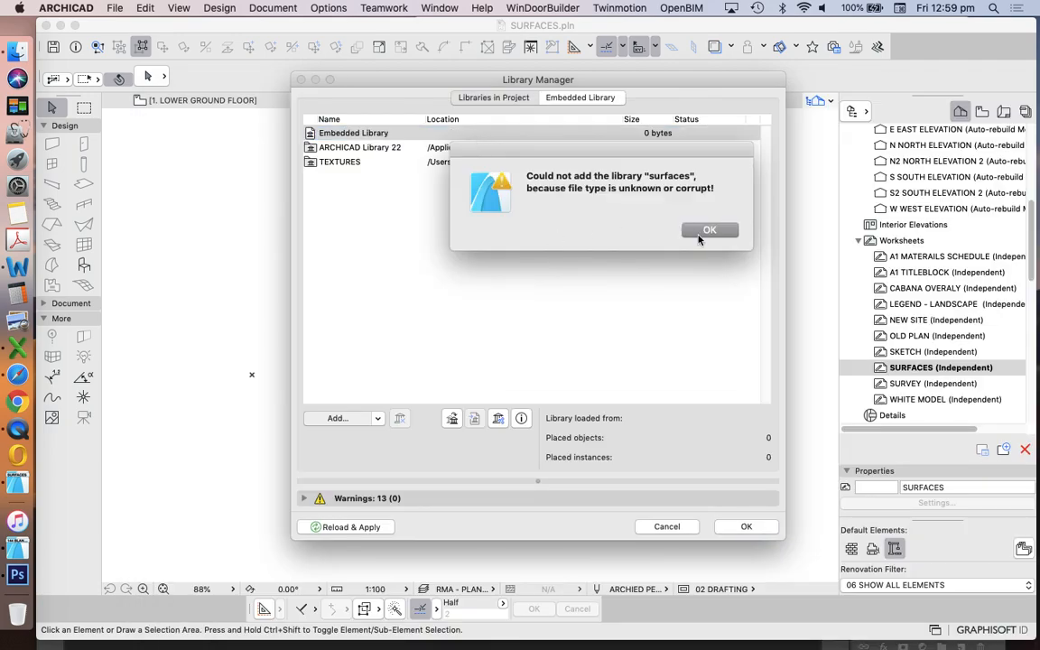
{"action": "left_click", "coordinate": [706, 232]}
{"action": "key", "text": "Return"}
- Switch to Finder, move the surfaces folder from Documents into the ARCHITECTURE folder and open ARCHITECTURE
{"action": "left_click", "coordinate": [17, 53]}
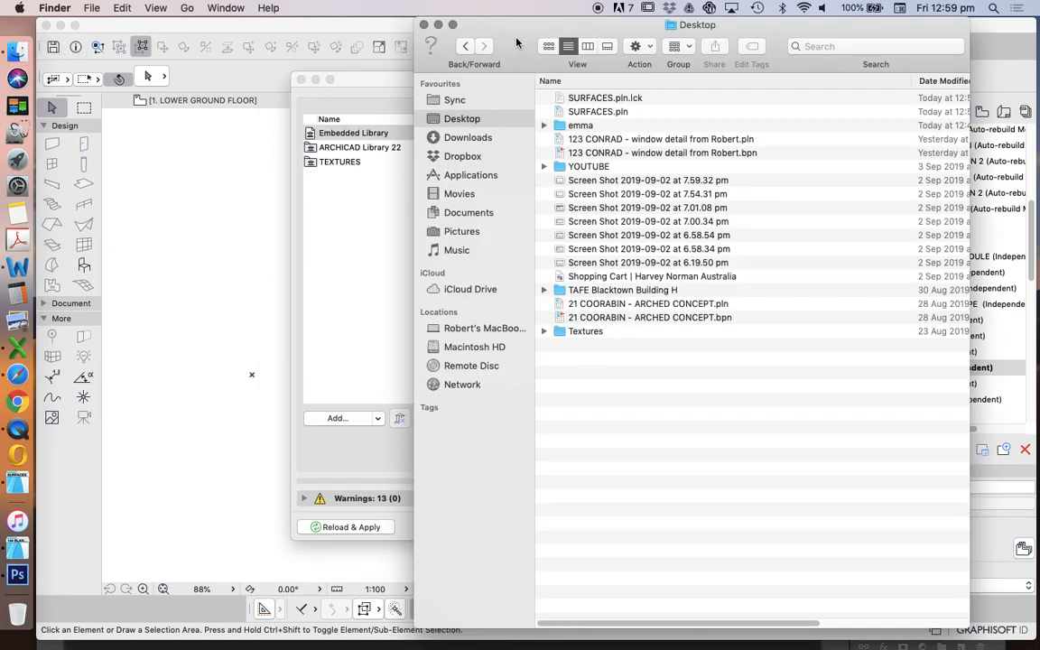
{"action": "left_click_drag", "start_coordinate": [513, 49], "coordinate": [494, 49]}
{"action": "left_click", "coordinate": [444, 46]}
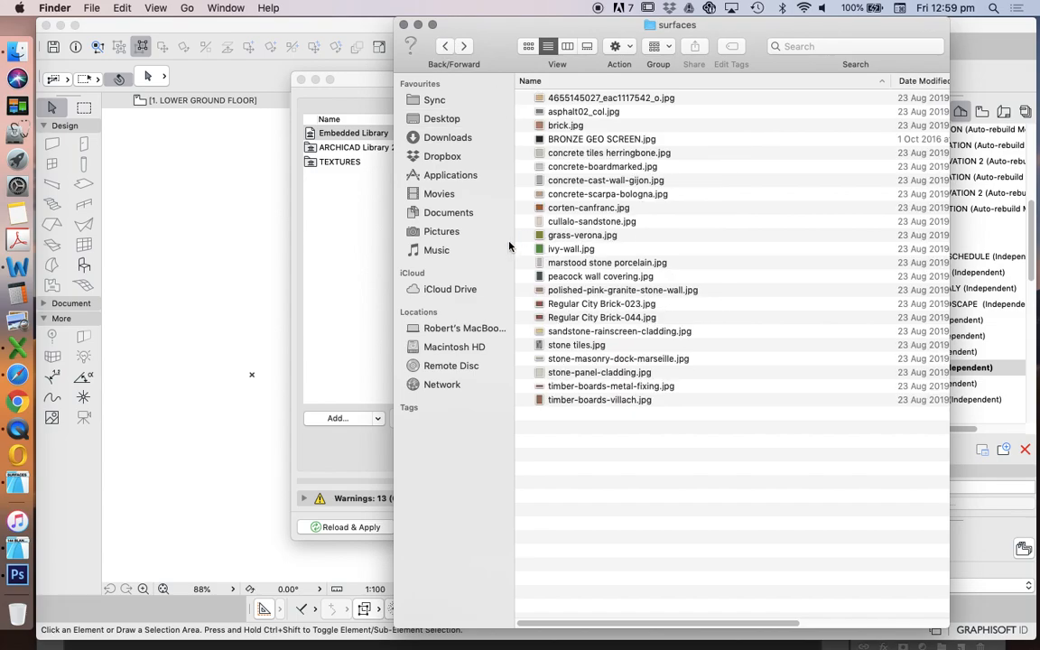
{"action": "left_click", "coordinate": [446, 212]}
{"action": "double_click", "coordinate": [557, 153]}
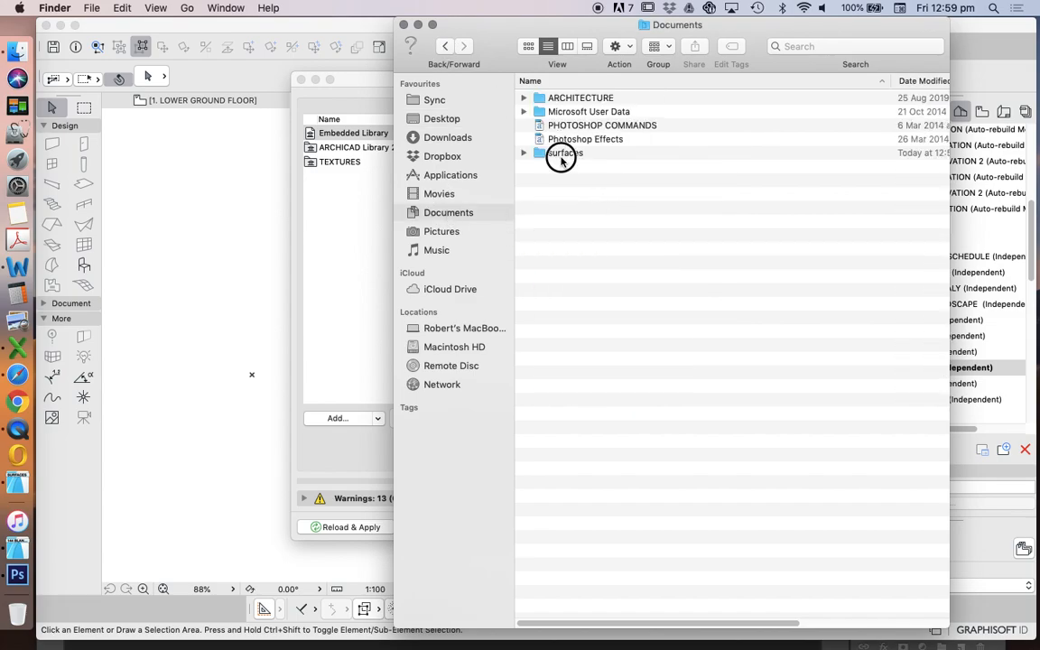
{"action": "left_click", "coordinate": [446, 50]}
{"action": "left_click", "coordinate": [556, 154]}
{"action": "left_click_drag", "start_coordinate": [557, 155], "coordinate": [568, 98]}
{"action": "double_click", "coordinate": [564, 97]}
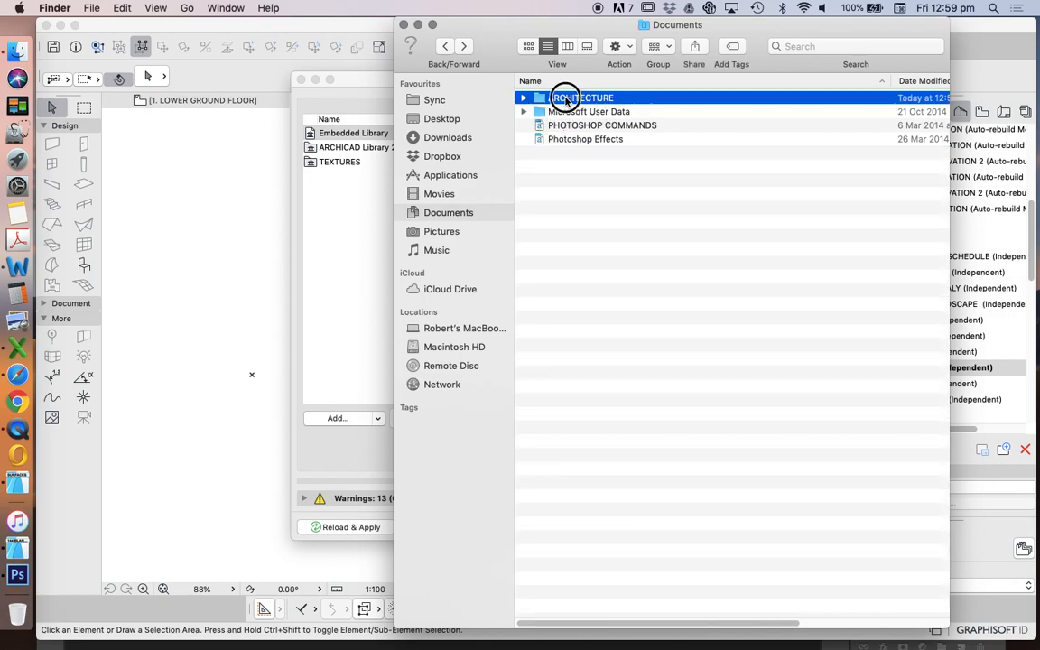
- Return to ARCHICAD's Library Manager, add the surfaces folder inside ARCHITECTURE as a library and apply the change
{"action": "left_click", "coordinate": [311, 76]}
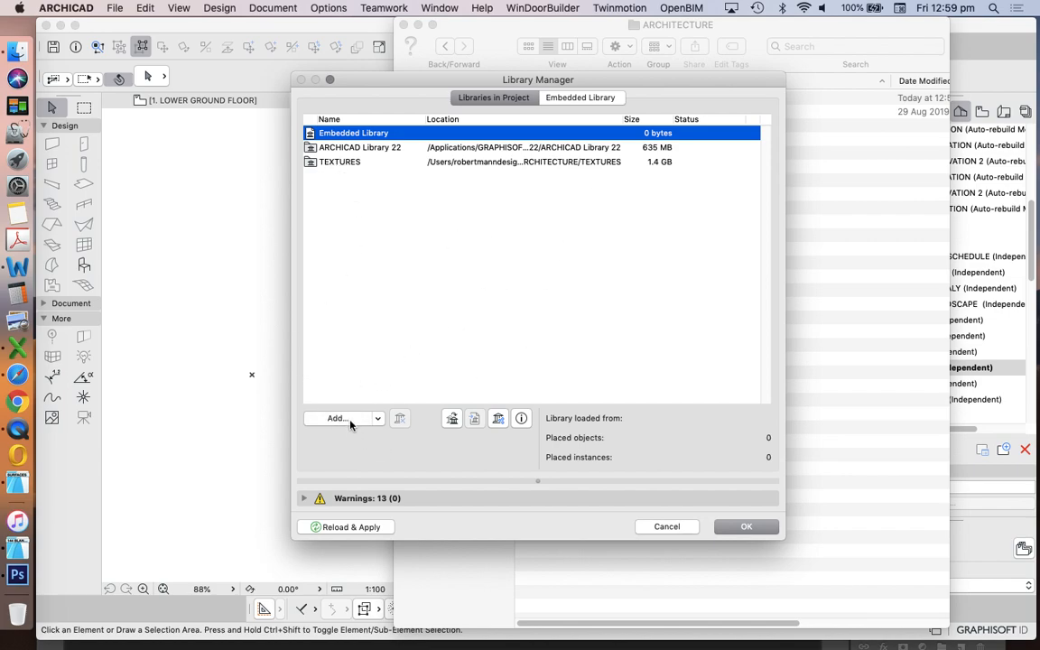
{"action": "left_click_drag", "start_coordinate": [400, 79], "coordinate": [329, 62]}
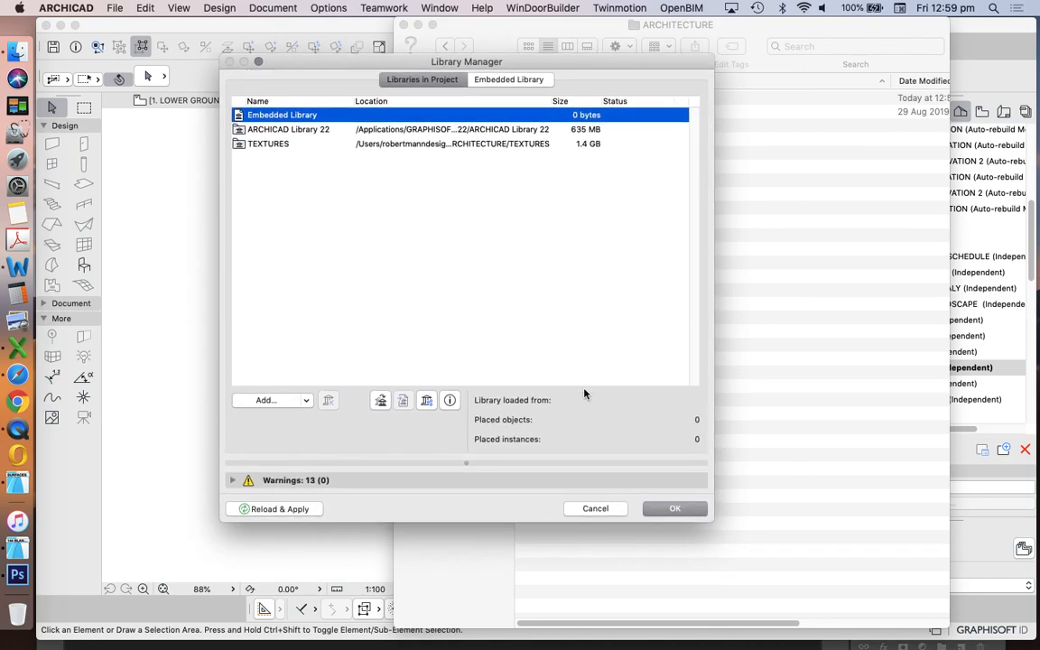
{"action": "left_click", "coordinate": [280, 406]}
{"action": "double_click", "coordinate": [304, 144]}
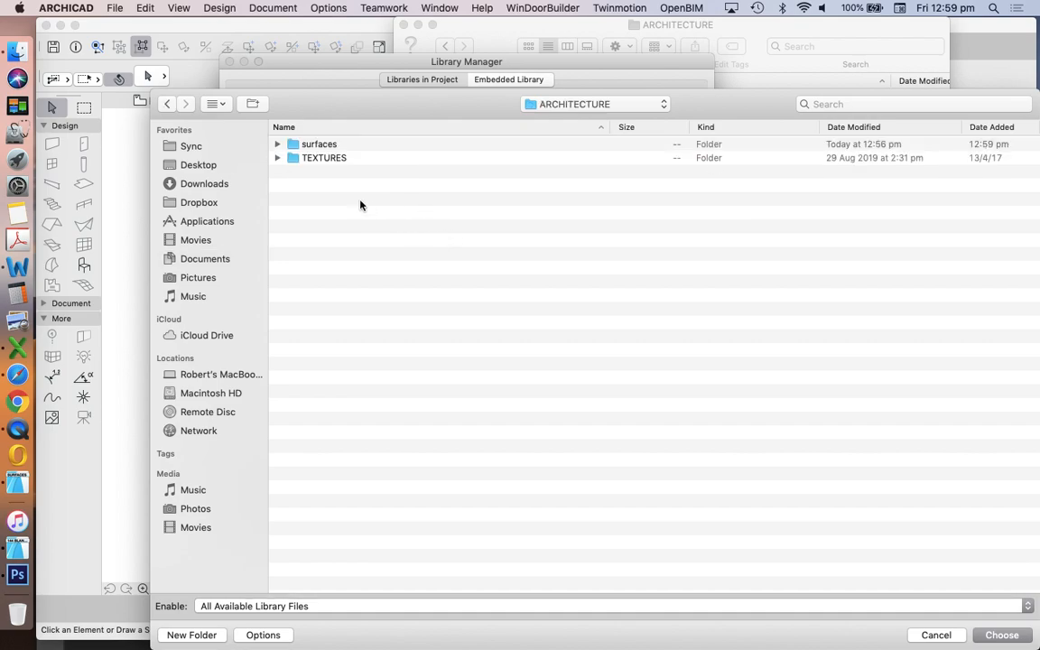
{"action": "left_click", "coordinate": [320, 144]}
{"action": "left_click", "coordinate": [1001, 635]}
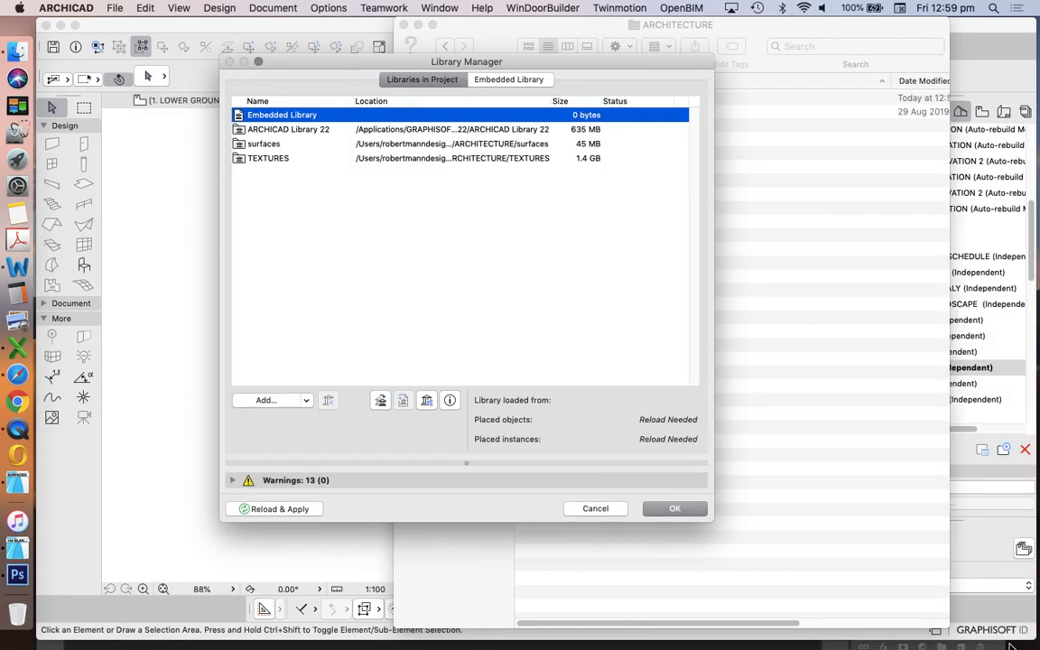
{"action": "left_click", "coordinate": [672, 508]}
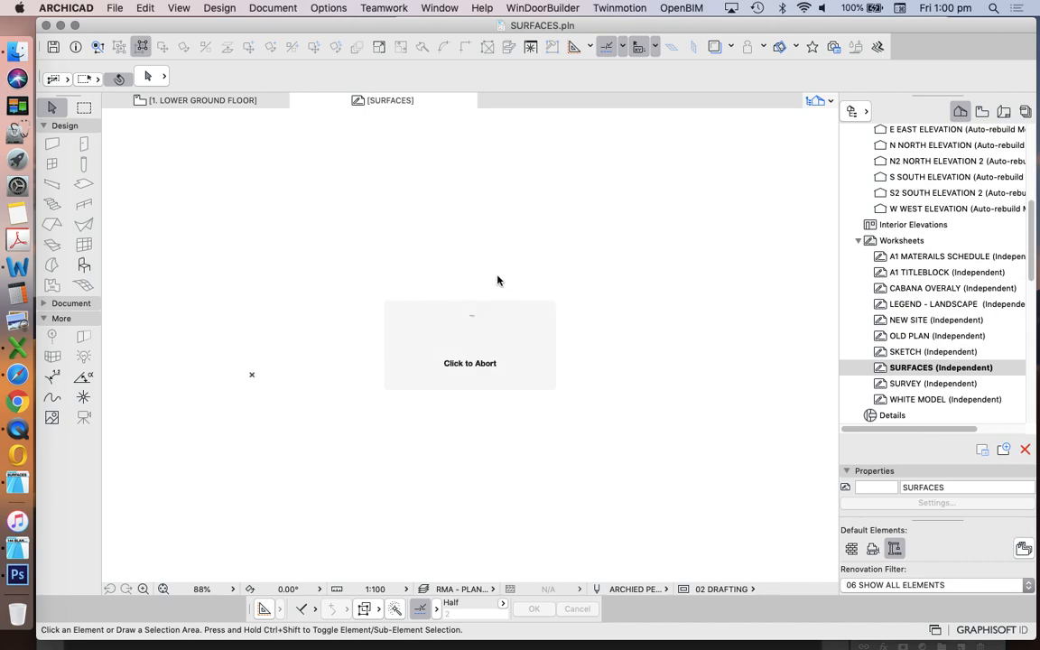
{"action": "left_click", "coordinate": [378, 146]}
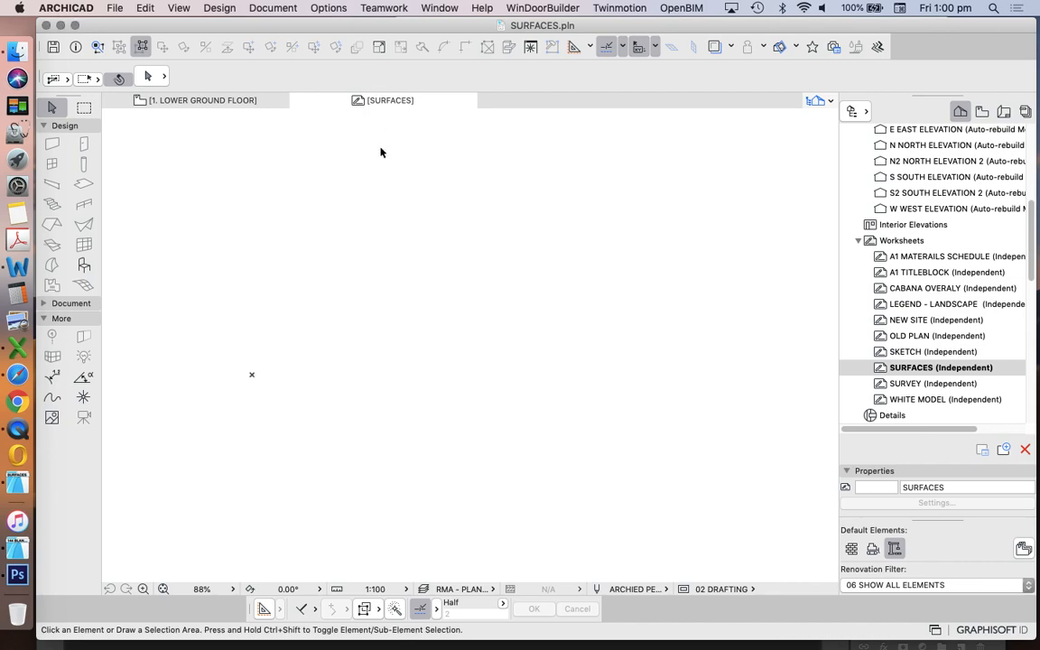
- Open the Surfaces attribute settings and choose the Metal - Bronze surface
{"action": "left_click", "coordinate": [326, 8]}
{"action": "mouse_move", "coordinate": [341, 25]}
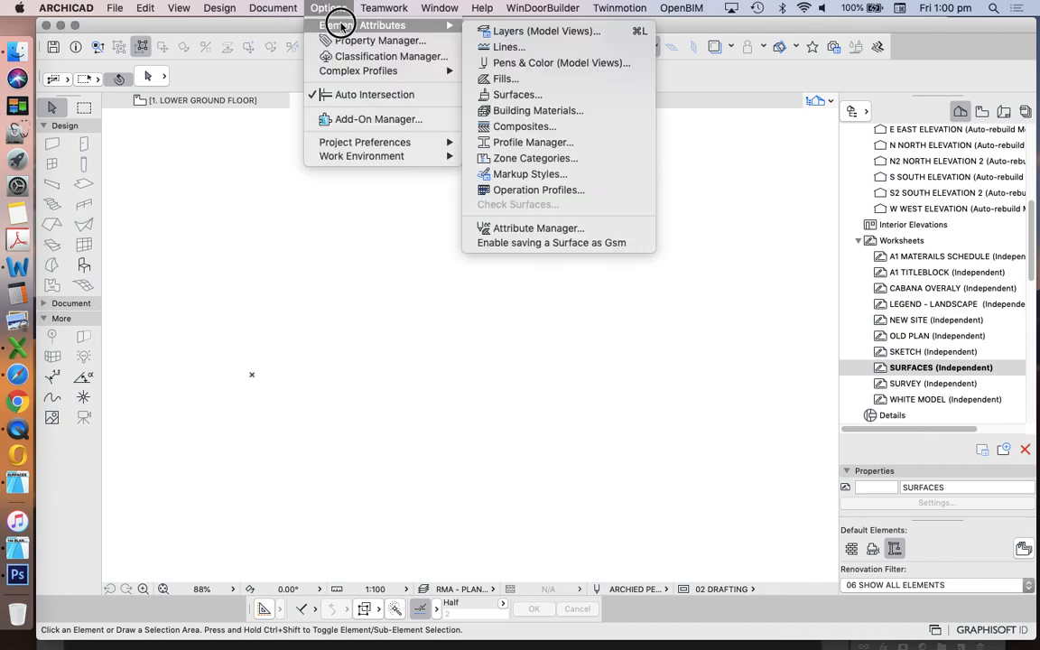
{"action": "left_click", "coordinate": [519, 93]}
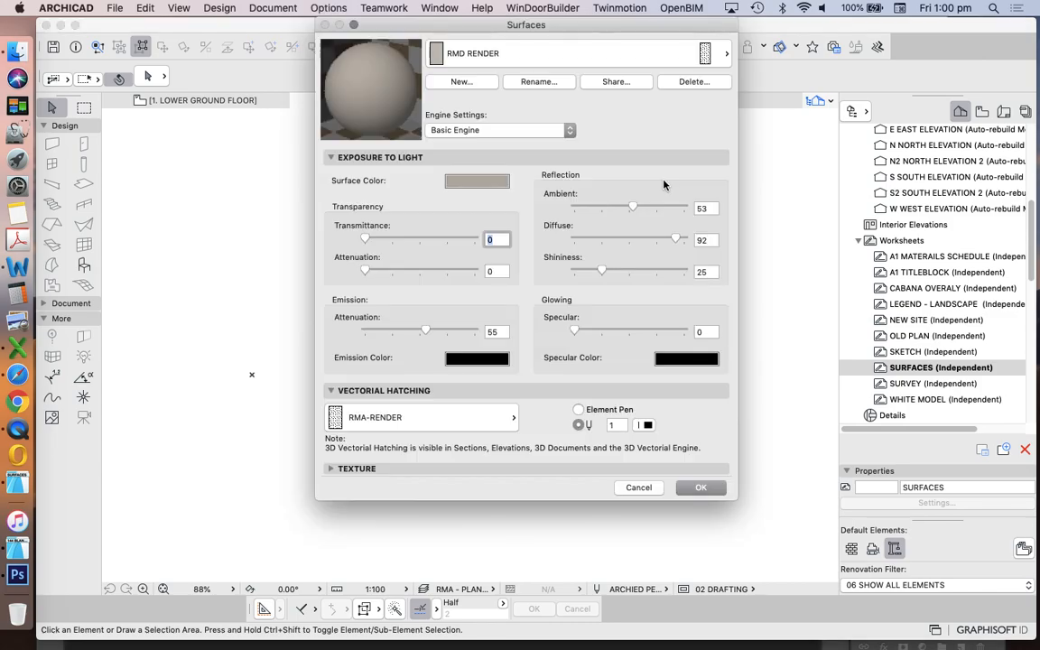
{"action": "left_click", "coordinate": [539, 57]}
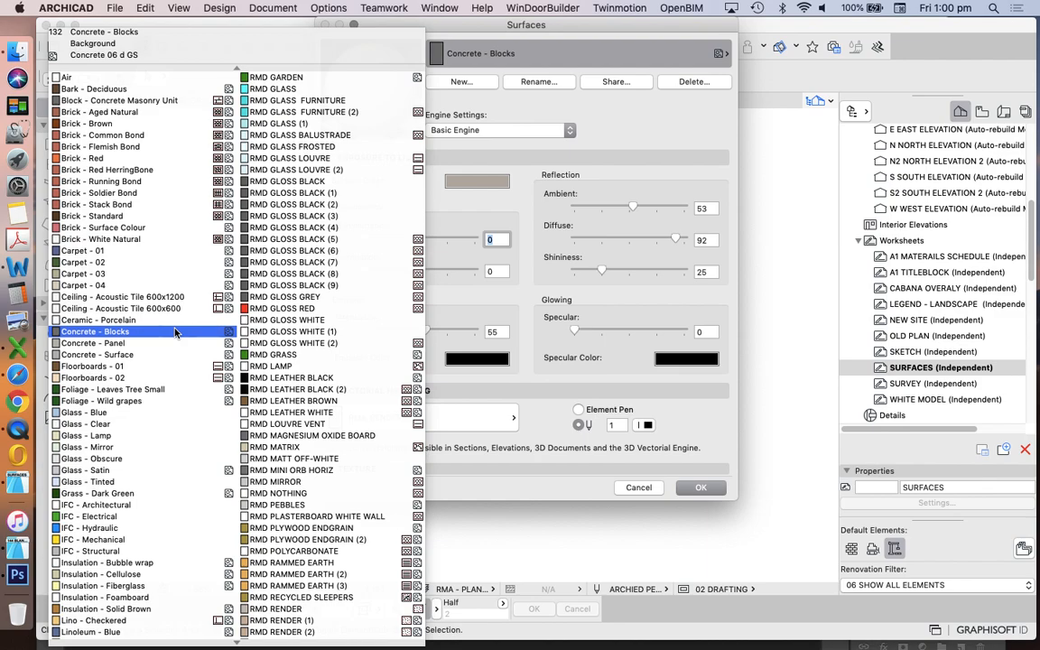
{"action": "scroll", "coordinate": [169, 336], "scroll_direction": "down", "scroll_amount": 5}
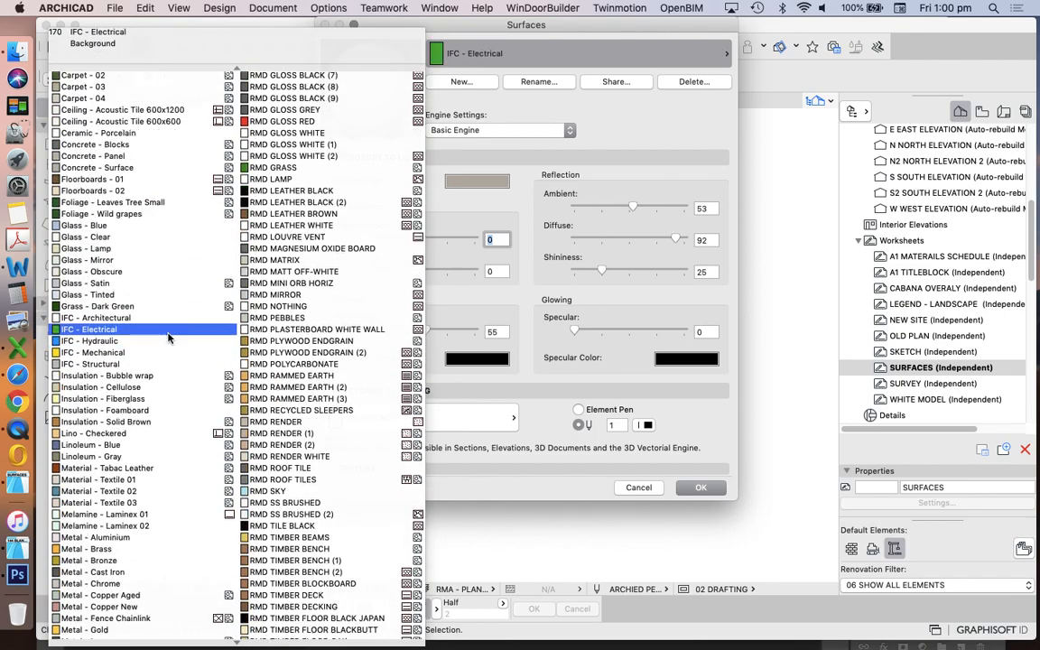
{"action": "scroll", "coordinate": [169, 336], "scroll_direction": "down", "scroll_amount": 8}
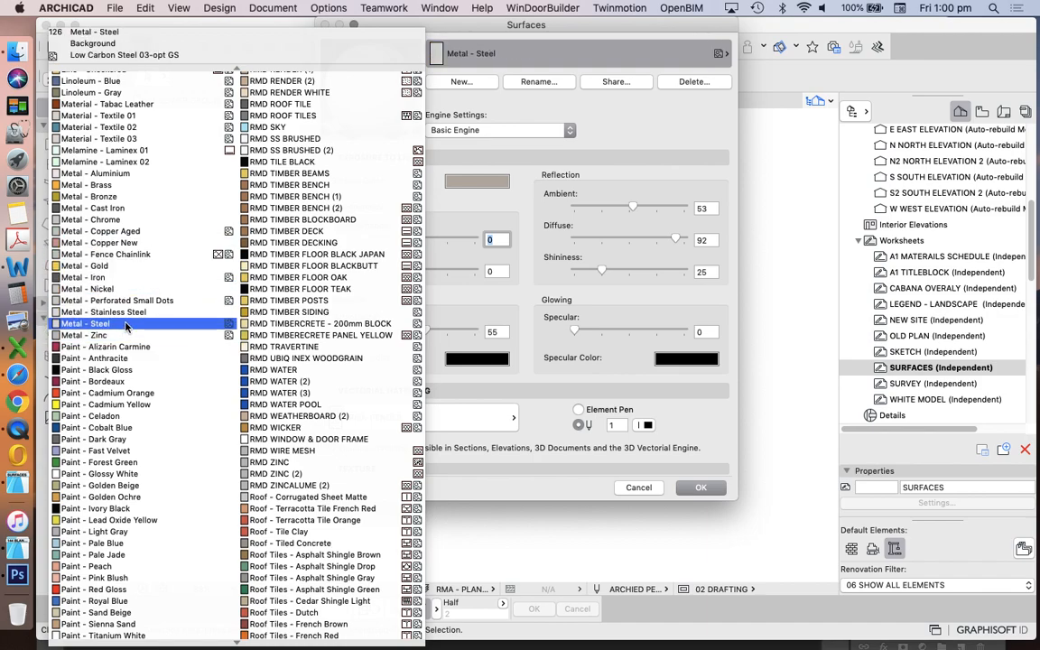
{"action": "left_click", "coordinate": [89, 198]}
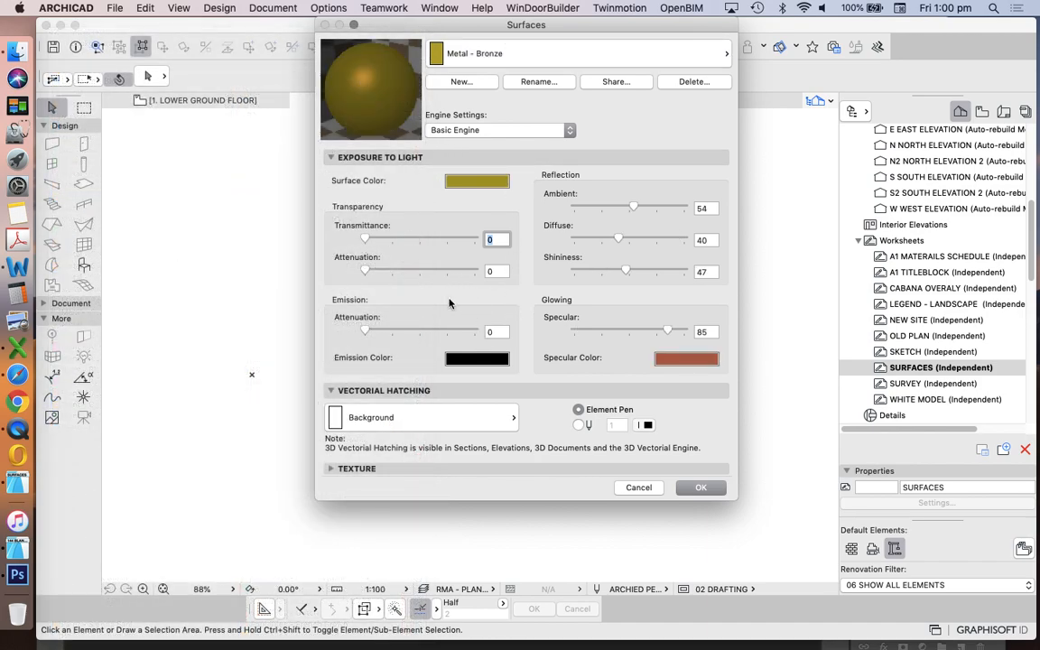
- Compare the Metal - Bronze preview under the CineRender by MAXON and Basic Engine settings
{"action": "left_click", "coordinate": [431, 130]}
{"action": "left_click", "coordinate": [459, 143]}
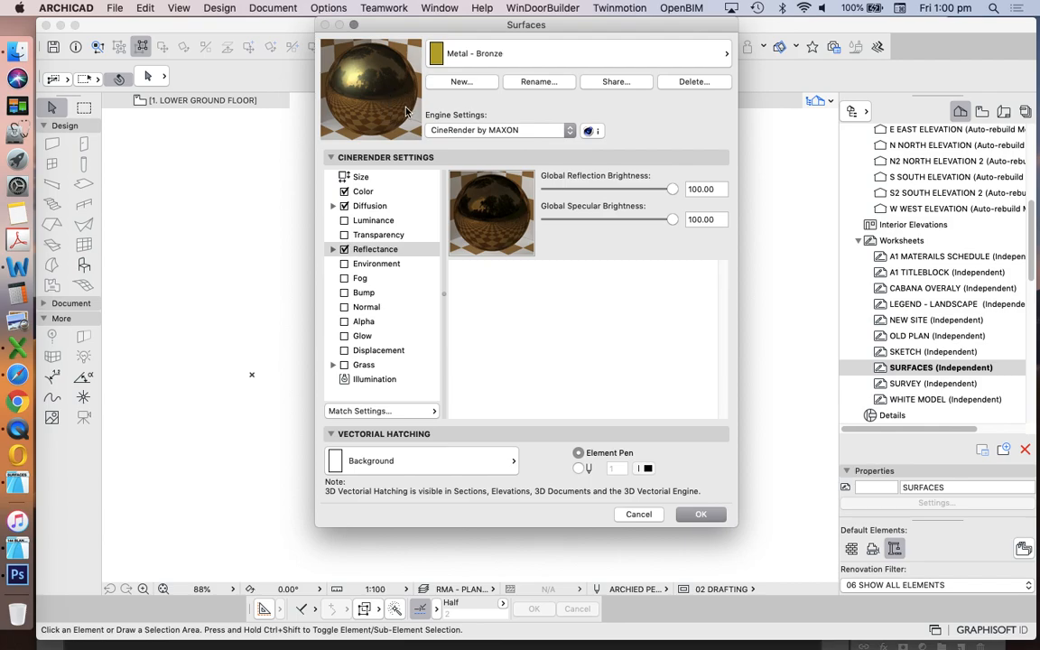
{"action": "left_click", "coordinate": [468, 132]}
{"action": "left_click", "coordinate": [456, 118]}
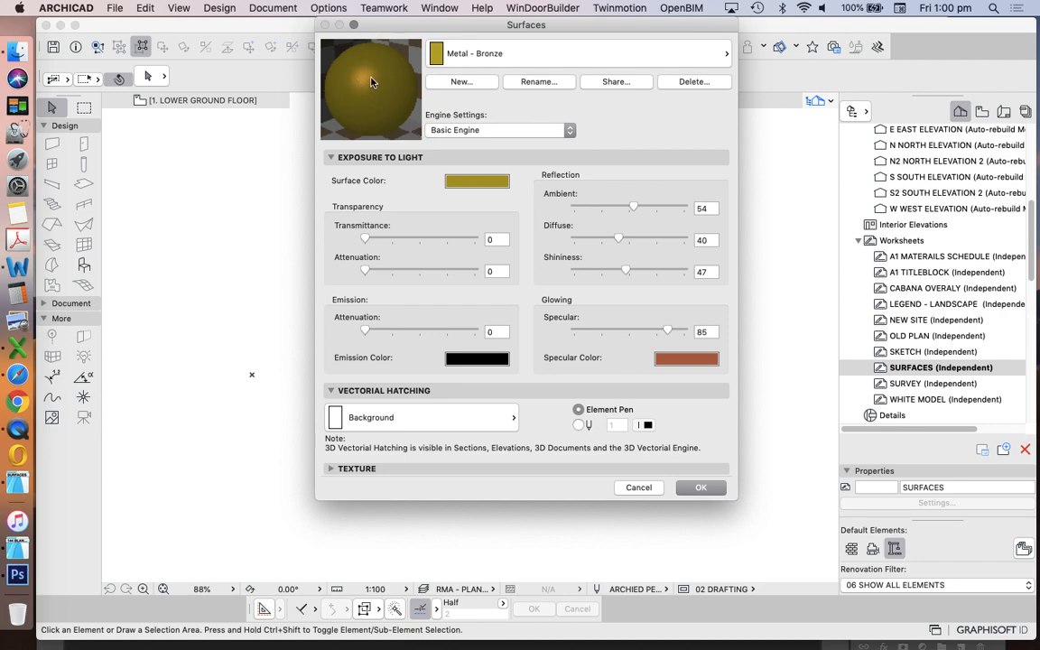
{"action": "left_click", "coordinate": [451, 134]}
{"action": "left_click", "coordinate": [474, 142]}
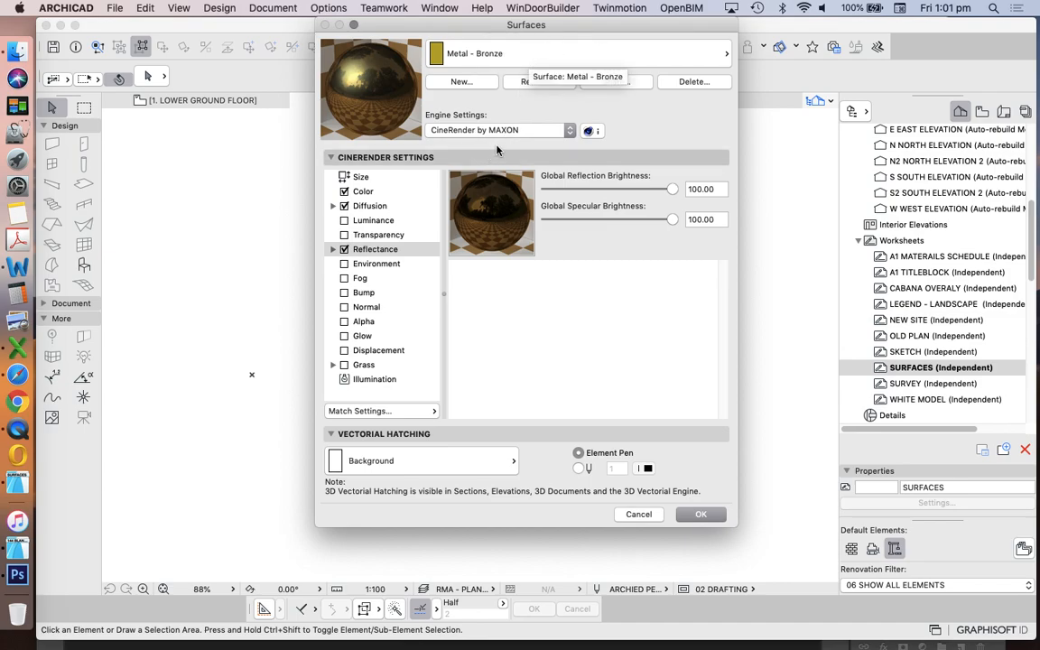
- Create a new surface by duplicating Metal - Bronze and name it Metal - Bronze screen
{"action": "left_click", "coordinate": [460, 82]}
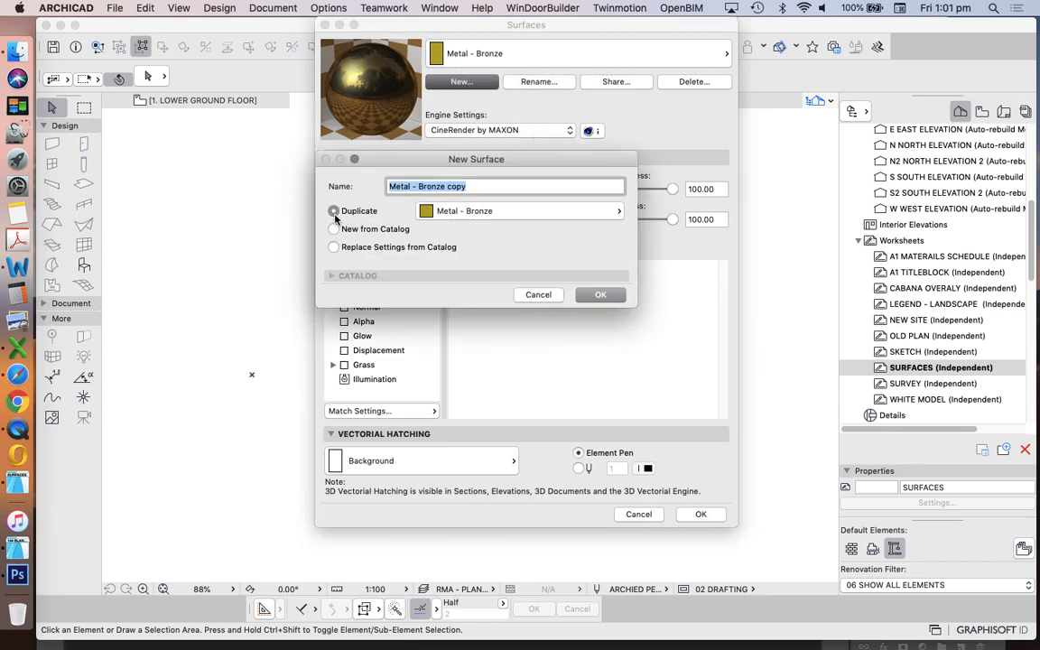
{"action": "left_click_drag", "start_coordinate": [478, 186], "coordinate": [448, 187]}
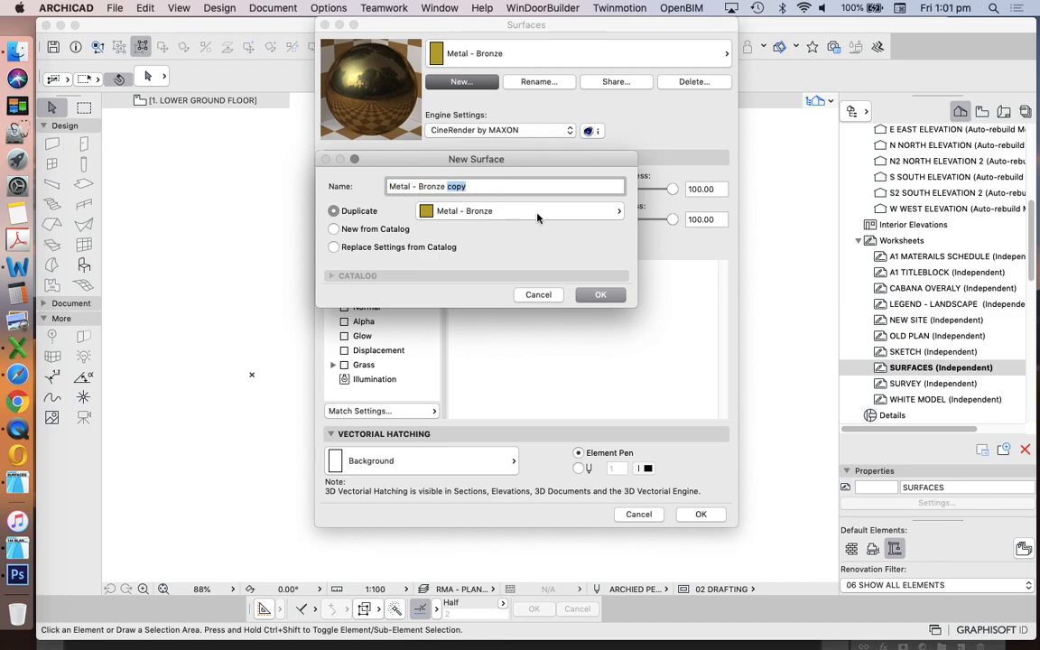
{"action": "type", "text": "SCREEN"}
{"action": "left_click_drag", "start_coordinate": [515, 190], "coordinate": [449, 187]}
{"action": "key", "text": "BackSpace"}
{"action": "type", "text": "screen"}
{"action": "left_click", "coordinate": [600, 294]}
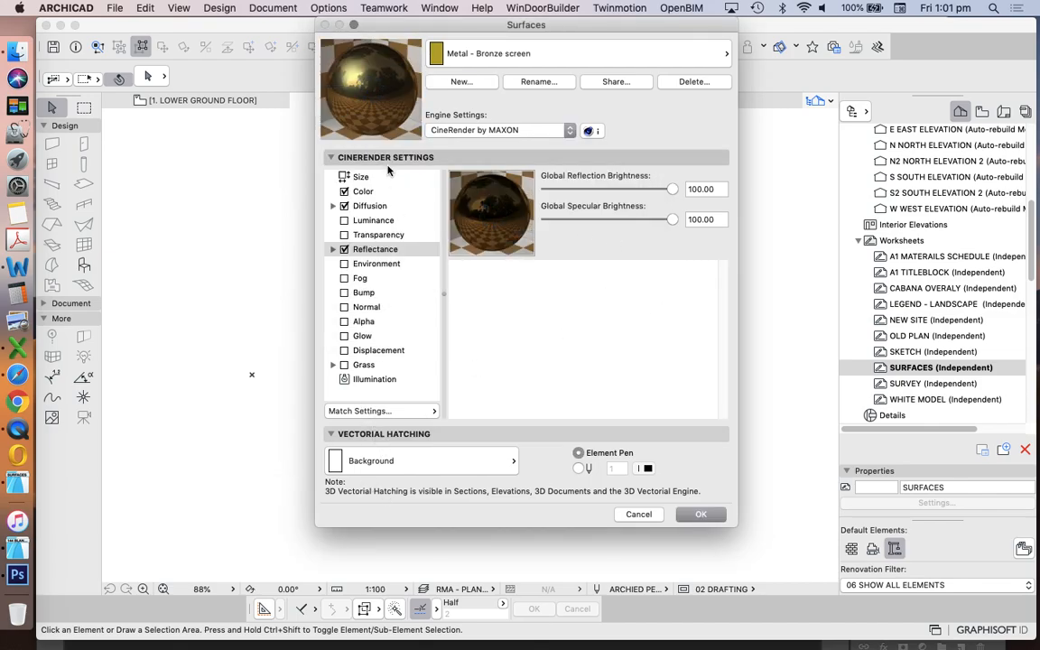
- Switch the new surface to Basic Engine settings and load BRONZE GEO SCREEN from the surfaces library as its texture
{"action": "left_click", "coordinate": [499, 132]}
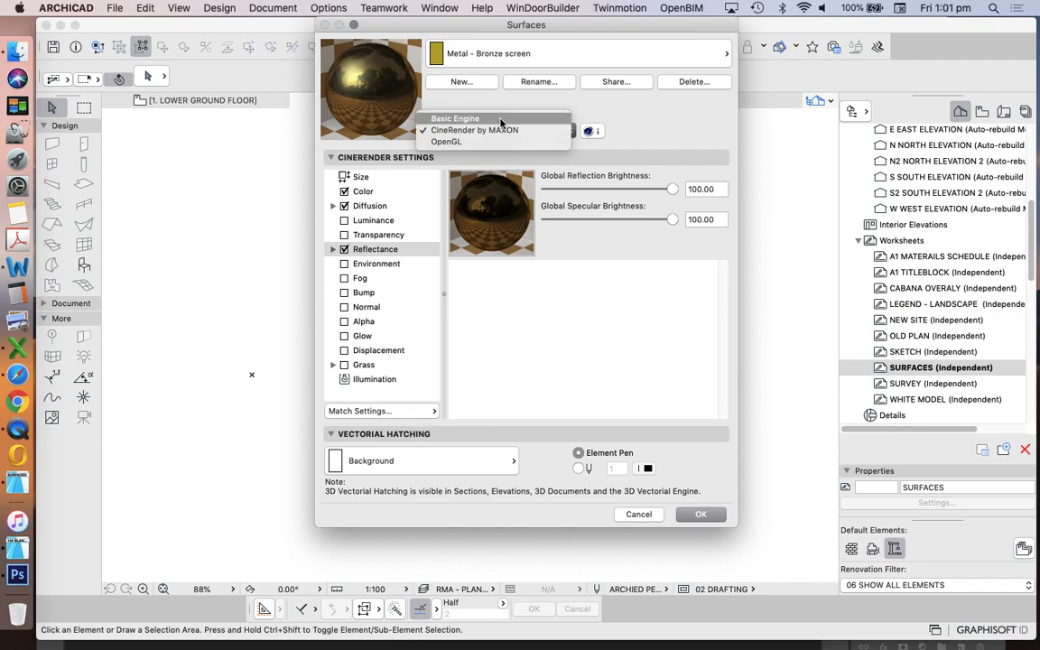
{"action": "left_click", "coordinate": [489, 121]}
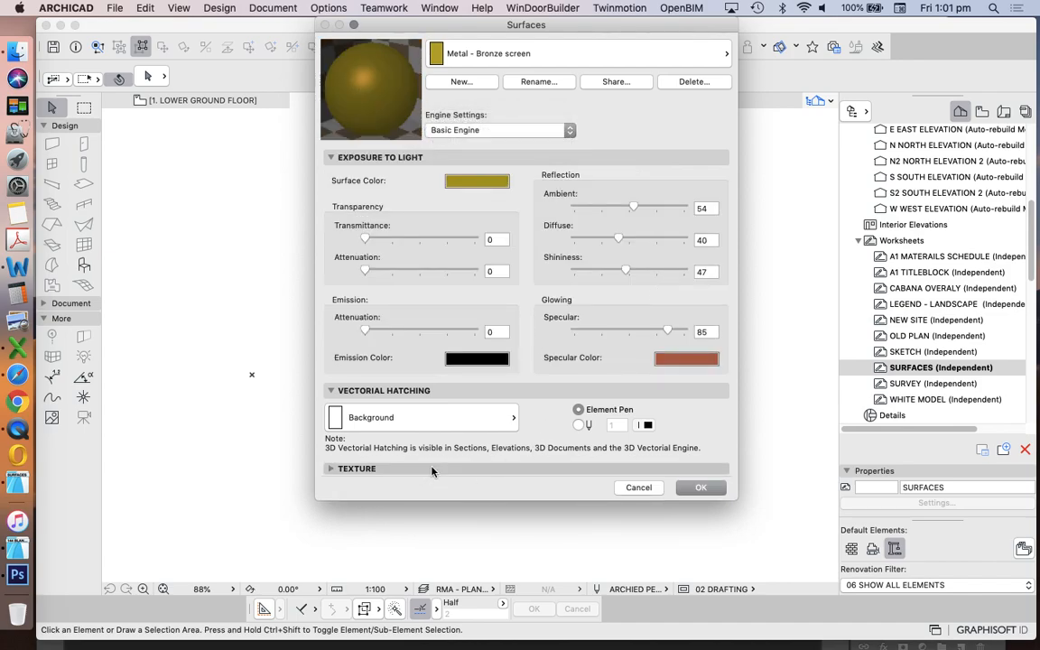
{"action": "left_click", "coordinate": [346, 469]}
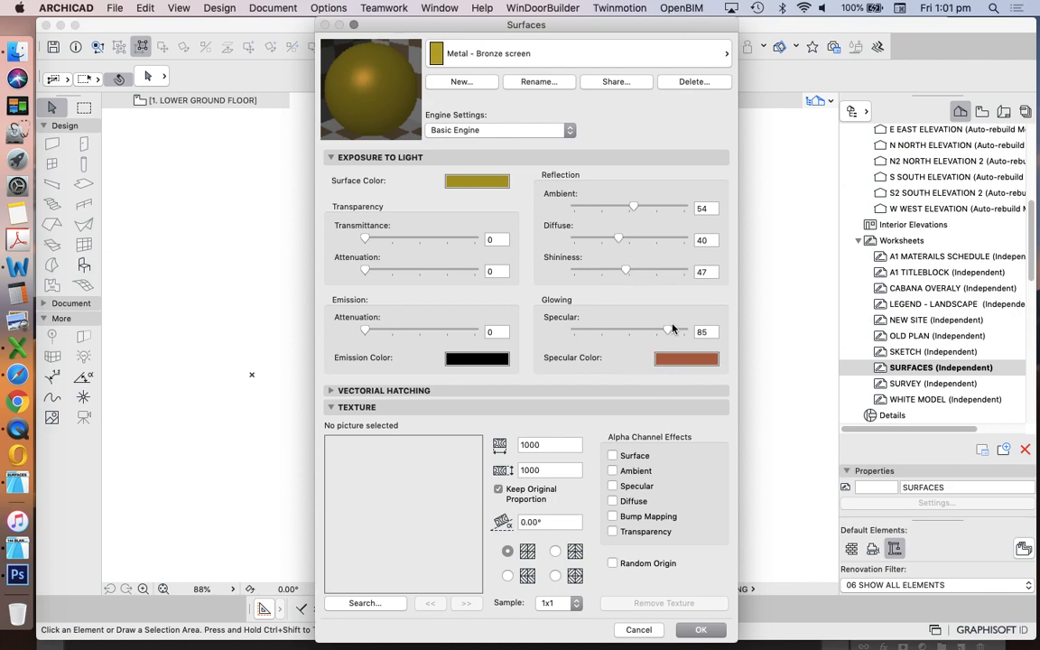
{"action": "left_click", "coordinate": [364, 604]}
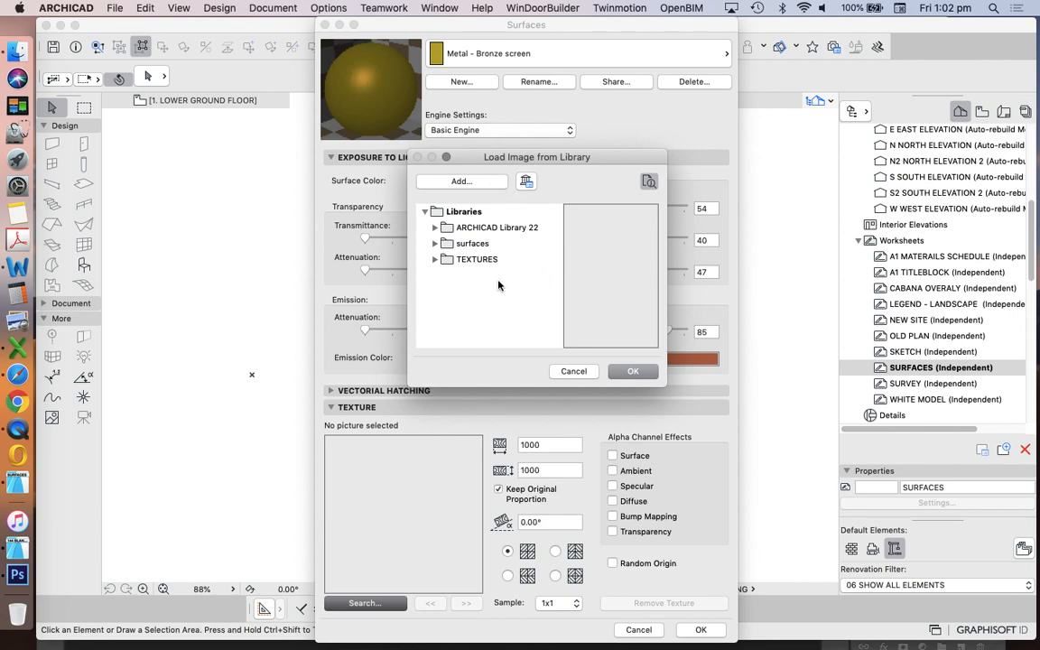
{"action": "left_click", "coordinate": [435, 243]}
{"action": "scroll", "coordinate": [546, 255], "scroll_direction": "down", "scroll_amount": 1}
{"action": "scroll", "coordinate": [546, 255], "scroll_direction": "down", "scroll_amount": 3}
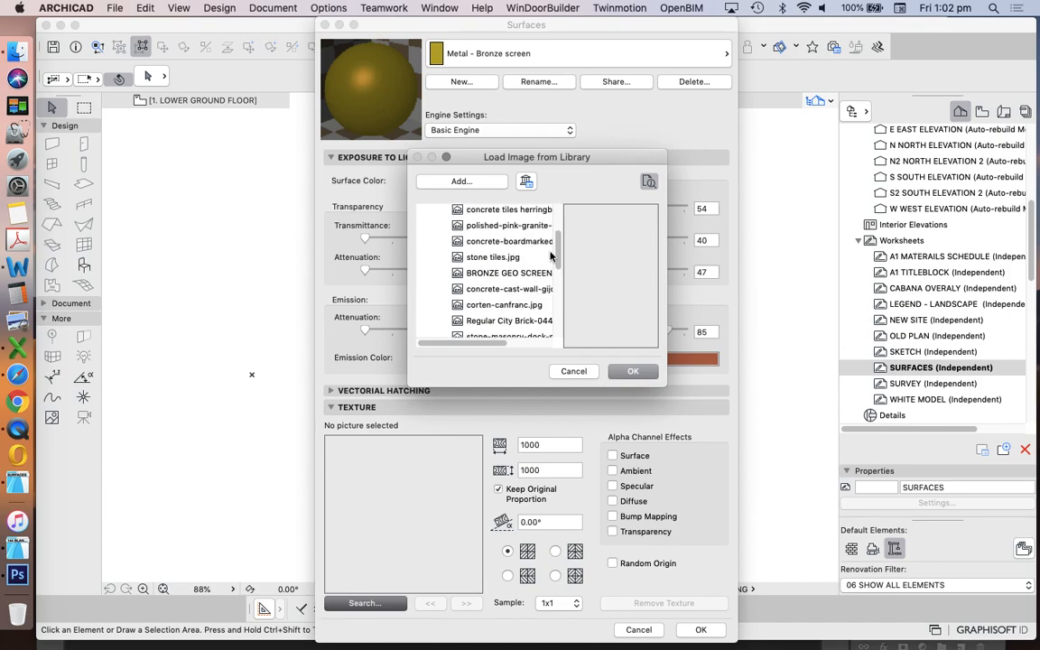
{"action": "left_click", "coordinate": [491, 273]}
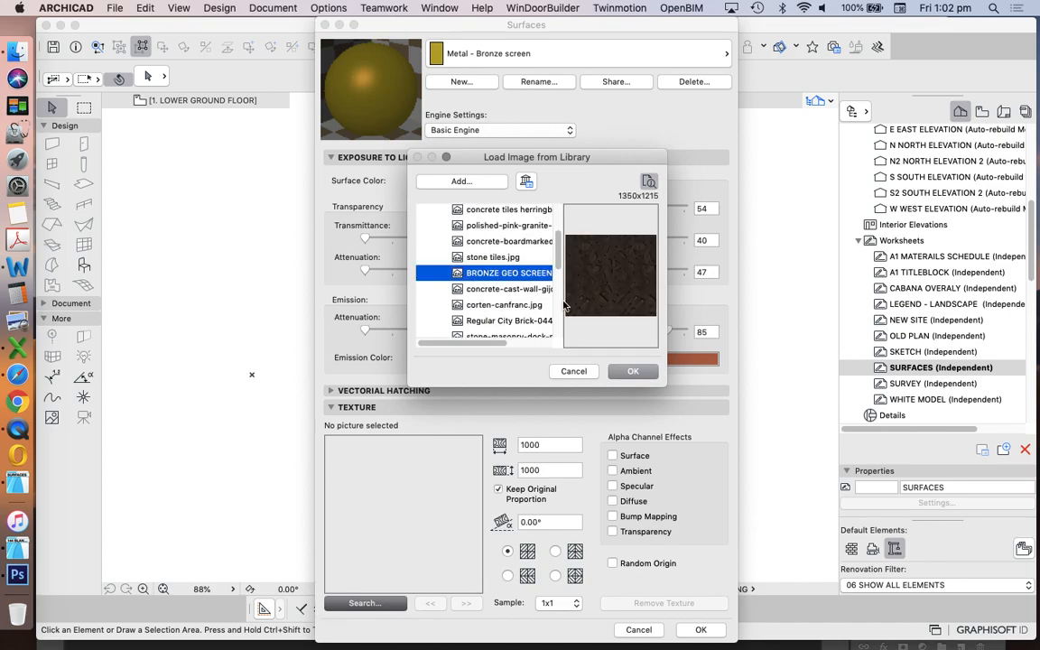
{"action": "left_click", "coordinate": [631, 371]}
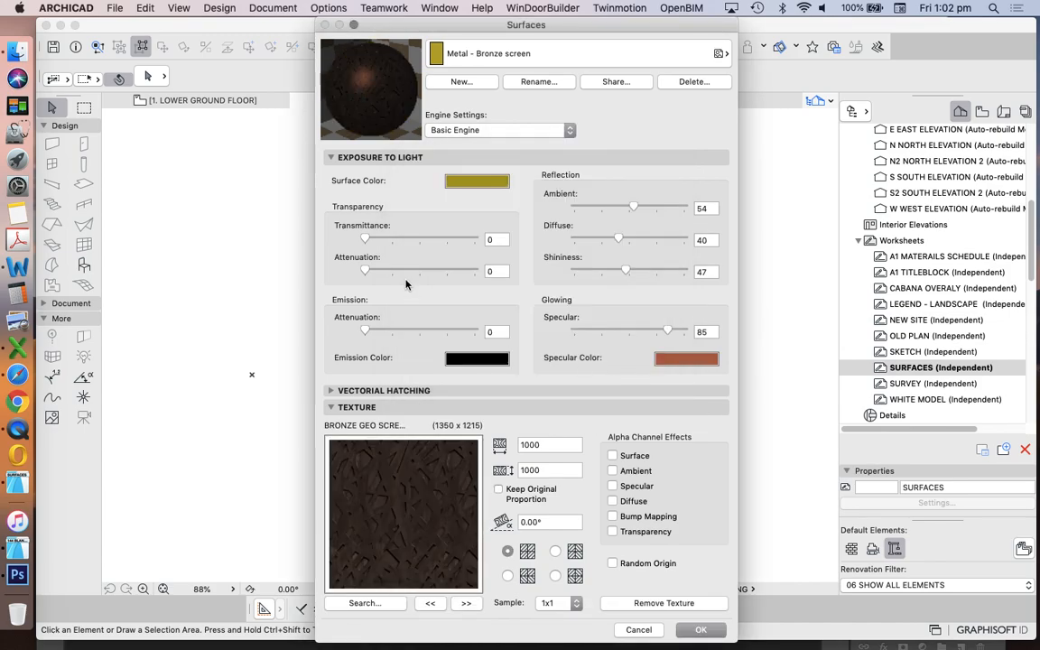
- Change the surface color of Metal - Bronze screen to a dark brown that matches the texture
{"action": "left_click", "coordinate": [463, 183]}
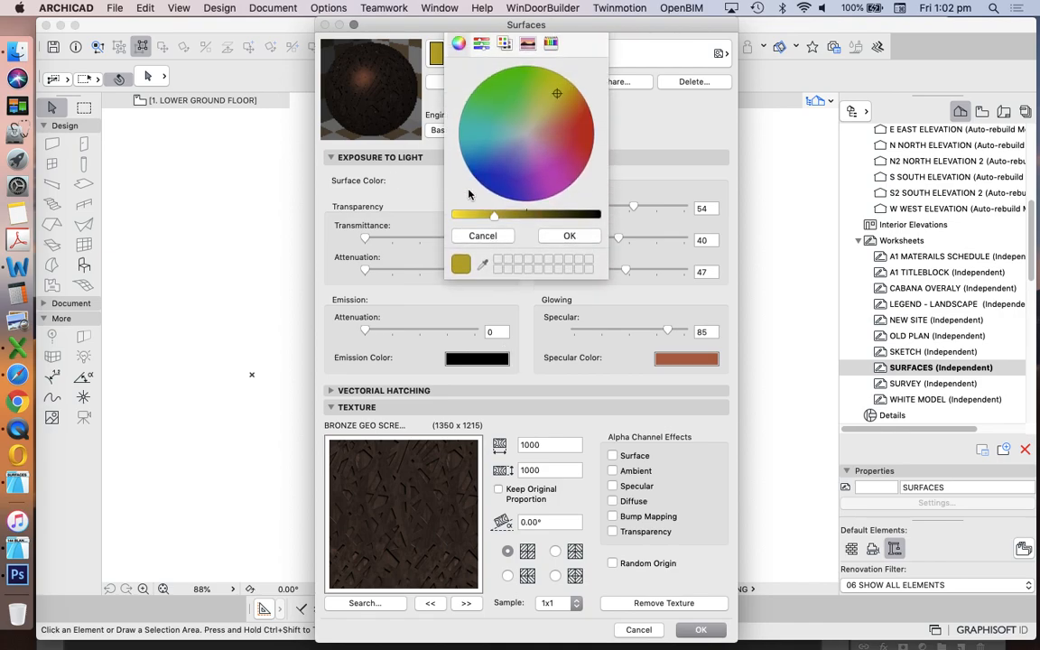
{"action": "mouse_move", "coordinate": [550, 120]}
{"action": "left_mouse_down"}
{"action": "mouse_move", "coordinate": [543, 145]}
{"action": "mouse_move", "coordinate": [548, 106]}
{"action": "mouse_move", "coordinate": [545, 121]}
{"action": "left_mouse_up"}
{"action": "left_click_drag", "start_coordinate": [533, 219], "coordinate": [528, 219]}
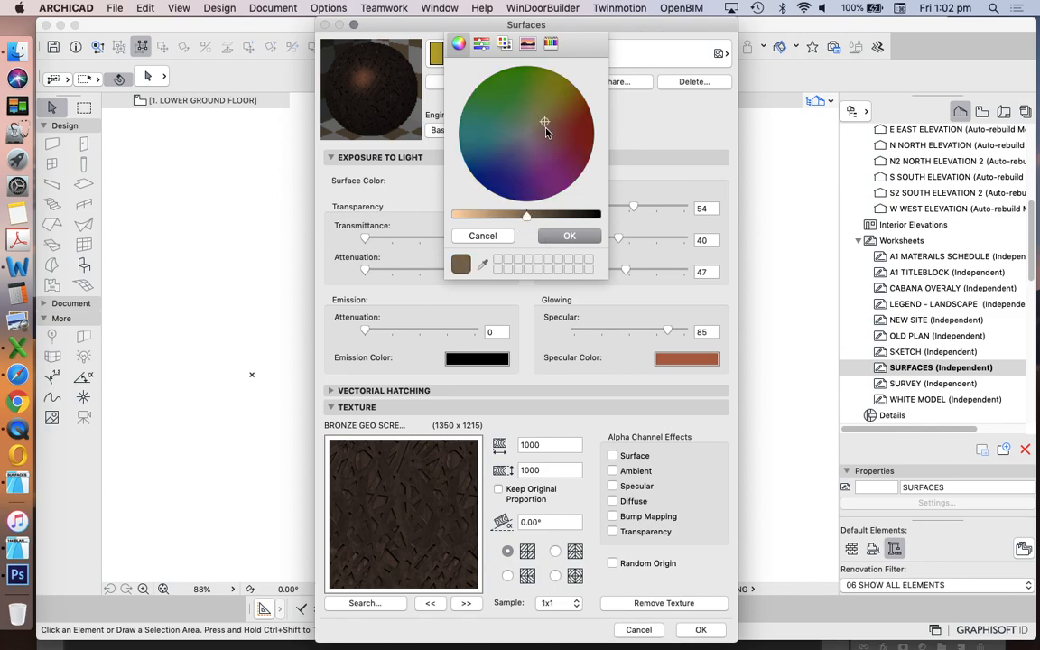
{"action": "left_click", "coordinate": [567, 236]}
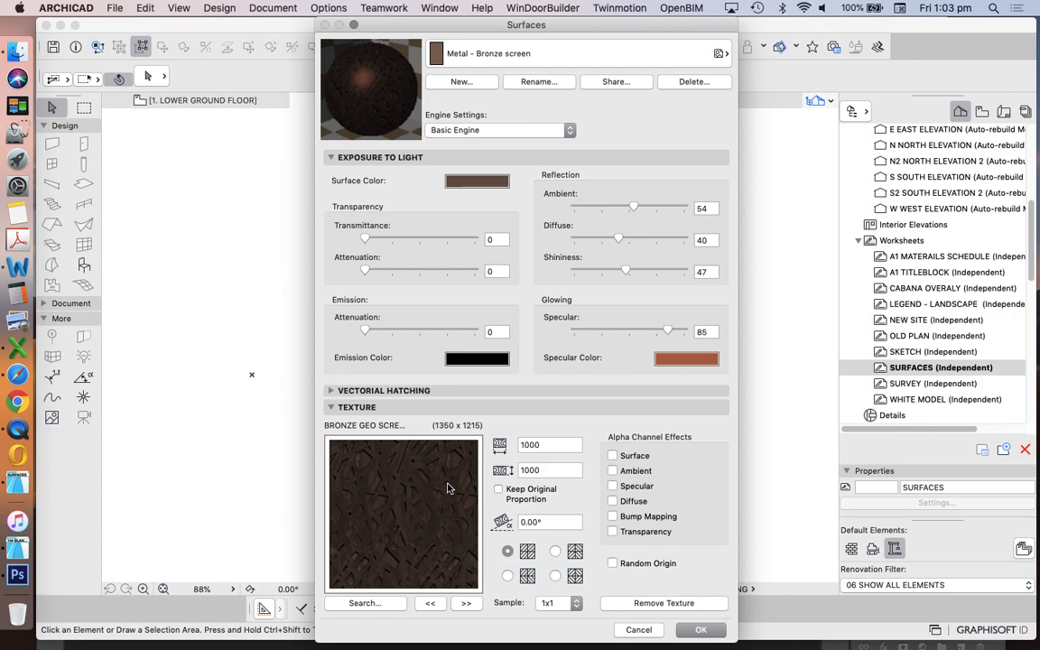
- Switch Metal - Bronze screen to the CineRender by MAXON engine and update its CineRender settings from the Basic ones
{"action": "left_click", "coordinate": [470, 127]}
{"action": "left_click", "coordinate": [464, 128]}
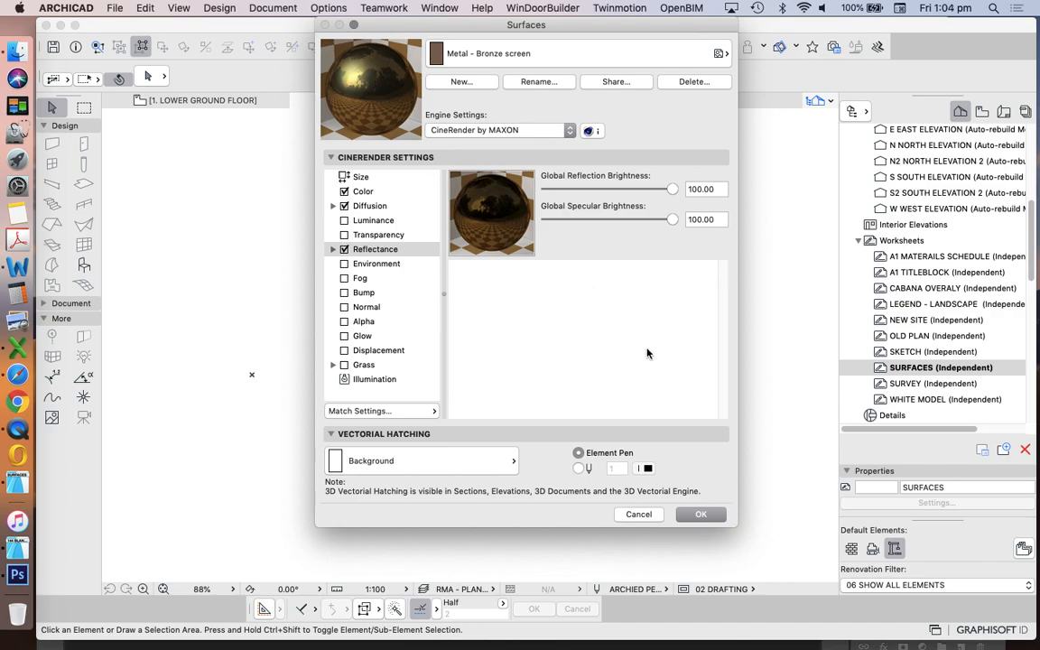
{"action": "left_click", "coordinate": [410, 414]}
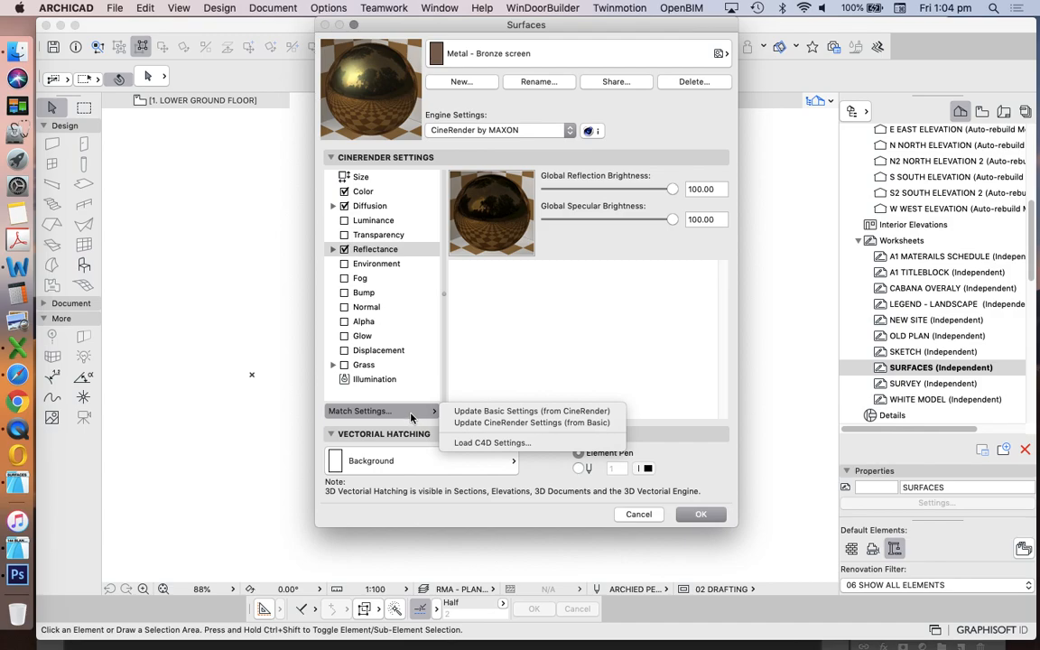
{"action": "left_click", "coordinate": [533, 423]}
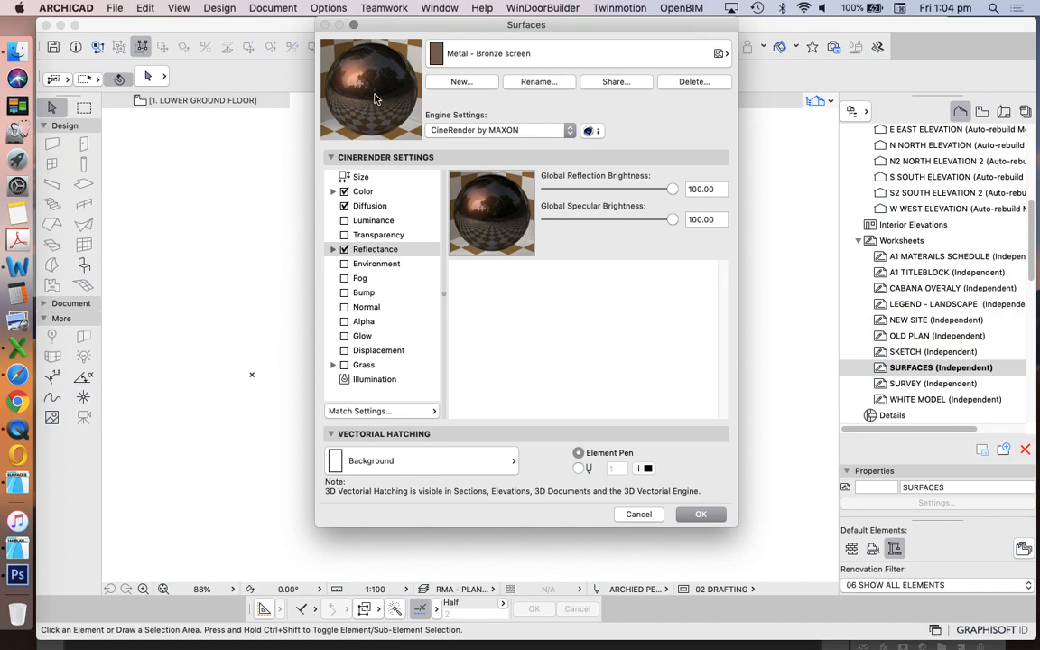
- Check the image texture in the CineRender Color channel and accept the Metal - Bronze screen surface settings
{"action": "left_click", "coordinate": [361, 191]}
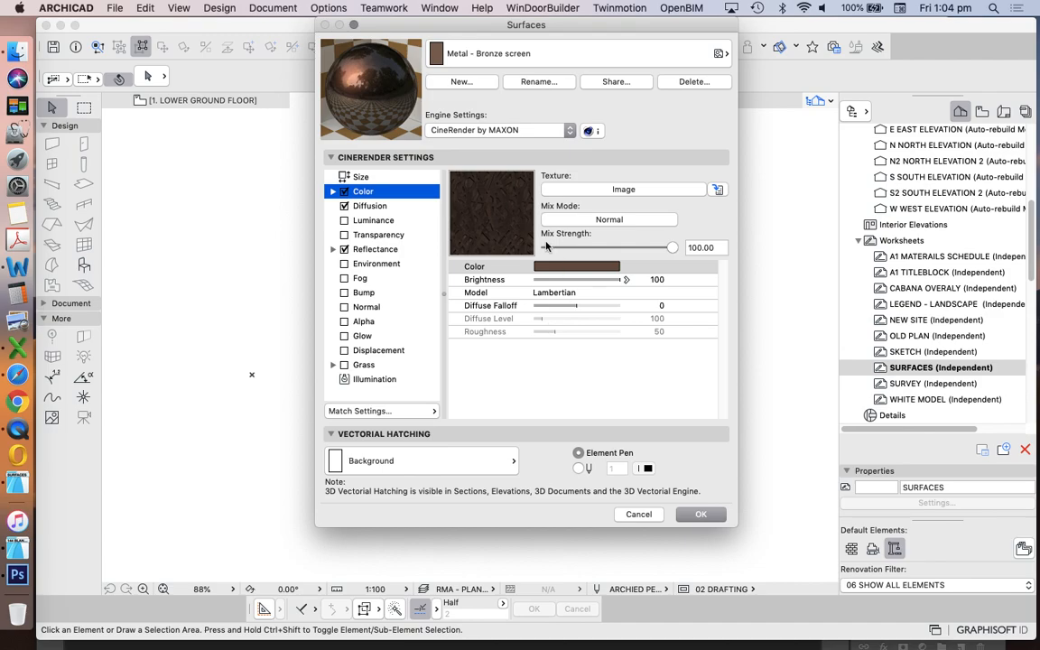
{"action": "left_click", "coordinate": [479, 130]}
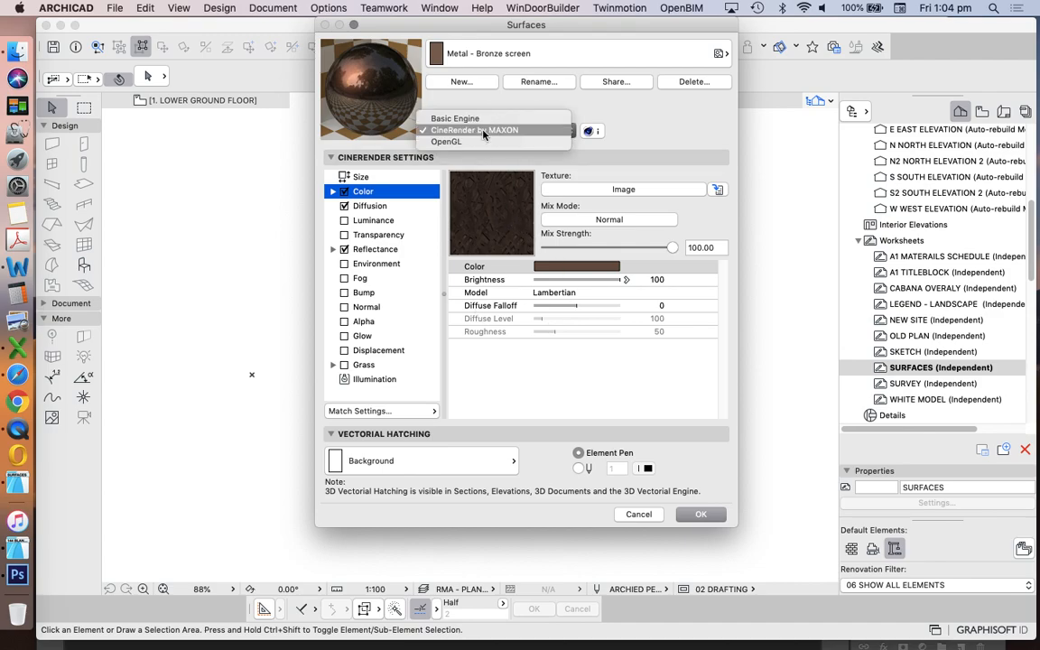
{"action": "left_click", "coordinate": [604, 107]}
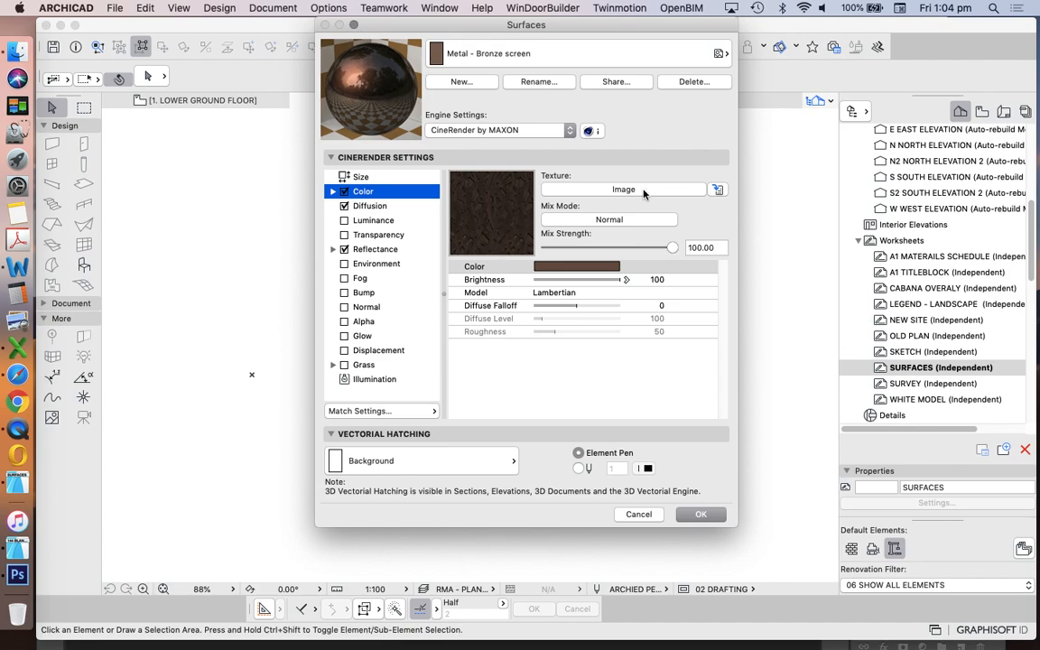
{"action": "left_click", "coordinate": [719, 188]}
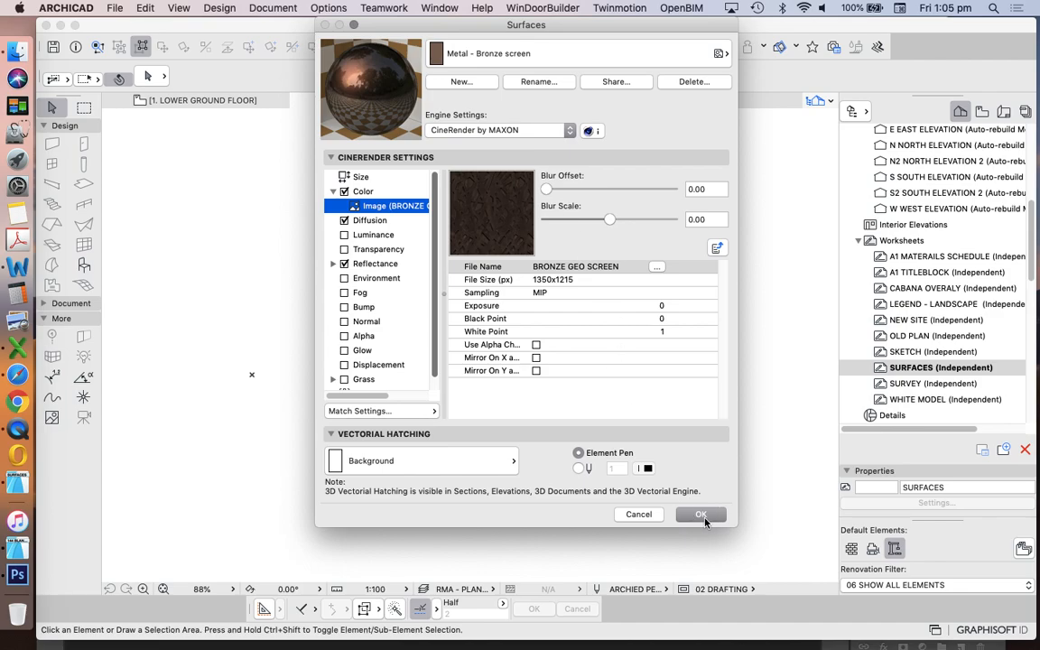
{"action": "left_click", "coordinate": [704, 515]}
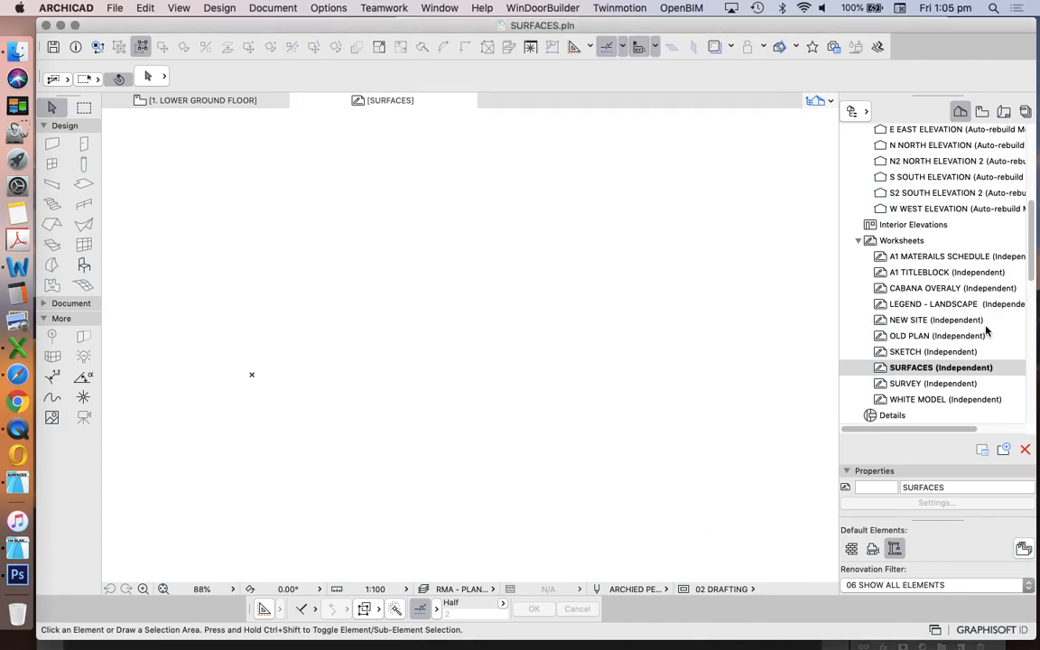
{"action": "scroll", "coordinate": [910, 282], "scroll_direction": "up", "scroll_amount": 5}
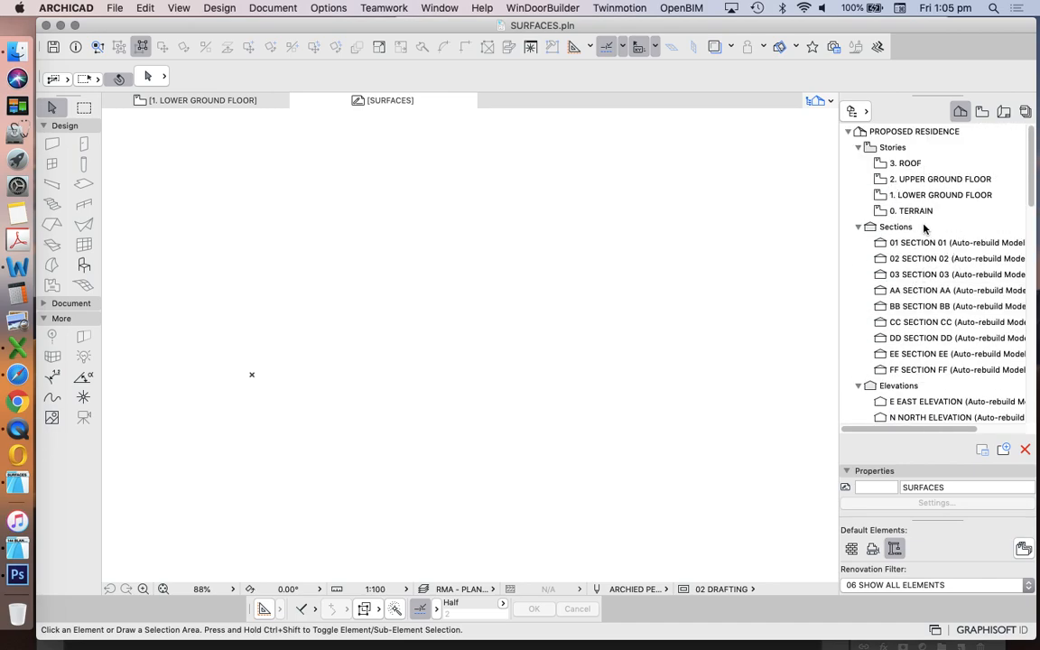
{"action": "right_click", "coordinate": [892, 146]}
{"action": "left_click", "coordinate": [900, 156]}
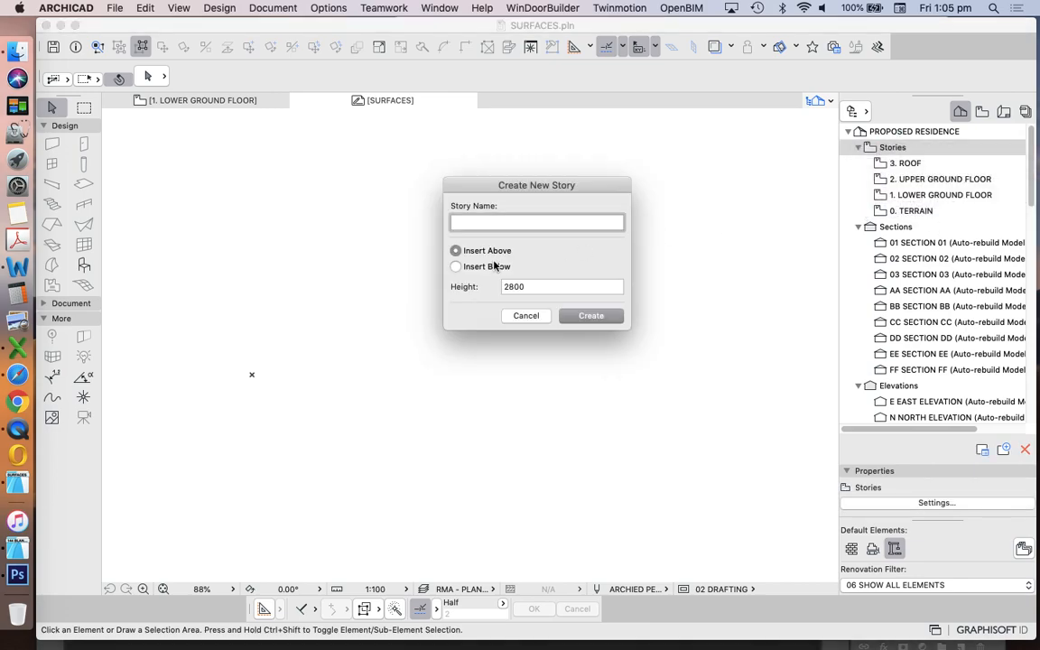
{"action": "left_click", "coordinate": [520, 321]}
- Create a new story named SURFACE MODEL above the ROOF story
{"action": "right_click", "coordinate": [889, 164]}
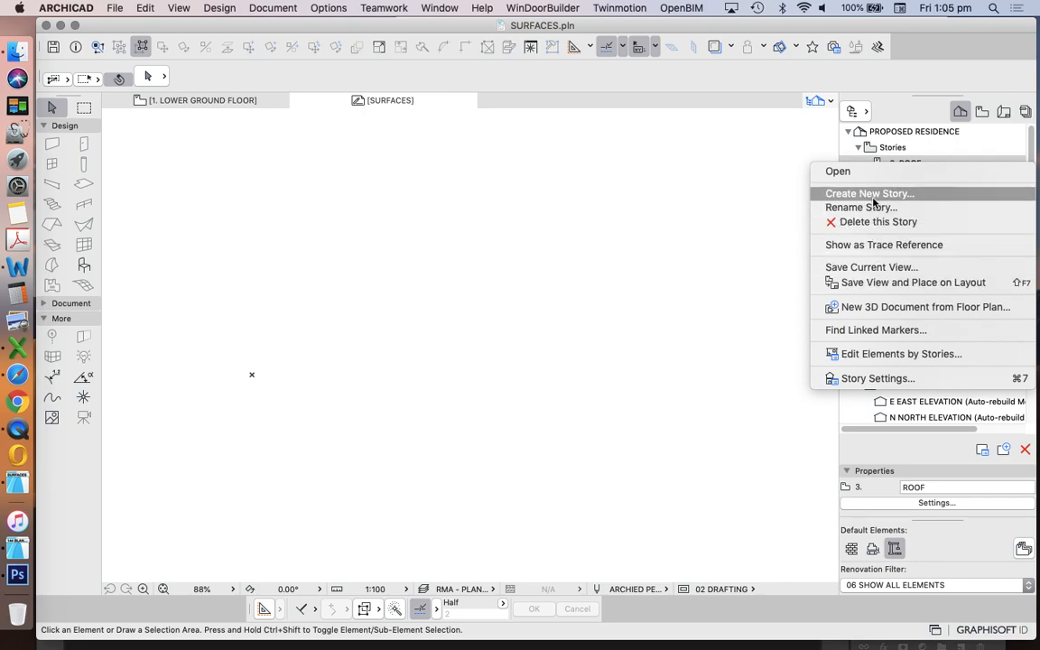
{"action": "left_click", "coordinate": [785, 193]}
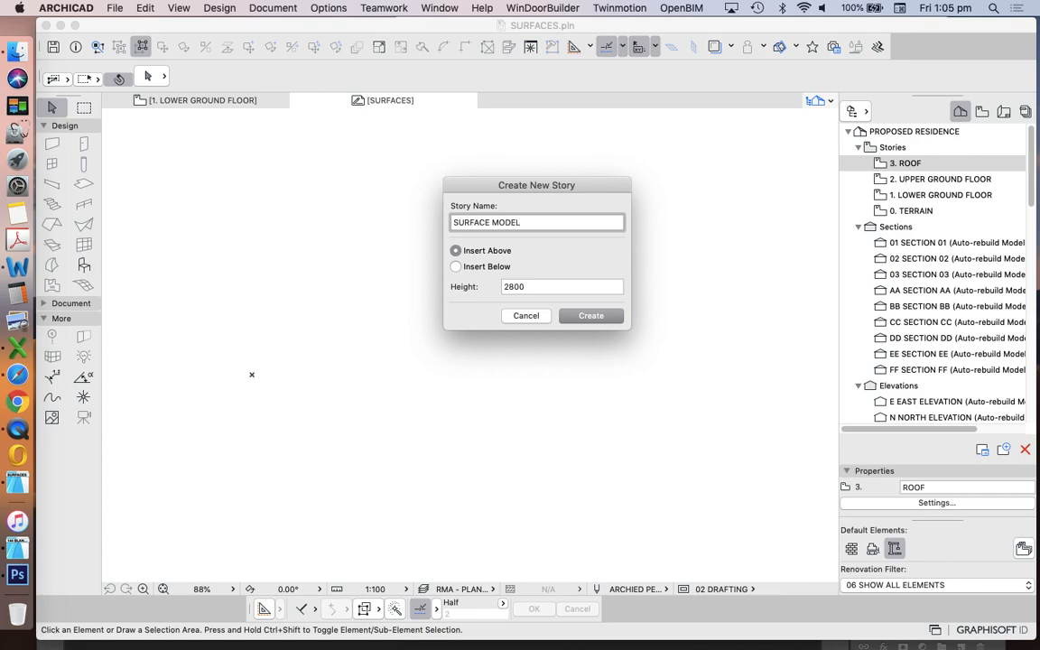
{"action": "left_click", "coordinate": [590, 315]}
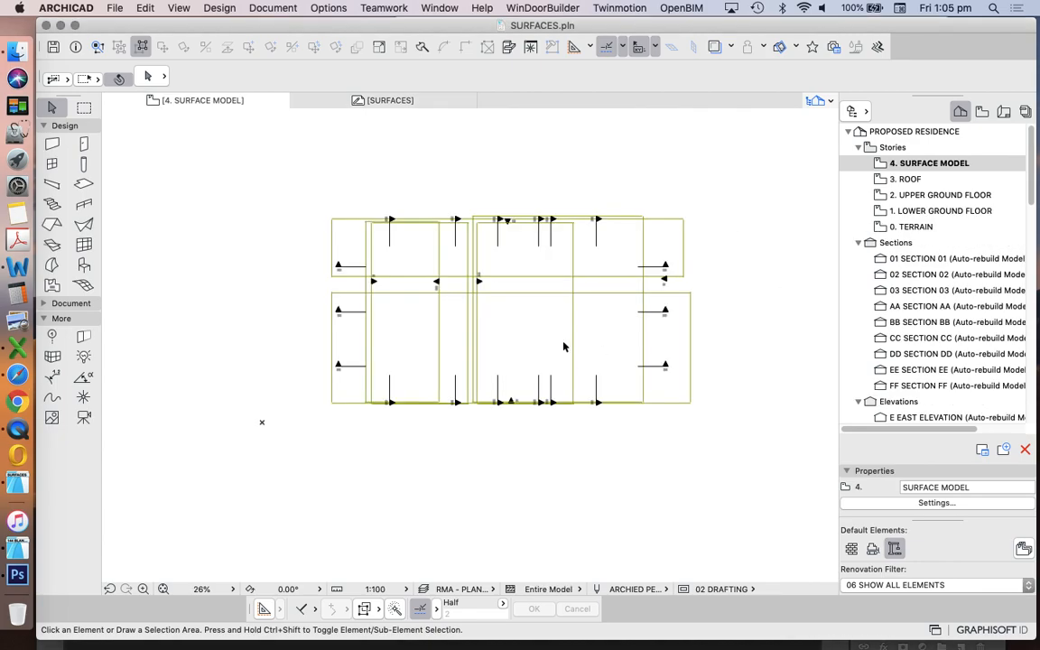
- Draw a 3000 x 3000 mm rectangular slab in the empty area beside the section and elevation markers
{"action": "scroll", "coordinate": [559, 345], "scroll_direction": "down", "scroll_amount": 5}
{"action": "scroll", "coordinate": [480, 359], "scroll_direction": "left", "scroll_amount": 4}
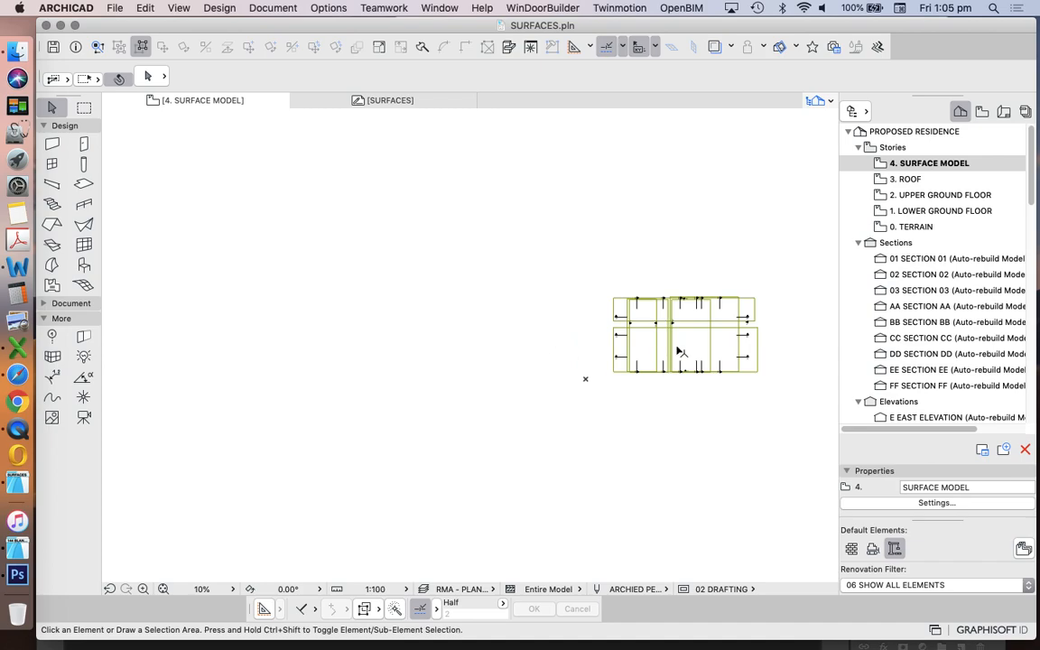
{"action": "scroll", "coordinate": [369, 339], "scroll_direction": "up", "scroll_amount": 2}
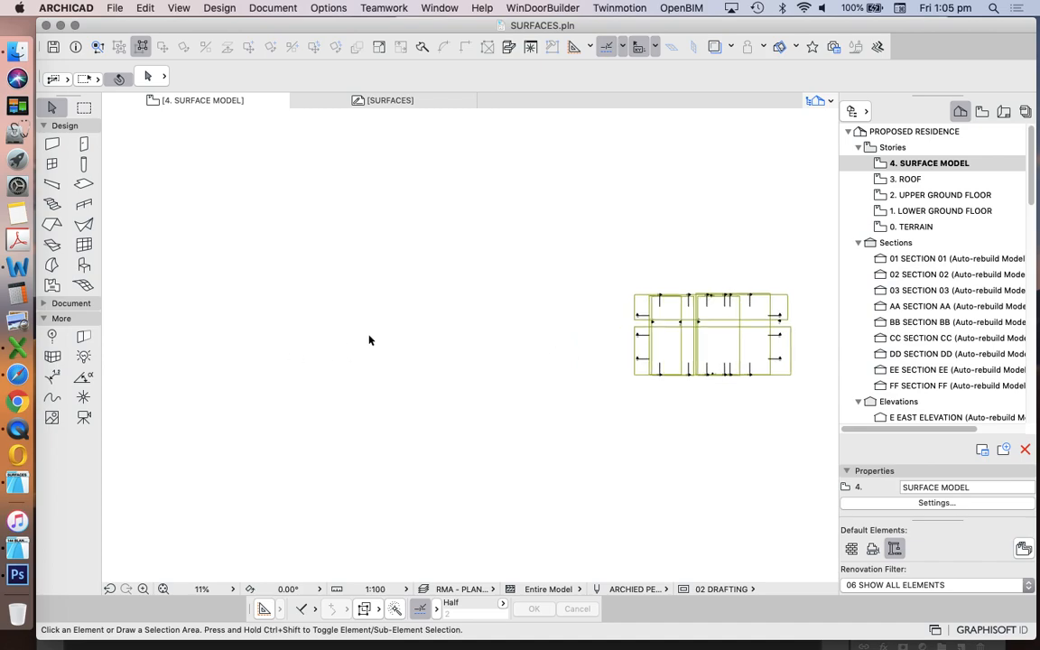
{"action": "left_click", "coordinate": [82, 184]}
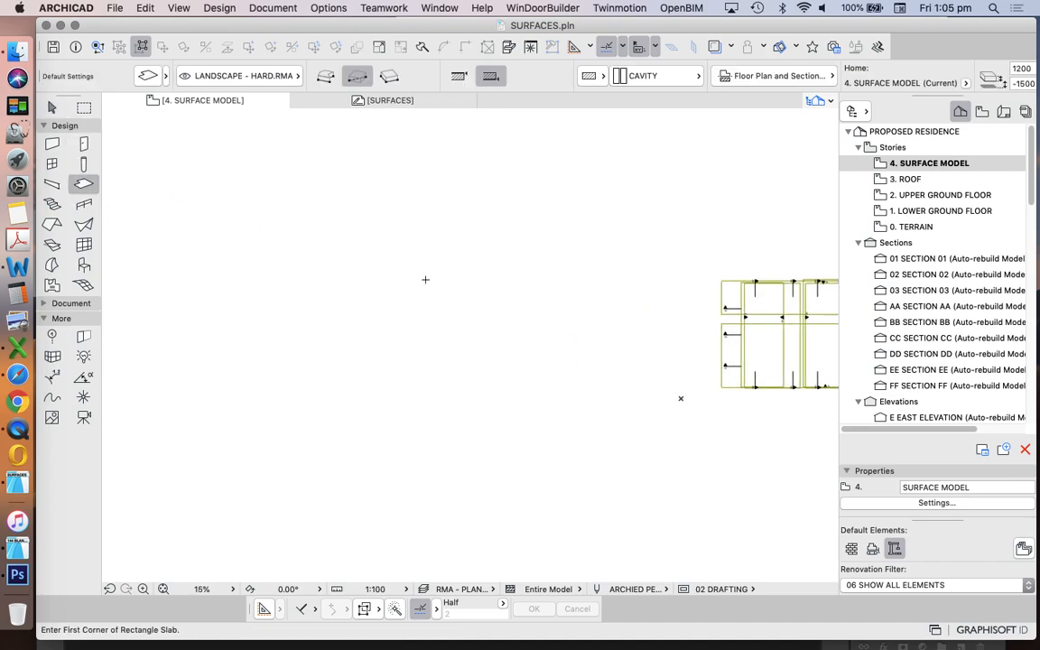
{"action": "left_click", "coordinate": [379, 388]}
{"action": "left_click", "coordinate": [397, 76]}
{"action": "type", "text": "30"}
{"action": "key", "text": "Return"}
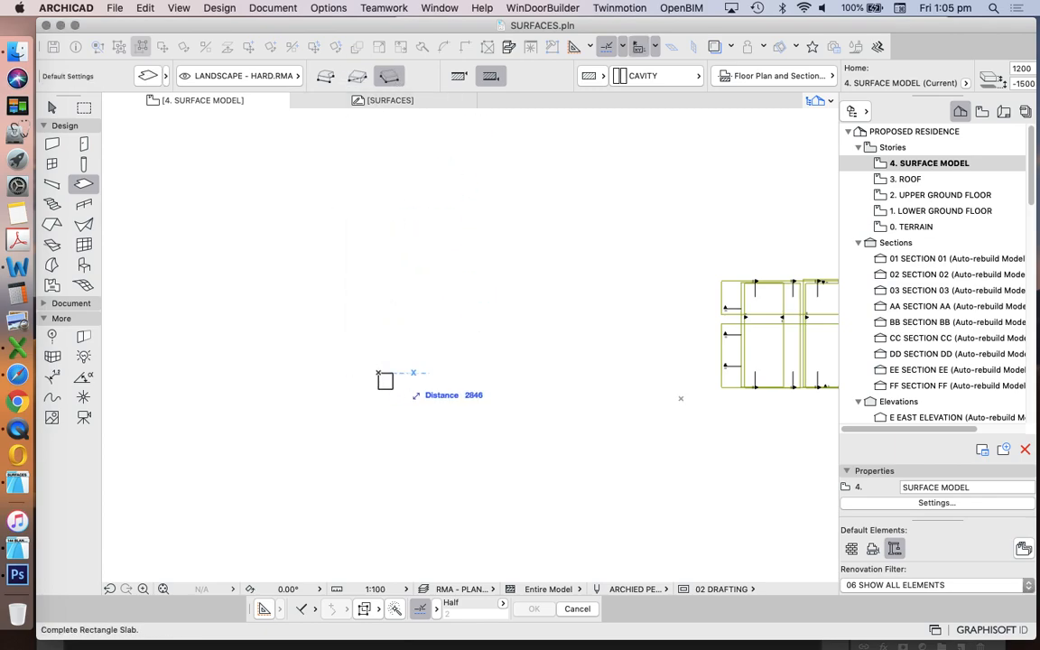
{"action": "type", "text": "3000"}
{"action": "key", "text": "Return"}
{"action": "scroll", "coordinate": [393, 406], "scroll_direction": "up", "scroll_amount": 5}
{"action": "key", "text": "Escape"}
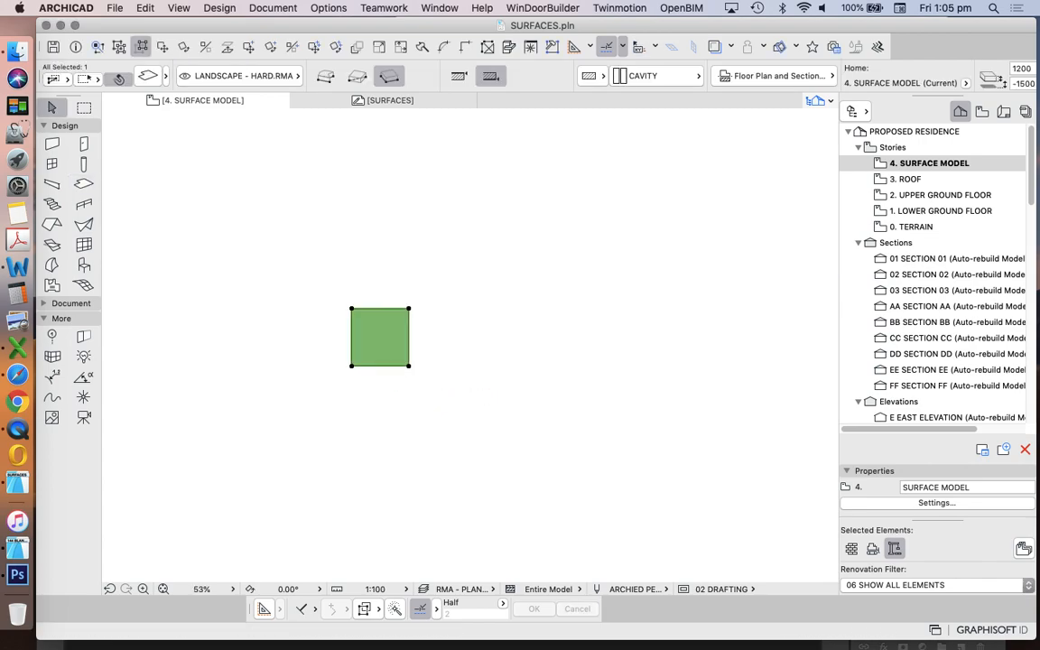
- Override all surfaces of the selected slab with Concrete - Panel
{"action": "key", "text": "super+t"}
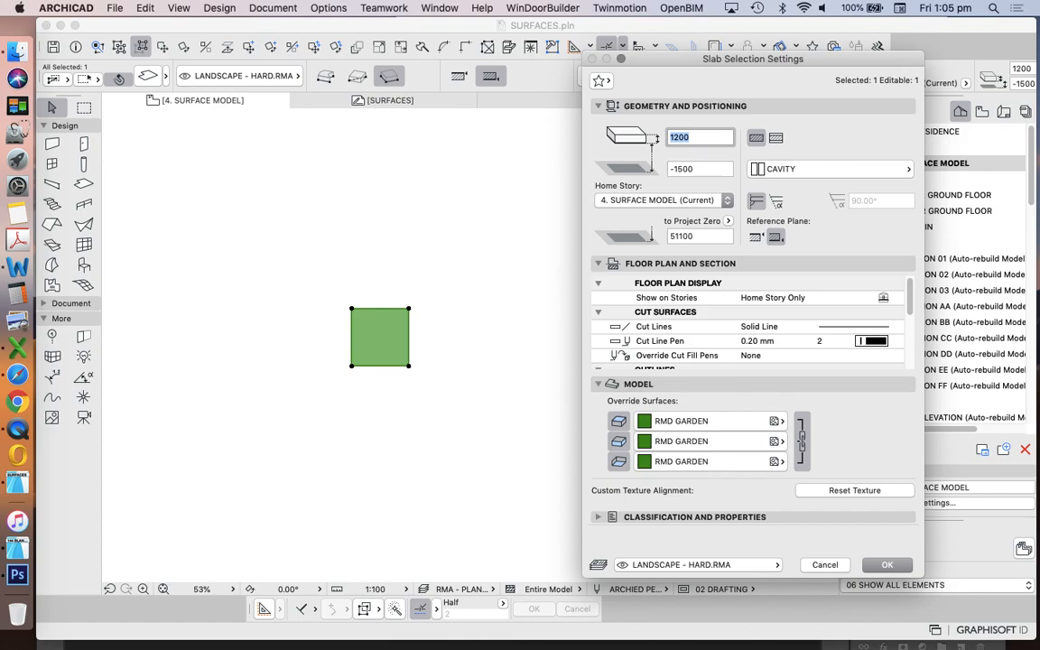
{"action": "left_click", "coordinate": [709, 440]}
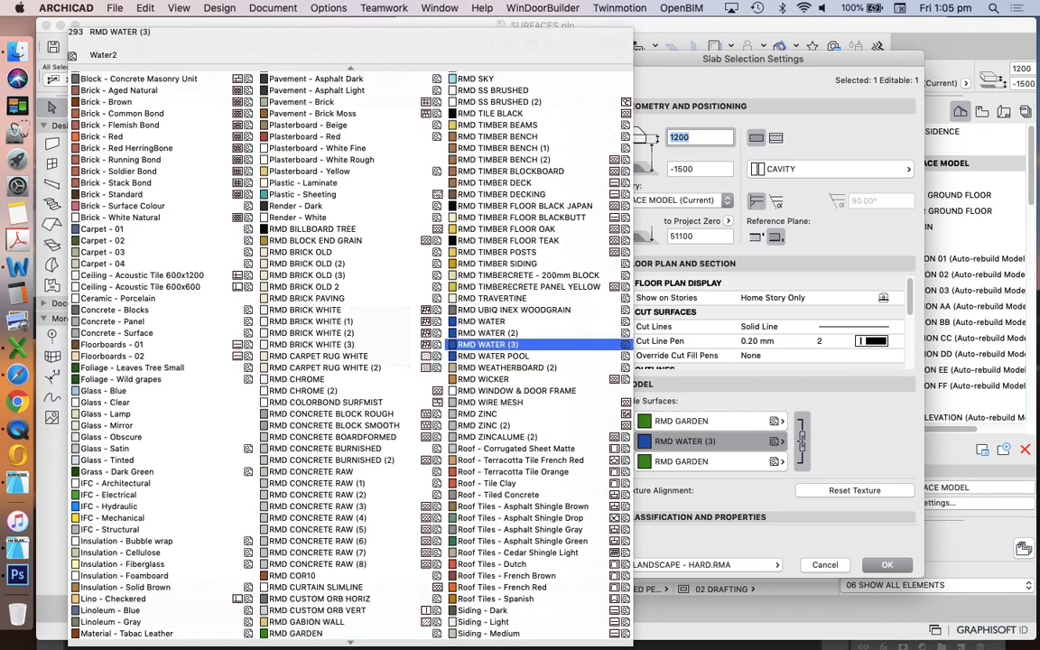
{"action": "scroll", "coordinate": [352, 307], "scroll_direction": "up", "scroll_amount": 3}
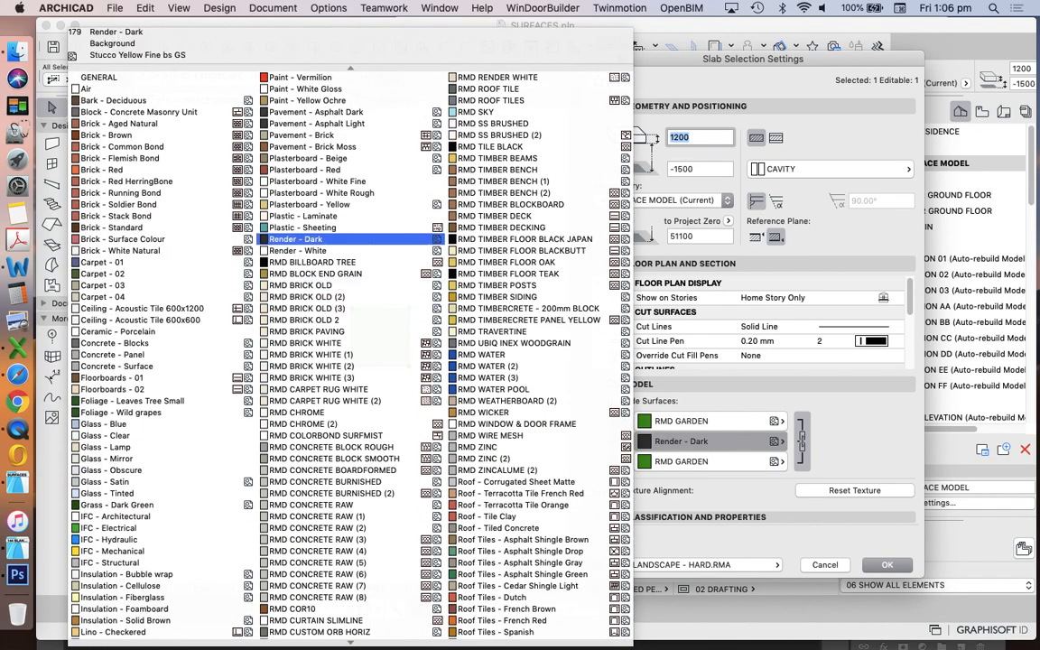
{"action": "scroll", "coordinate": [352, 306], "scroll_direction": "down", "scroll_amount": 3}
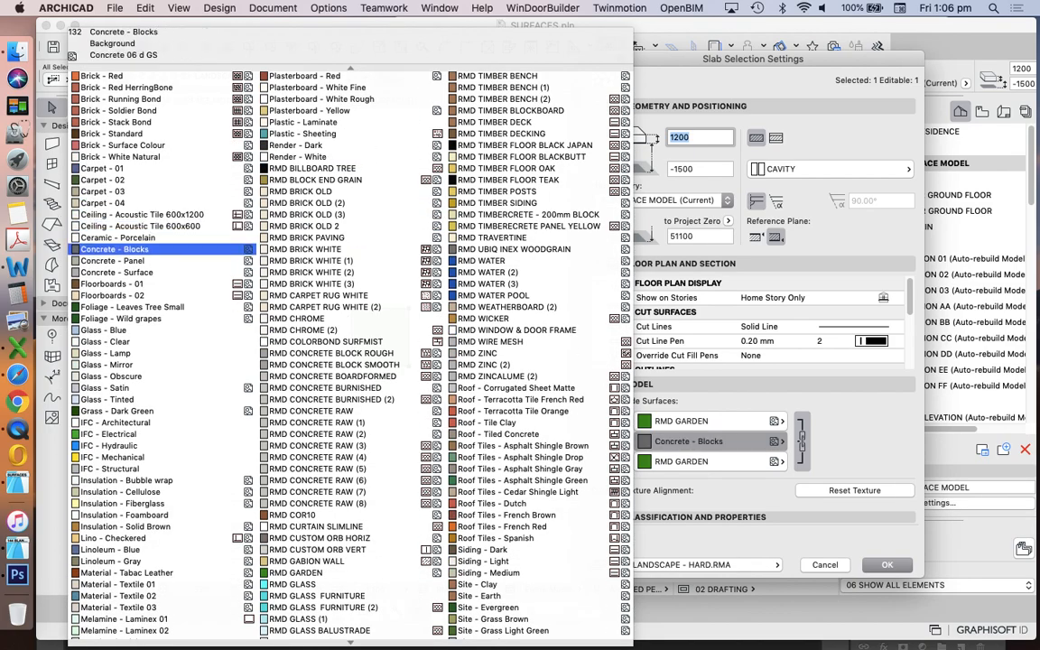
{"action": "left_click", "coordinate": [136, 261]}
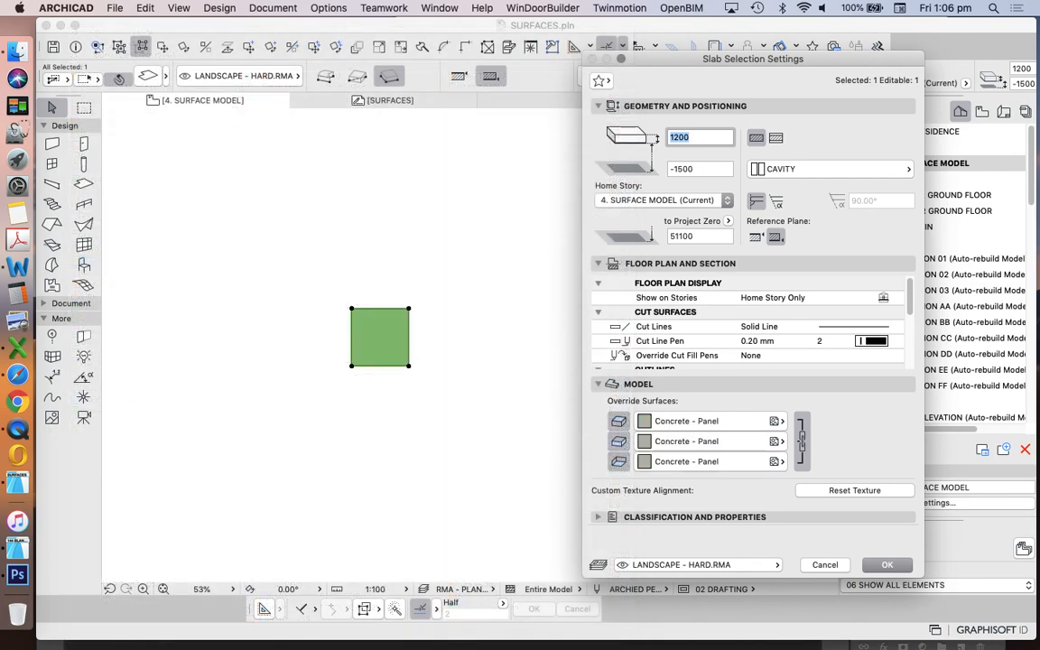
{"action": "key", "text": "Return"}
- Turn off the slab's cover fill on the floor plan and deselect the slab
{"action": "left_click", "coordinate": [148, 76]}
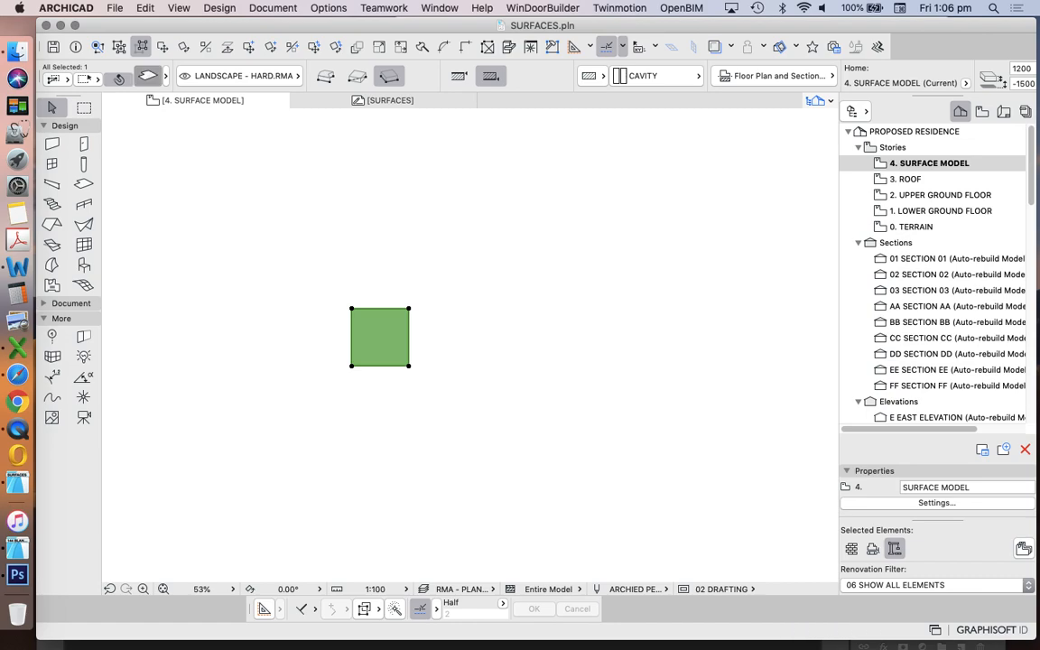
{"action": "scroll", "coordinate": [821, 311], "scroll_direction": "down", "scroll_amount": 5}
{"action": "left_click", "coordinate": [822, 289]}
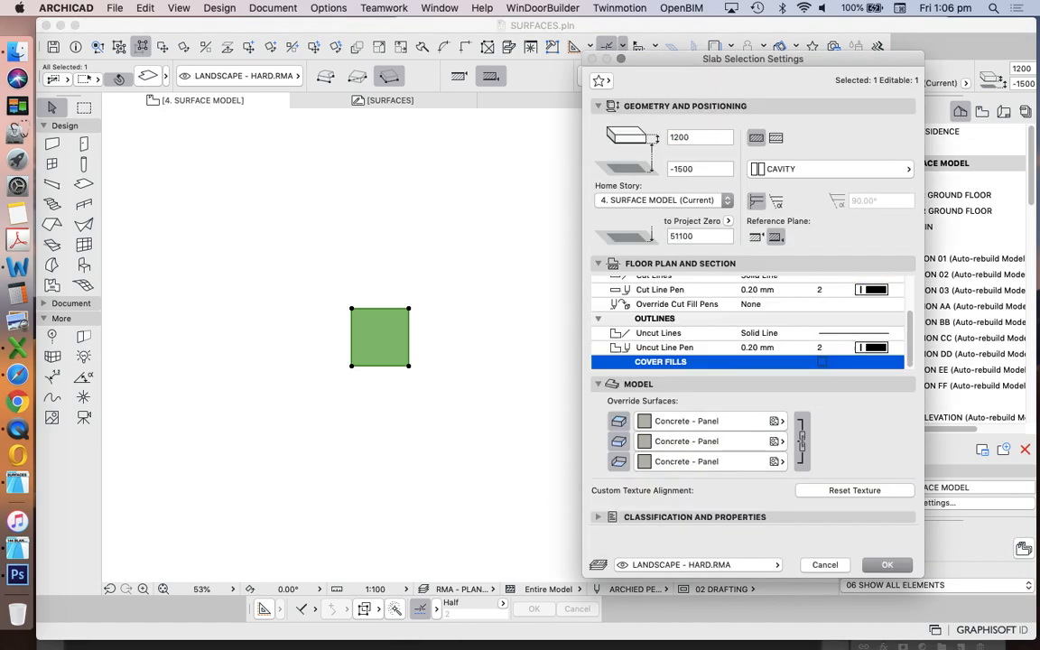
{"action": "key", "text": "Return"}
{"action": "key", "text": "Escape"}
- Set the default wall to a basic structure with height 300, base offset 0 and thickness 10 mm
{"action": "scroll", "coordinate": [391, 326], "scroll_direction": "up", "scroll_amount": 1}
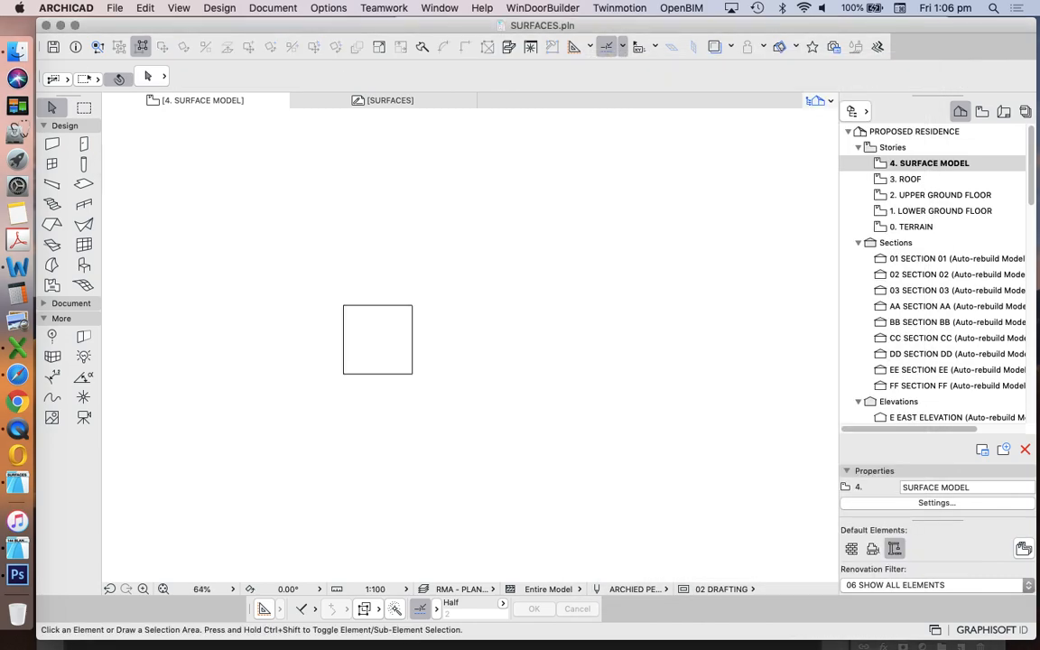
{"action": "left_click", "coordinate": [52, 144]}
{"action": "left_click", "coordinate": [148, 75]}
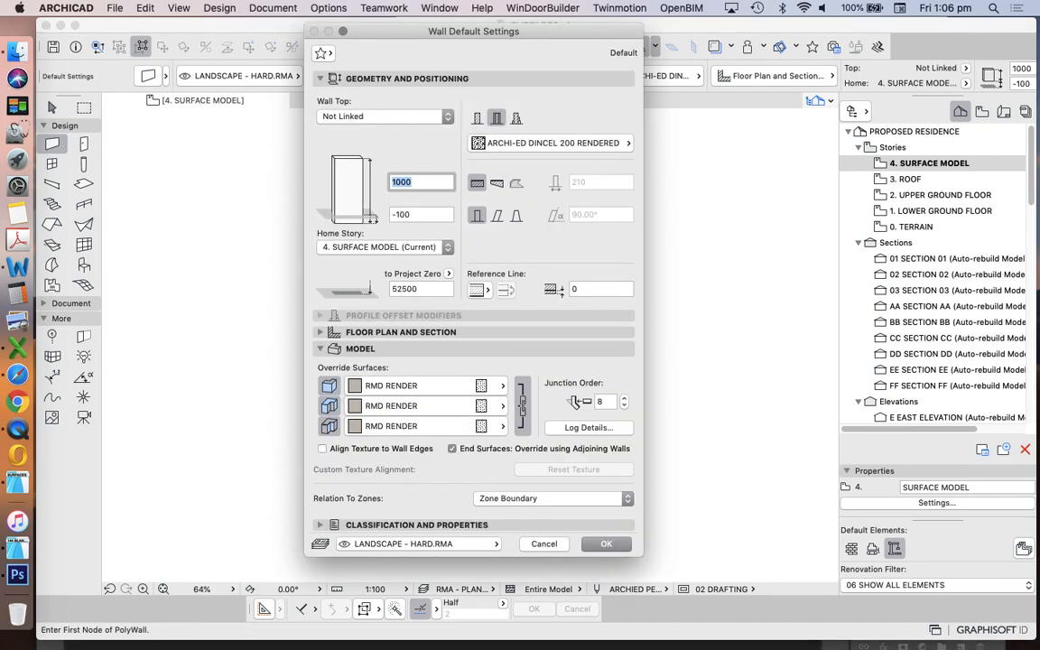
{"action": "key", "text": "Tab"}
{"action": "type", "text": "0"}
{"action": "key", "text": "shift+Tab"}
{"action": "type", "text": "300"}
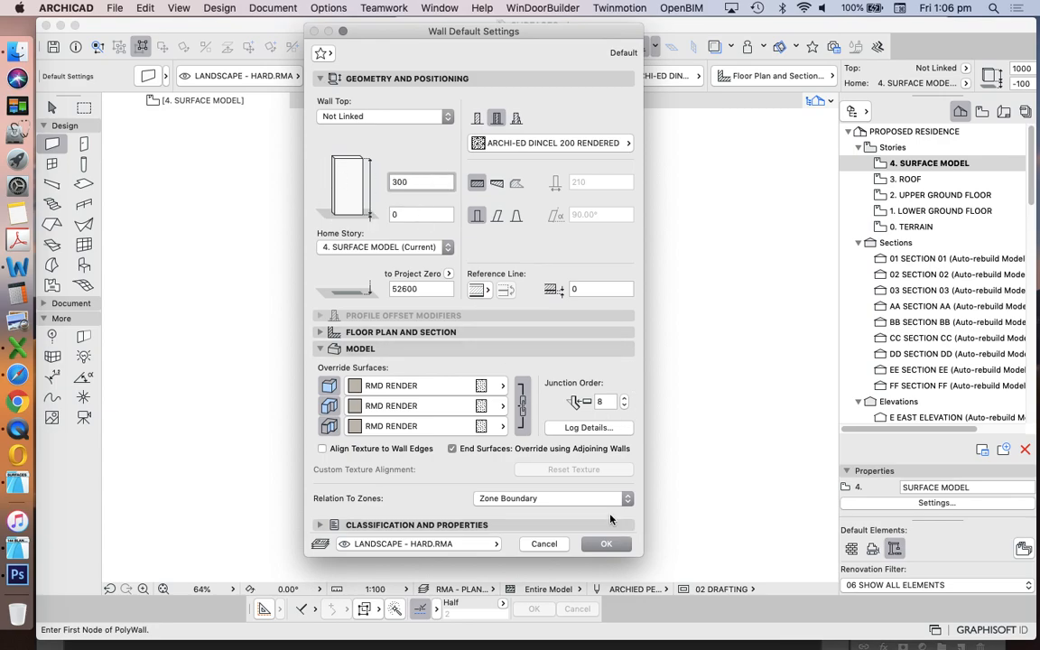
{"action": "left_click", "coordinate": [477, 119]}
{"action": "left_click", "coordinate": [517, 183]}
{"action": "type", "text": "10"}
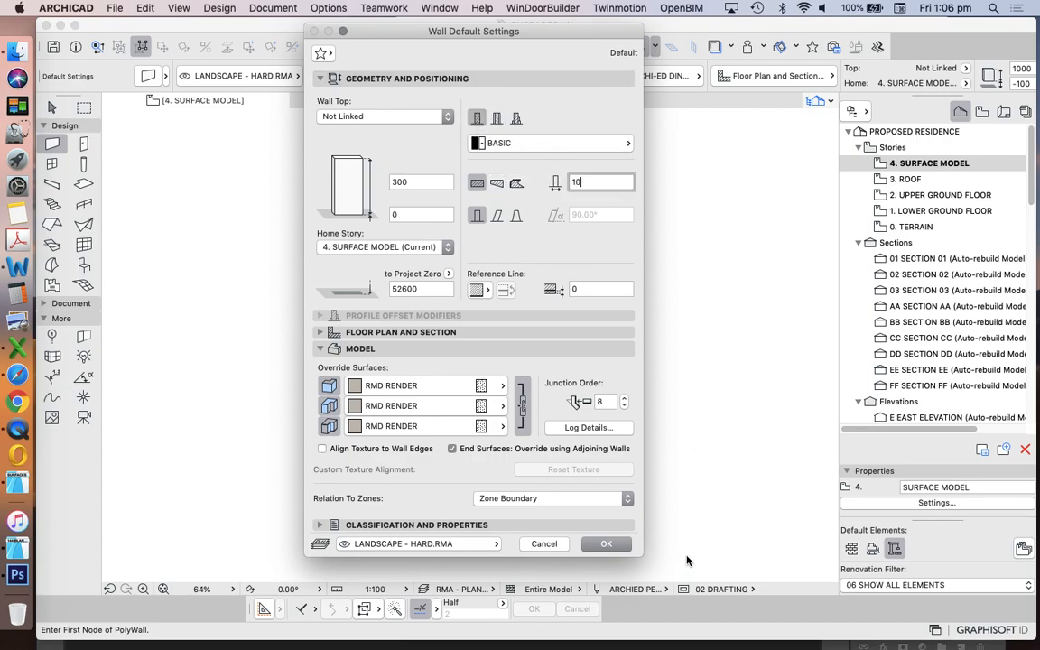
- Override all surfaces of the default wall with Metal - Bronze screen and accept the wall settings
{"action": "left_click", "coordinate": [415, 406]}
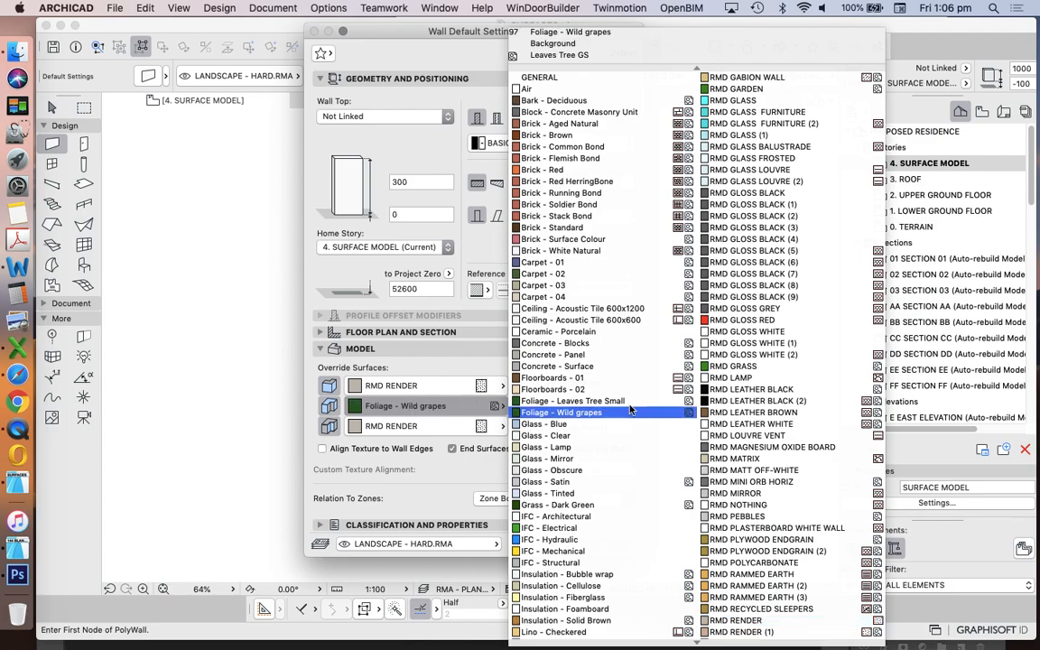
{"action": "scroll", "coordinate": [650, 370], "scroll_direction": "down", "scroll_amount": 5}
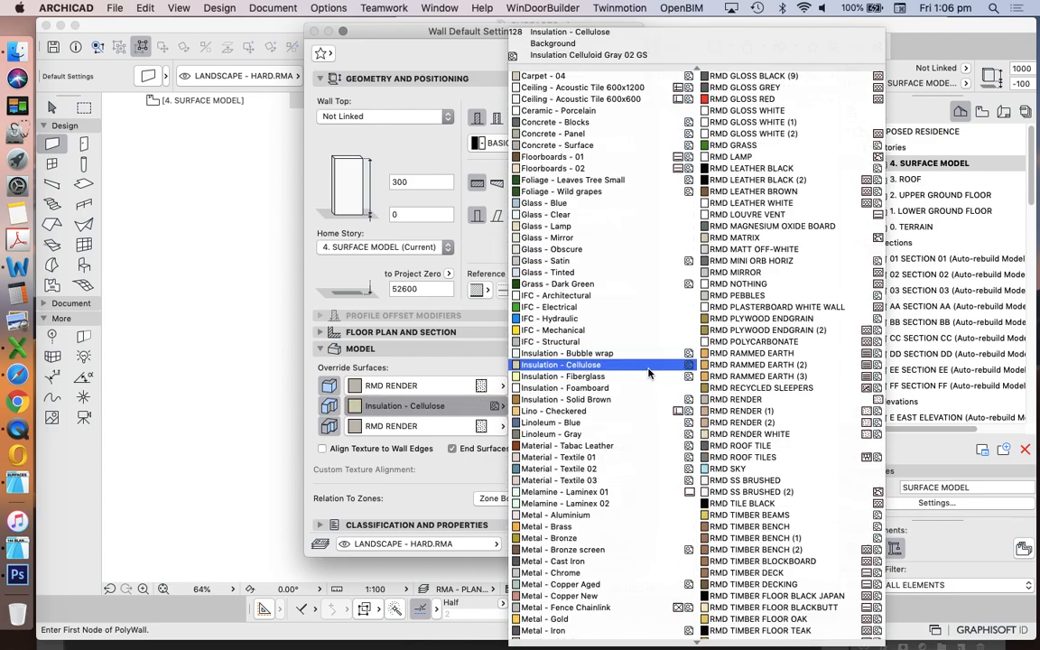
{"action": "scroll", "coordinate": [631, 361], "scroll_direction": "down", "scroll_amount": 1}
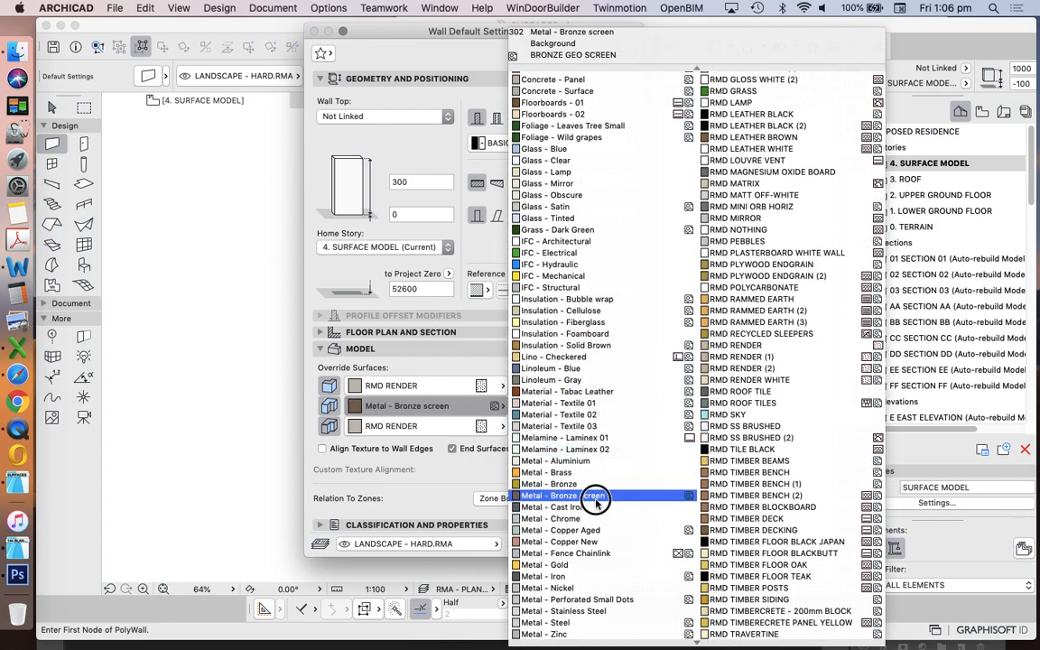
{"action": "left_click", "coordinate": [577, 514]}
{"action": "left_click", "coordinate": [522, 399]}
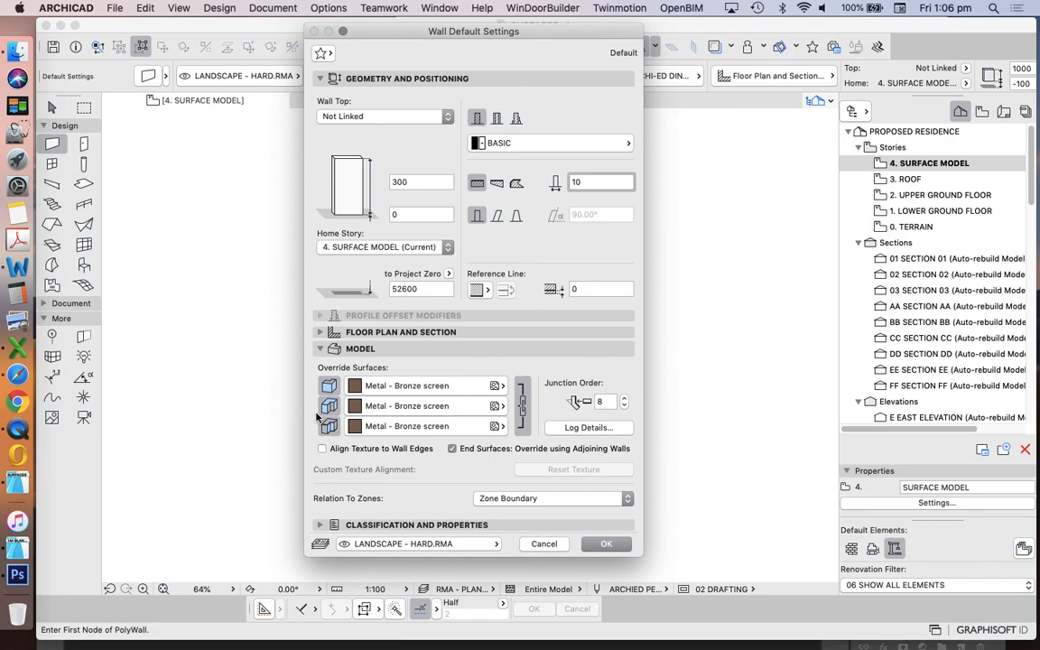
{"action": "left_click", "coordinate": [606, 543]}
{"action": "scroll", "coordinate": [352, 337], "scroll_direction": "up", "scroll_amount": 5}
{"action": "left_click", "coordinate": [328, 439]}
{"action": "scroll", "coordinate": [328, 237], "scroll_direction": "up", "scroll_amount": 5}
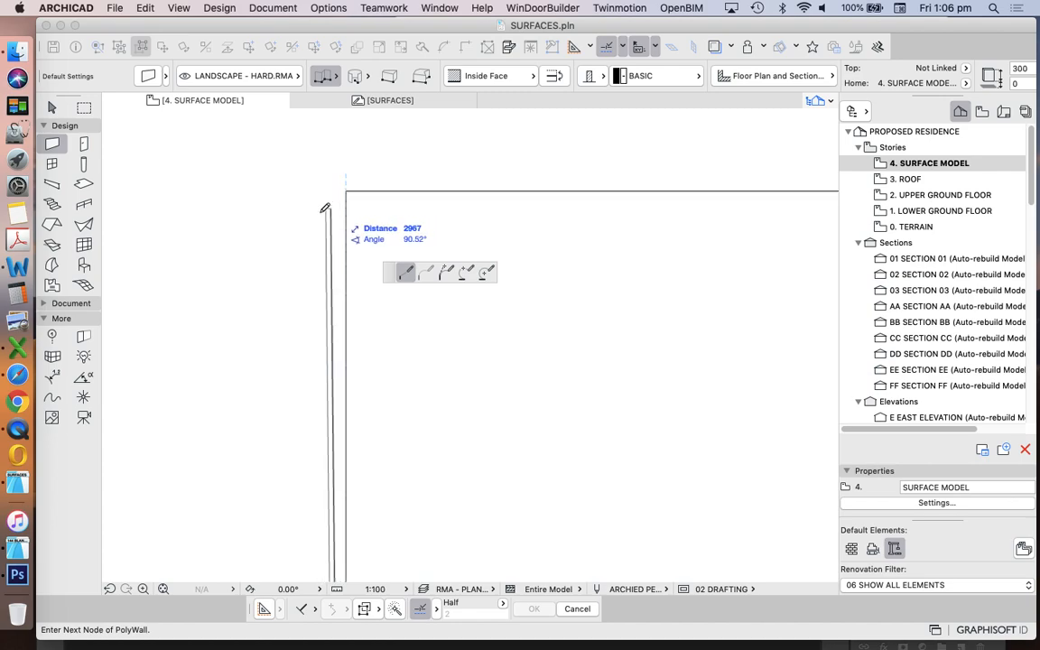
{"action": "key", "text": "Escape"}
{"action": "scroll", "coordinate": [522, 215], "scroll_direction": "down", "scroll_amount": 3}
{"action": "scroll", "coordinate": [577, 215], "scroll_direction": "up", "scroll_amount": 3}
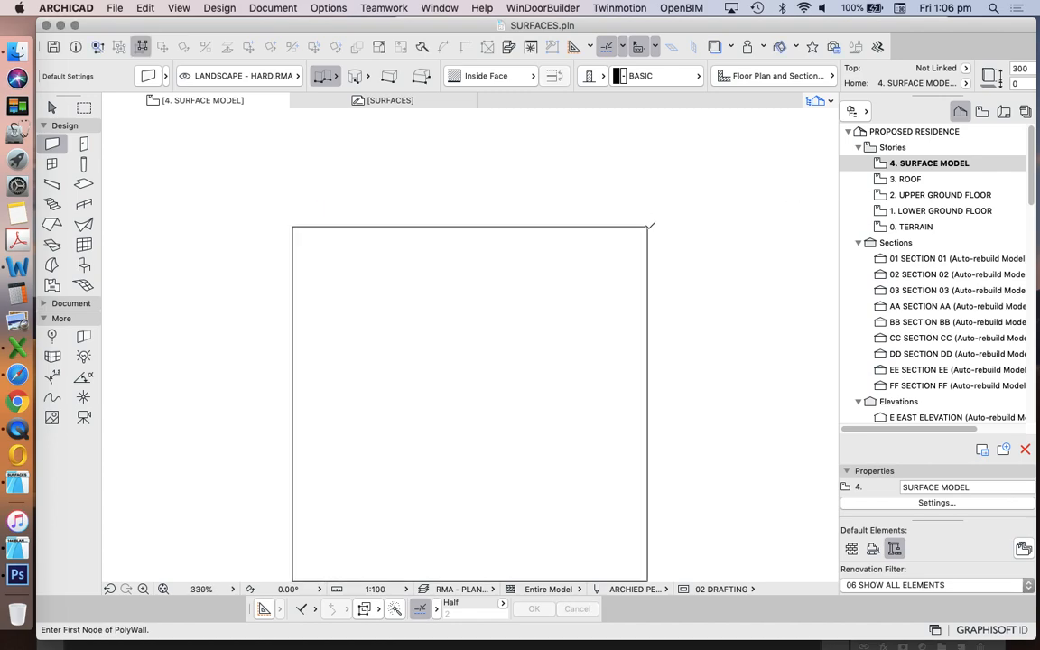
- Draw a chained wall along the slab's top and left edges in plan, from the upper-right corner to the lower-left corner
{"action": "left_click", "coordinate": [646, 226]}
{"action": "left_click", "coordinate": [298, 226]}
{"action": "scroll", "coordinate": [296, 237], "scroll_direction": "down", "scroll_amount": 4}
{"action": "double_click", "coordinate": [293, 355]}
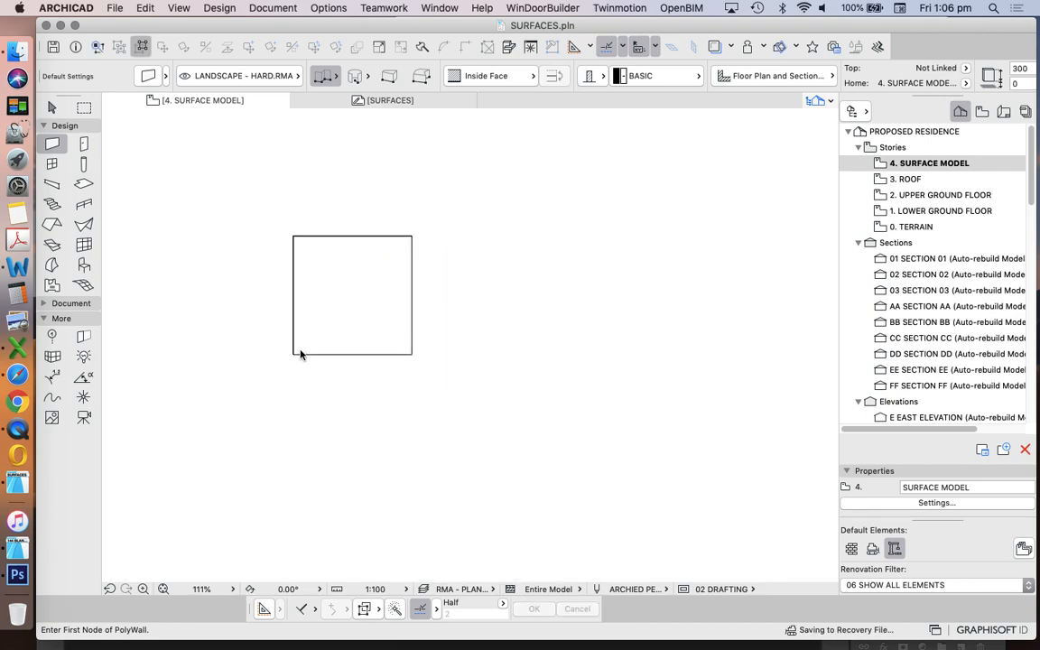
- Turn off Suspend Groups so that the two new walls are selected together as a group
{"action": "key", "text": "Escape"}
{"action": "left_click", "coordinate": [411, 236]}
{"action": "scroll", "coordinate": [403, 238], "scroll_direction": "down", "scroll_amount": 2}
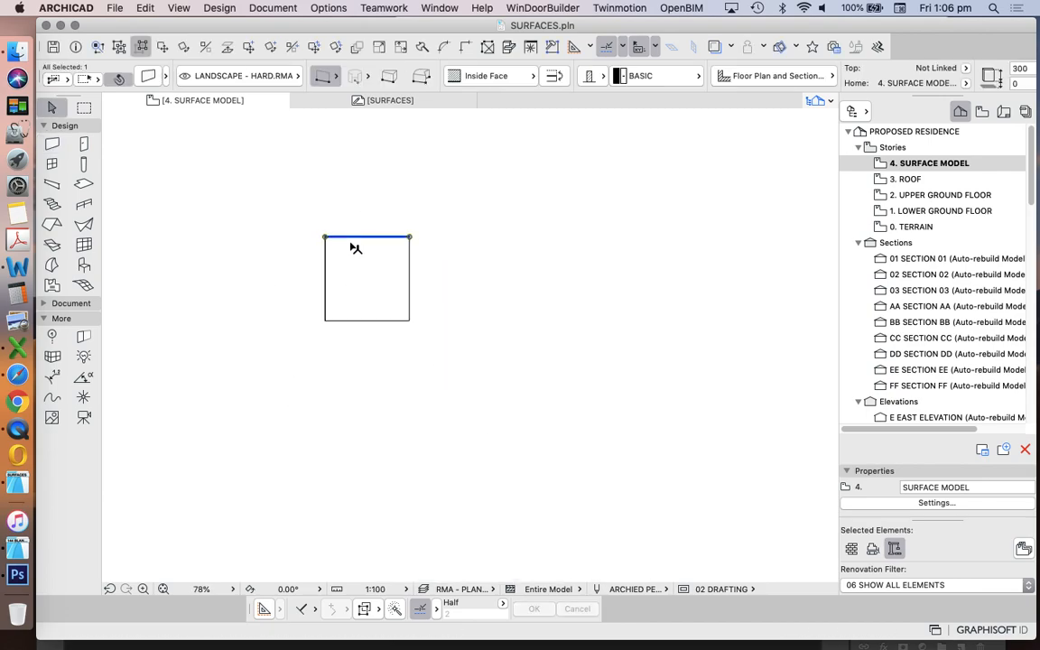
{"action": "left_click", "coordinate": [142, 47]}
{"action": "scroll", "coordinate": [409, 236], "scroll_direction": "down", "scroll_amount": 3}
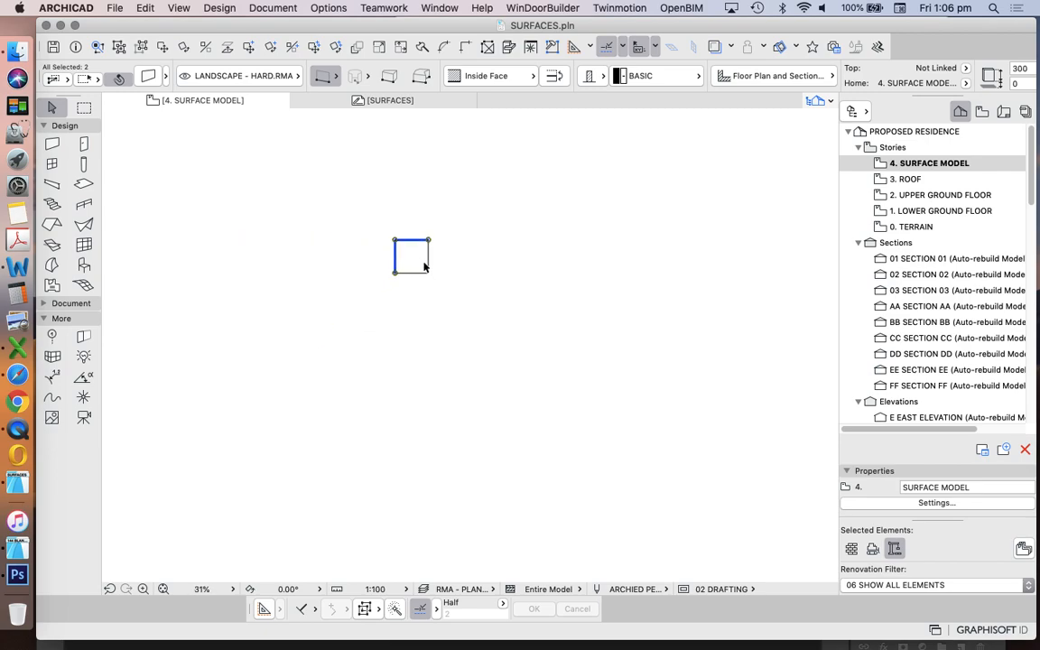
- Select the slab and both walls, show only that selection in 3D and fit it in the window
{"action": "key", "text": "Escape"}
{"action": "left_click_drag", "start_coordinate": [346, 207], "coordinate": [527, 360]}
{"action": "left_click", "coordinate": [527, 359]}
{"action": "right_click", "coordinate": [525, 215]}
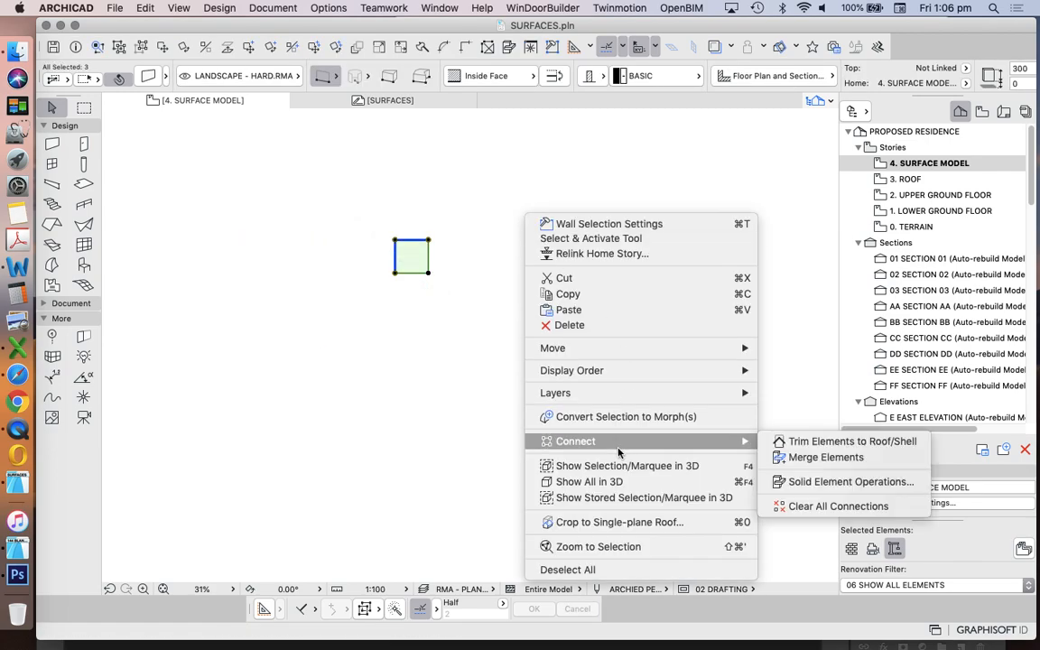
{"action": "left_click", "coordinate": [623, 464]}
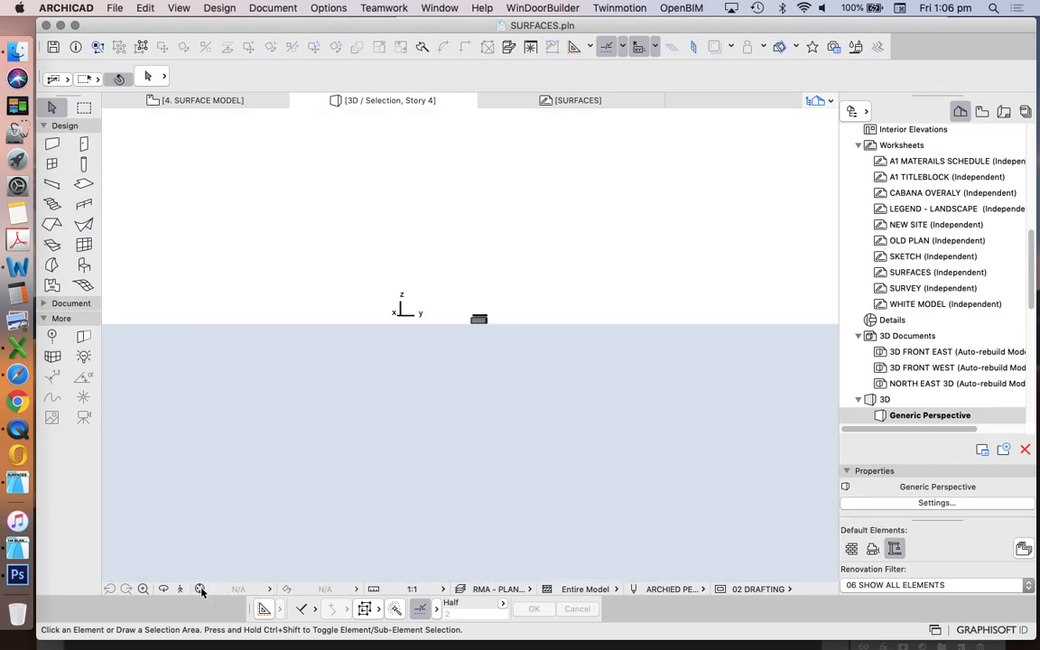
{"action": "left_click", "coordinate": [201, 588]}
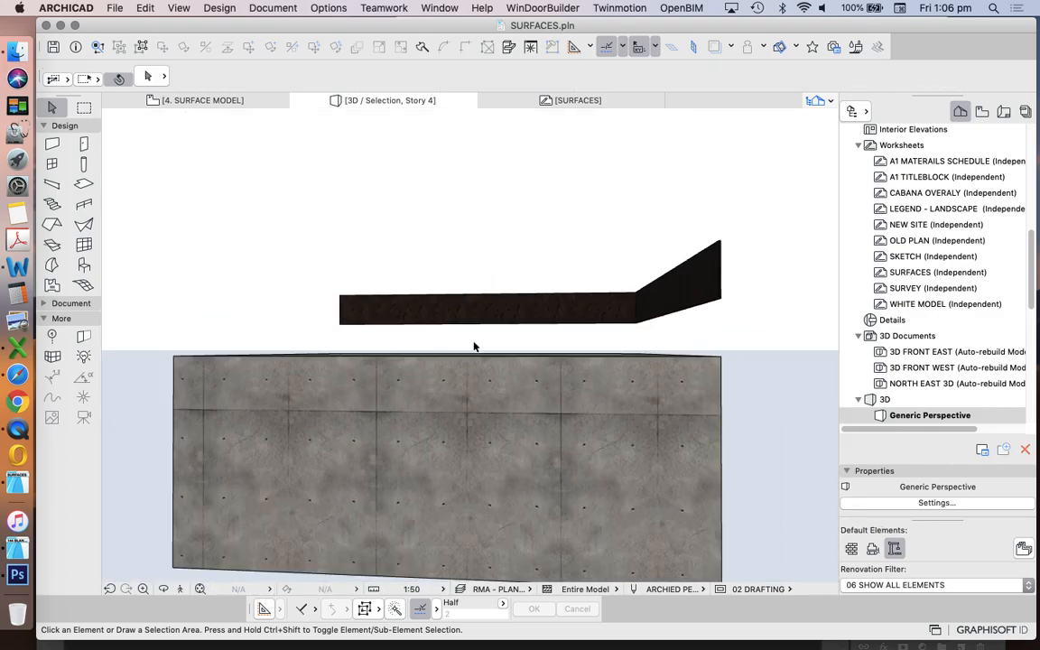
- Set the slab's reference plane to its top, its offset to the home story to 0 and its thickness to 200 mm
{"action": "left_click", "coordinate": [164, 588]}
{"action": "mouse_move", "coordinate": [478, 430]}
{"action": "left_mouse_down"}
{"action": "mouse_move", "coordinate": [436, 475]}
{"action": "mouse_move", "coordinate": [520, 480]}
{"action": "mouse_move", "coordinate": [478, 434]}
{"action": "left_mouse_up"}
{"action": "left_click", "coordinate": [426, 457]}
{"action": "left_click", "coordinate": [142, 71]}
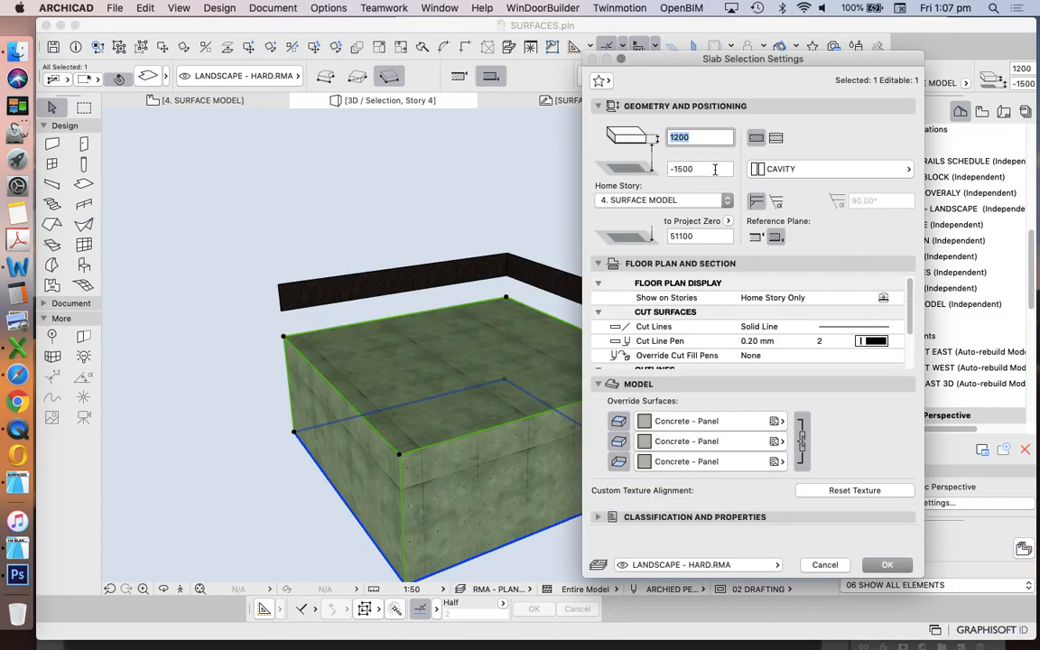
{"action": "left_click", "coordinate": [715, 169]}
{"action": "type", "text": "0"}
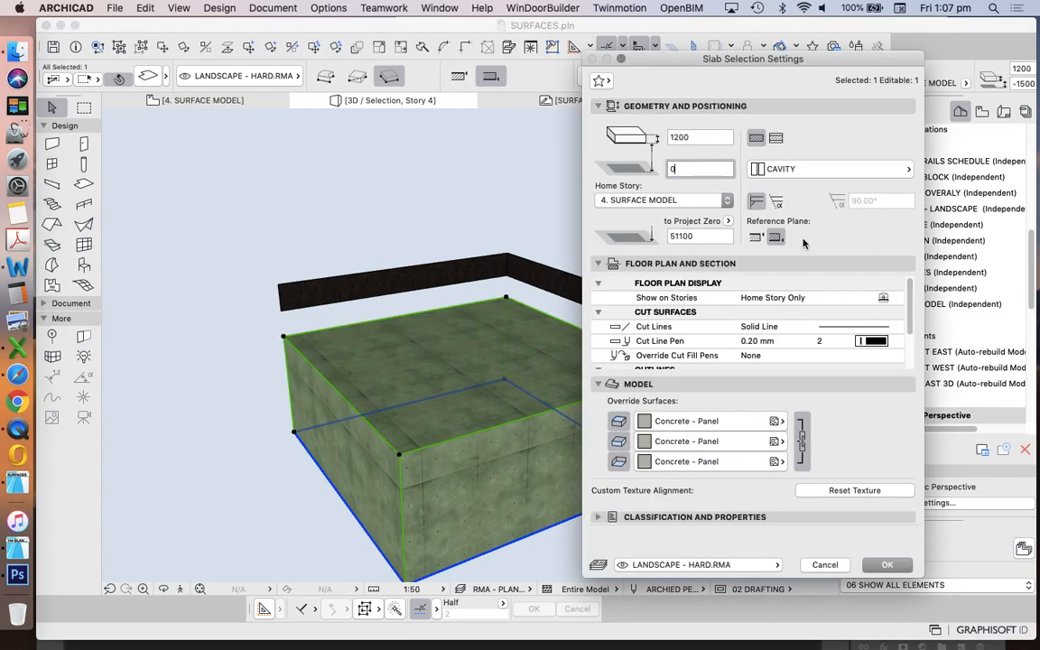
{"action": "left_click", "coordinate": [712, 137]}
{"action": "double_click", "coordinate": [712, 137]}
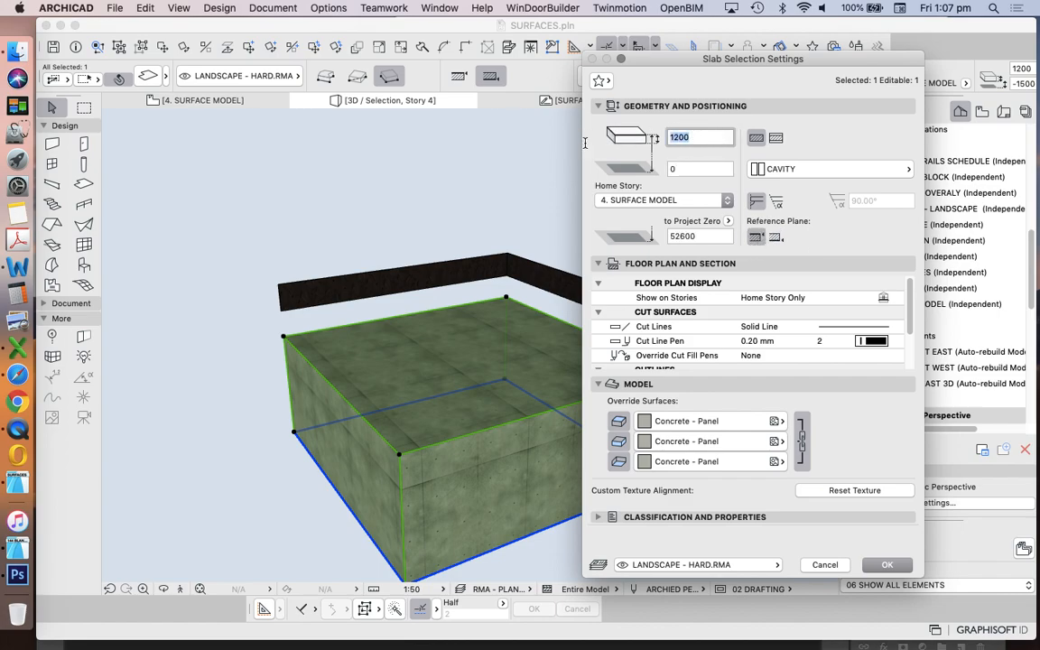
{"action": "key", "text": "Return"}
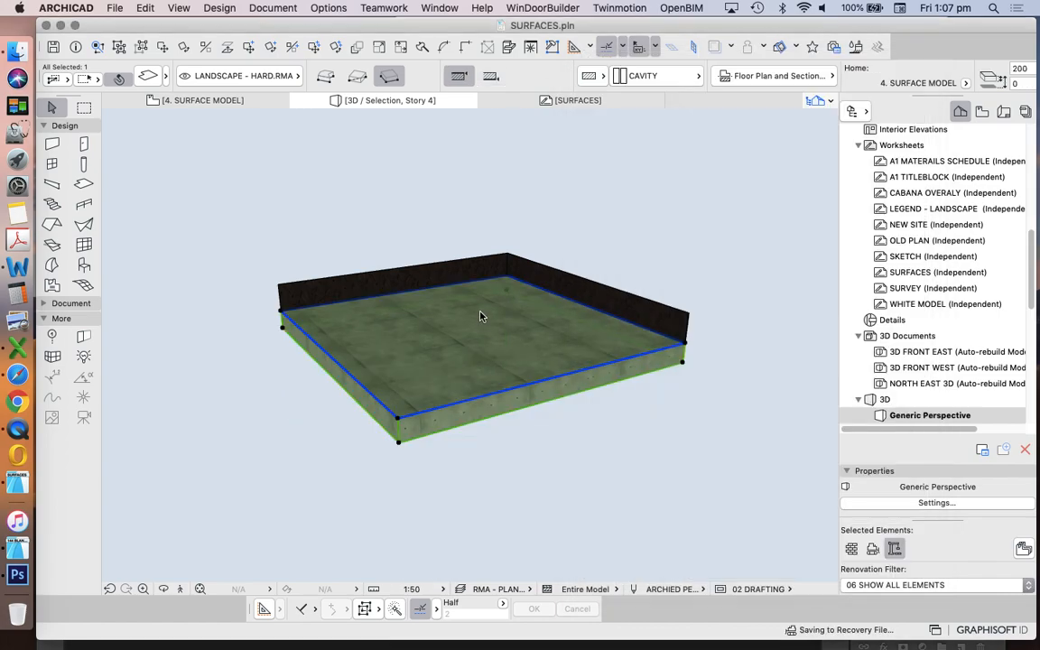
- Set the height of both bronze screen walls to 3000 mm and deselect them
{"action": "left_click", "coordinate": [507, 256]}
{"action": "key", "text": "super+t"}
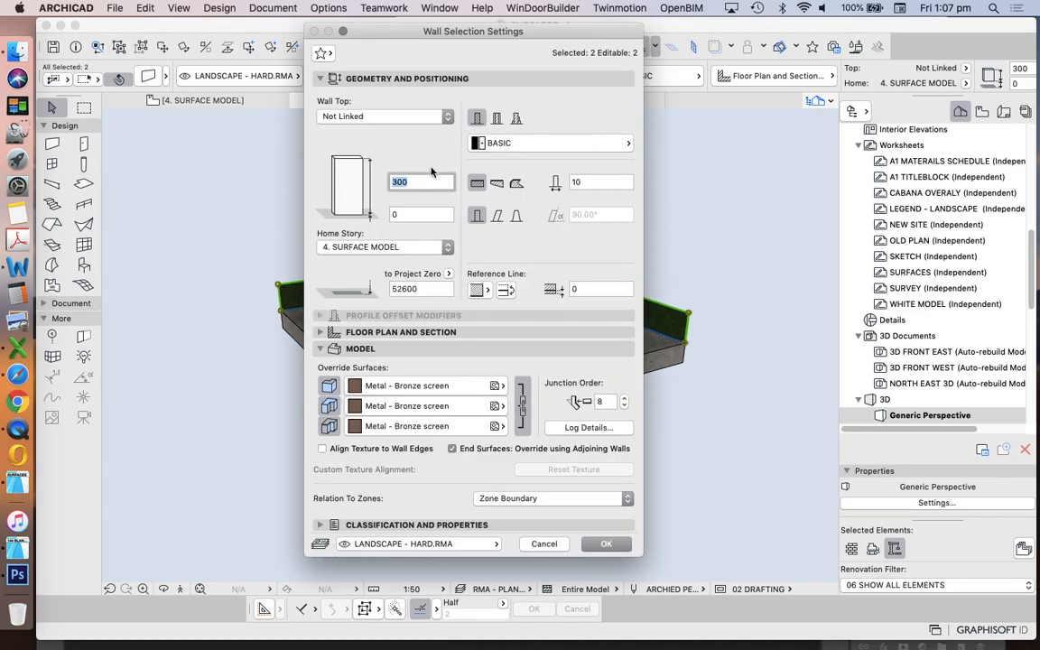
{"action": "left_click", "coordinate": [434, 180]}
{"action": "type", "text": "0"}
{"action": "key", "text": "Return"}
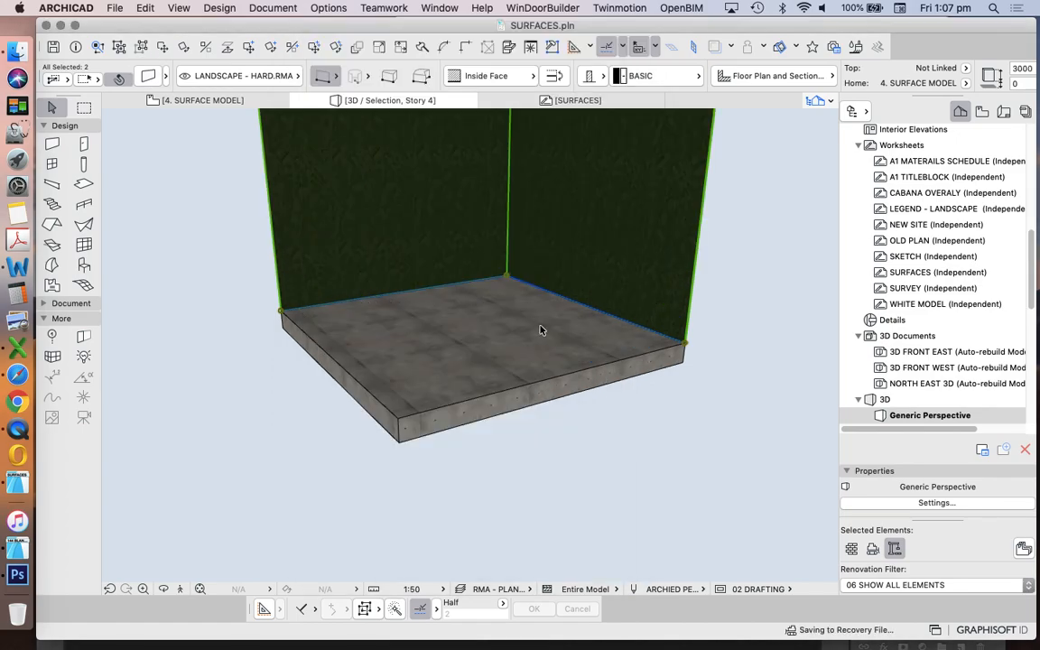
{"action": "left_click", "coordinate": [600, 405]}
{"action": "scroll", "coordinate": [621, 274], "scroll_direction": "up", "scroll_amount": 2}
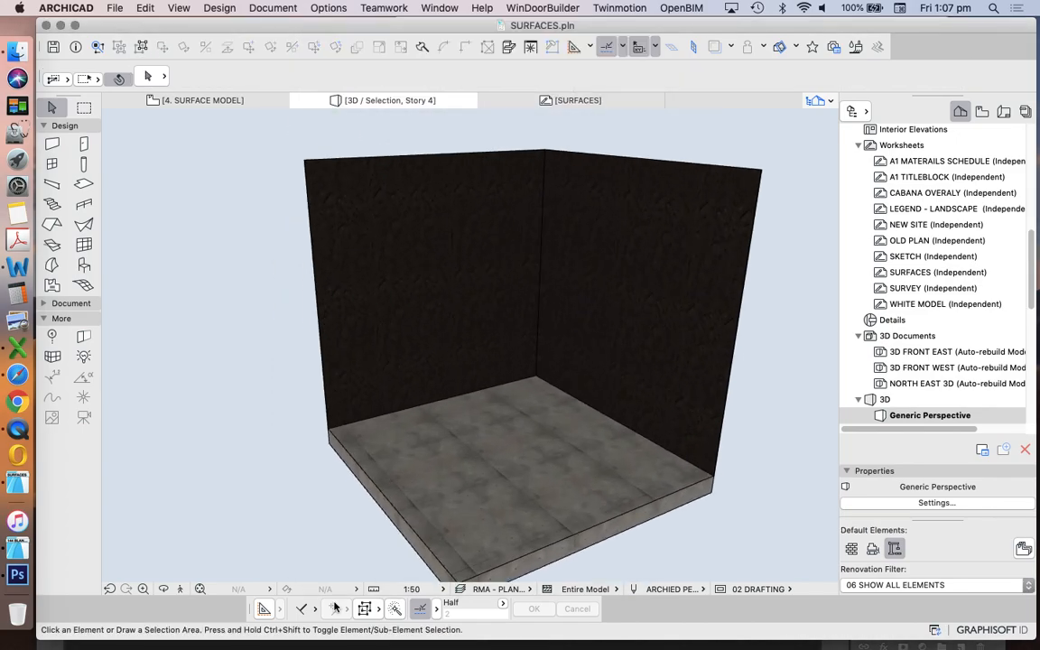
{"action": "key", "text": "super+a"}
{"action": "key", "text": "super+d"}
{"action": "left_click", "coordinate": [347, 421]}
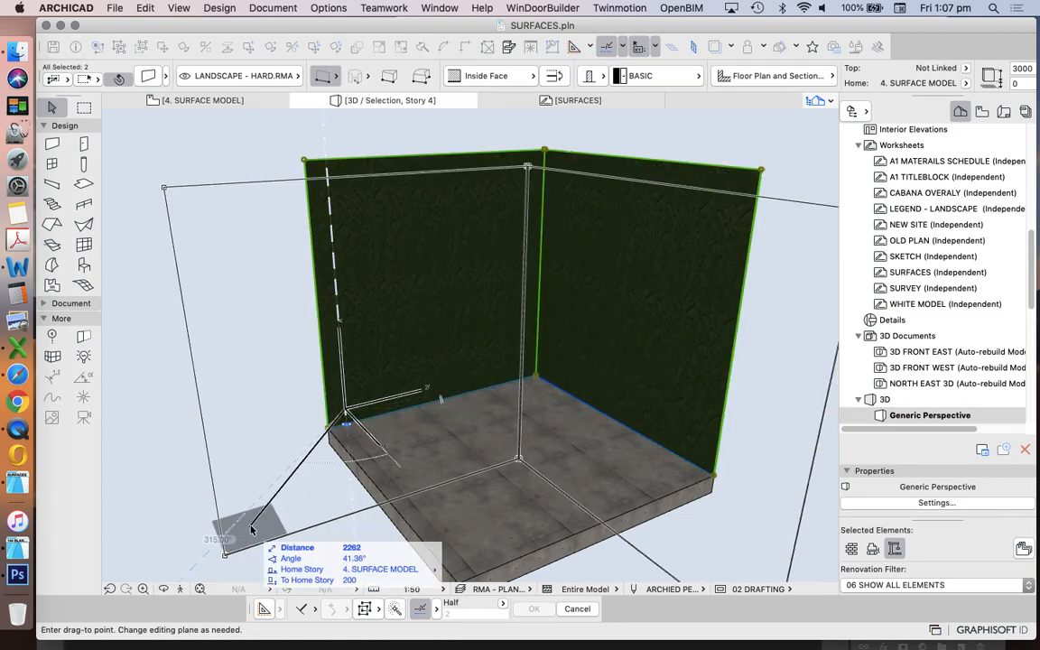
{"action": "key", "text": "Escape"}
{"action": "key", "text": "Escape"}
- Examine the Metal - Bronze screen texture on both walls in 3D, from close up and from different angles
{"action": "left_click", "coordinate": [164, 588]}
{"action": "left_click_drag", "start_coordinate": [445, 355], "coordinate": [507, 365]}
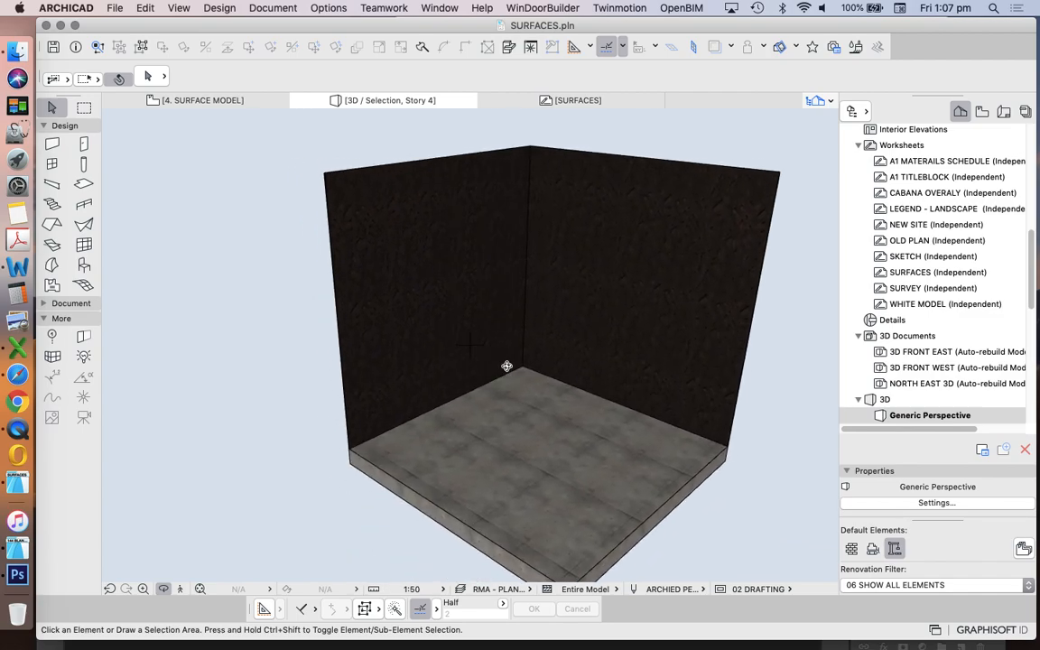
{"action": "scroll", "coordinate": [710, 265], "scroll_direction": "up", "scroll_amount": 5}
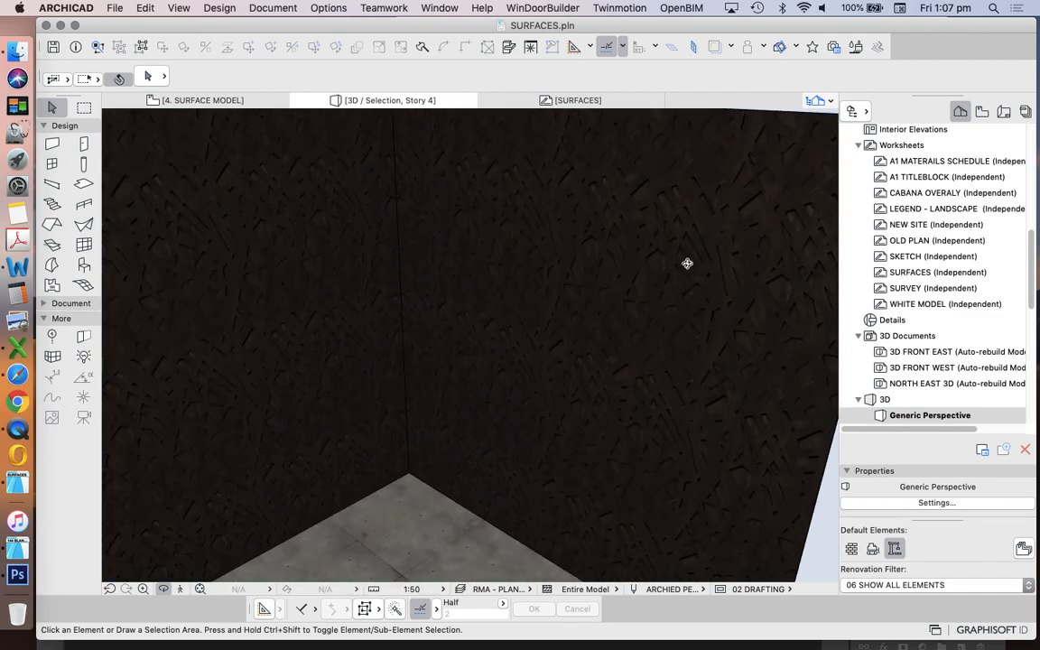
{"action": "scroll", "coordinate": [679, 298], "scroll_direction": "up", "scroll_amount": 6}
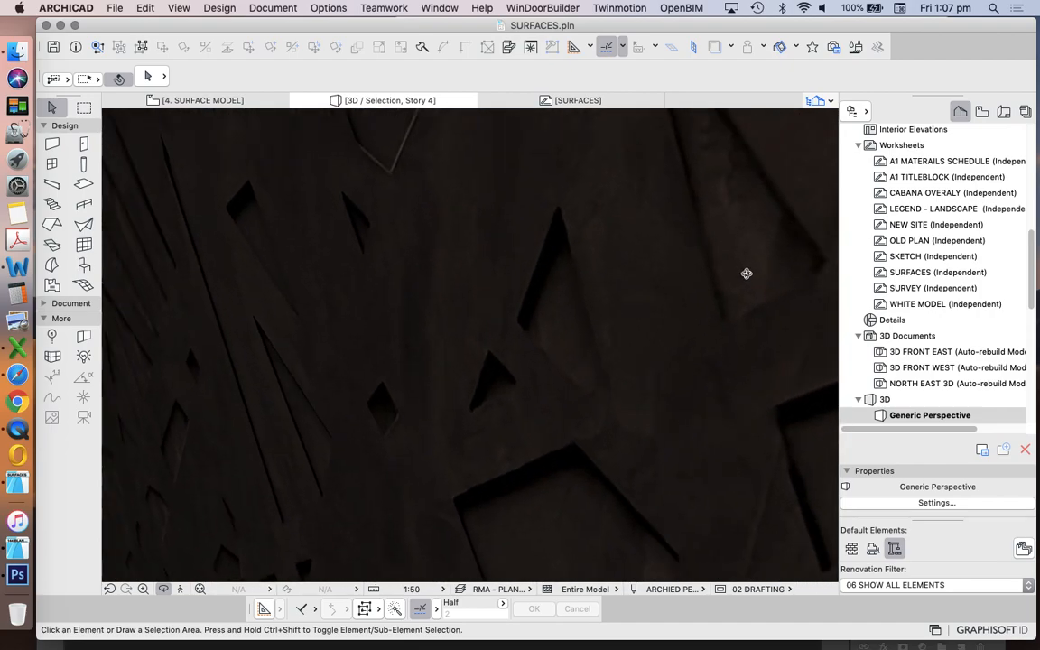
{"action": "scroll", "coordinate": [740, 307], "scroll_direction": "down", "scroll_amount": 8}
{"action": "scroll", "coordinate": [727, 308], "scroll_direction": "up", "scroll_amount": 3}
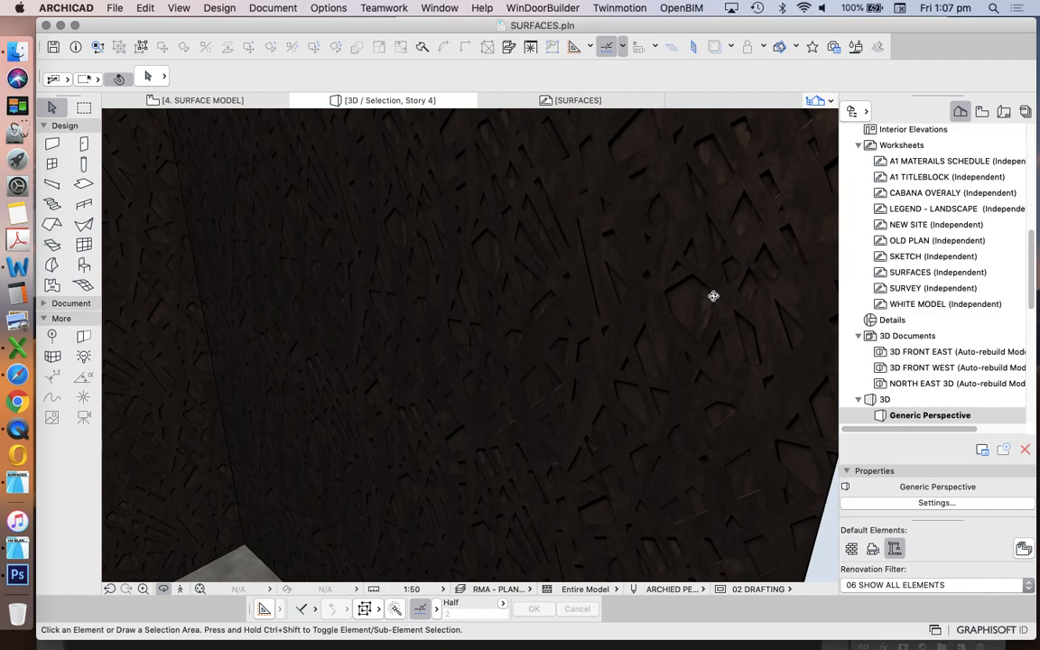
{"action": "scroll", "coordinate": [711, 295], "scroll_direction": "down", "scroll_amount": 1}
{"action": "scroll", "coordinate": [671, 281], "scroll_direction": "up", "scroll_amount": 3}
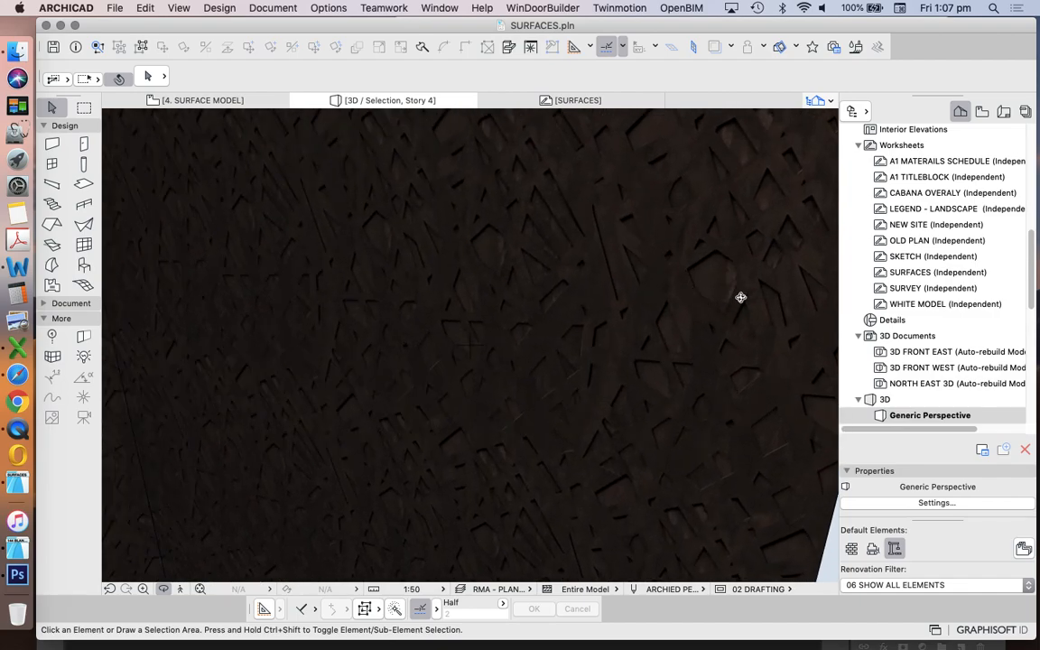
{"action": "scroll", "coordinate": [684, 262], "scroll_direction": "down", "scroll_amount": 3}
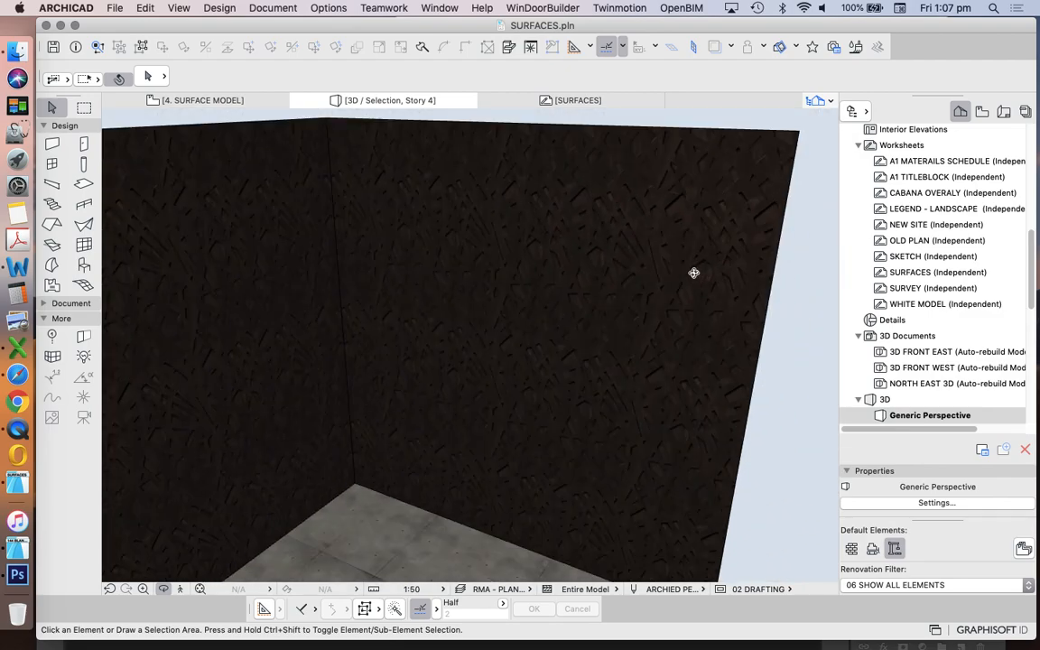
{"action": "scroll", "coordinate": [703, 255], "scroll_direction": "down", "scroll_amount": 3}
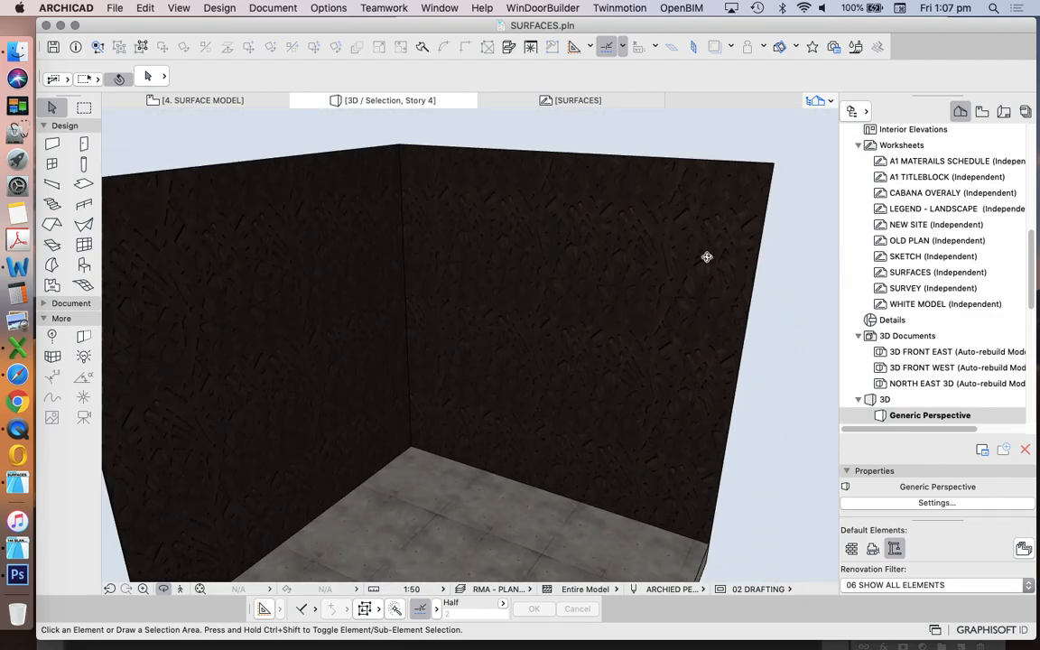
{"action": "left_click_drag", "start_coordinate": [527, 289], "coordinate": [461, 289]}
{"action": "scroll", "coordinate": [582, 266], "scroll_direction": "up", "scroll_amount": 1}
{"action": "scroll", "coordinate": [583, 267], "scroll_direction": "up", "scroll_amount": 5}
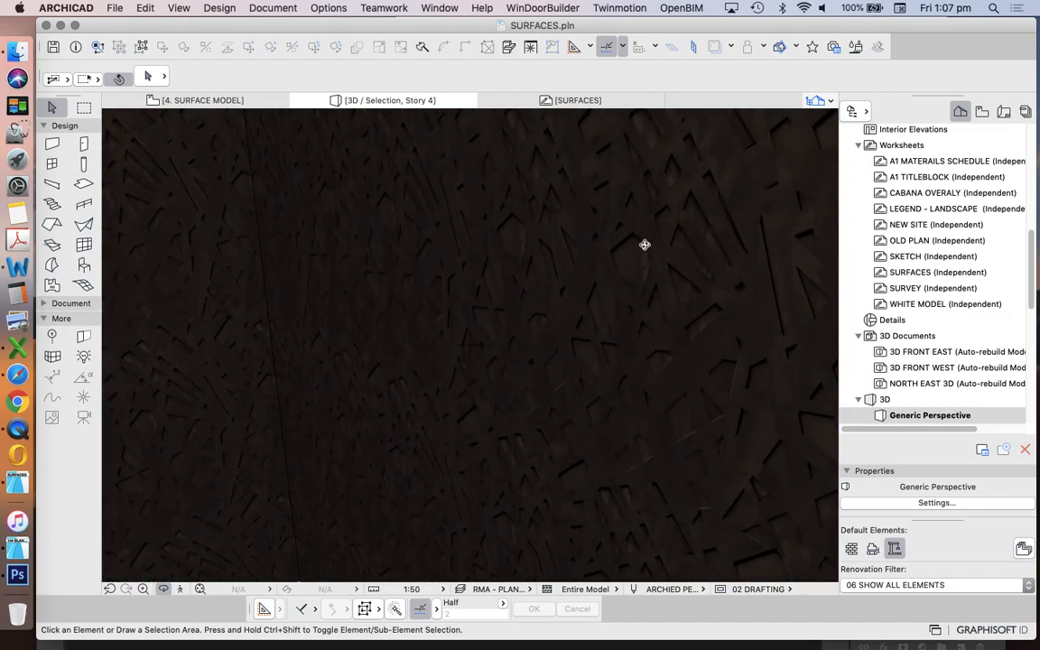
{"action": "scroll", "coordinate": [659, 242], "scroll_direction": "down", "scroll_amount": 4}
{"action": "scroll", "coordinate": [212, 225], "scroll_direction": "up", "scroll_amount": 3}
{"action": "scroll", "coordinate": [230, 248], "scroll_direction": "down", "scroll_amount": 2}
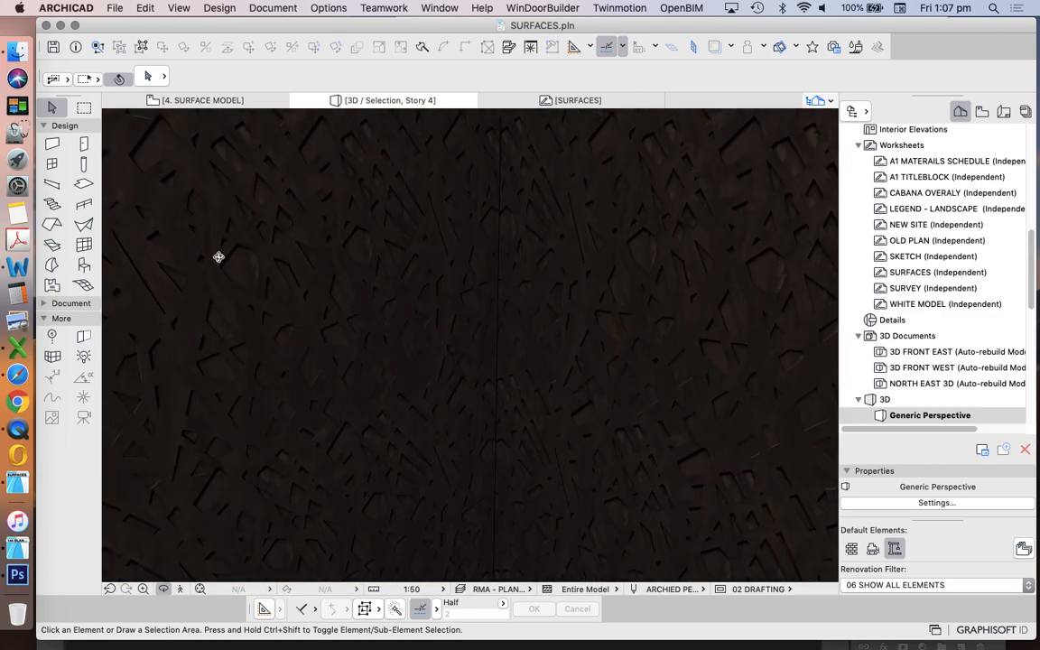
{"action": "scroll", "coordinate": [490, 195], "scroll_direction": "down", "scroll_amount": 6}
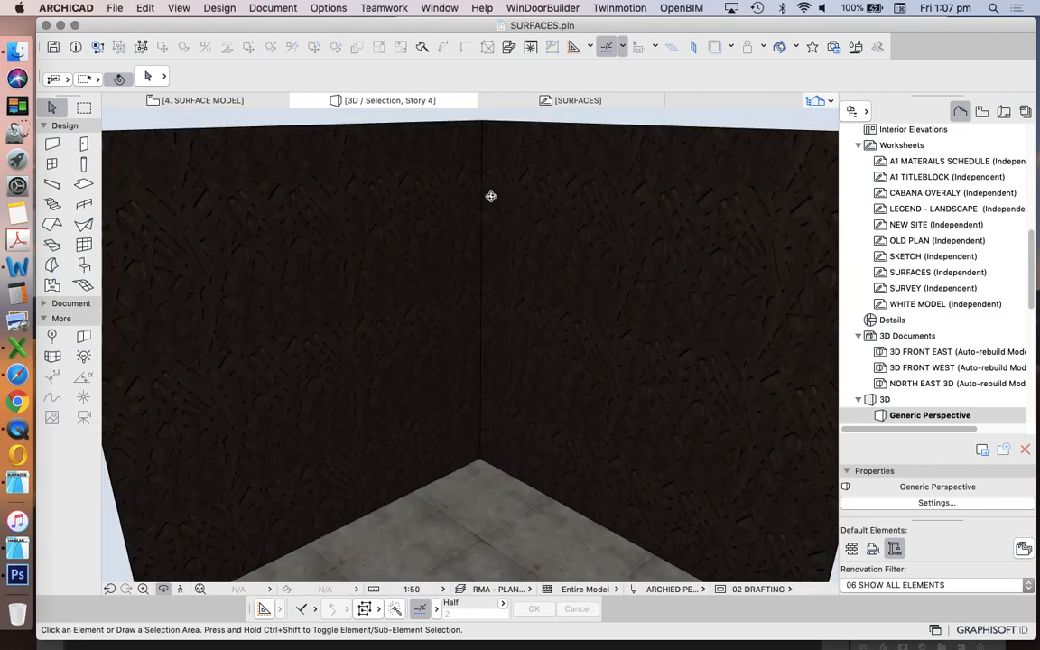
{"action": "scroll", "coordinate": [460, 194], "scroll_direction": "up", "scroll_amount": 2}
{"action": "scroll", "coordinate": [483, 184], "scroll_direction": "down", "scroll_amount": 1}
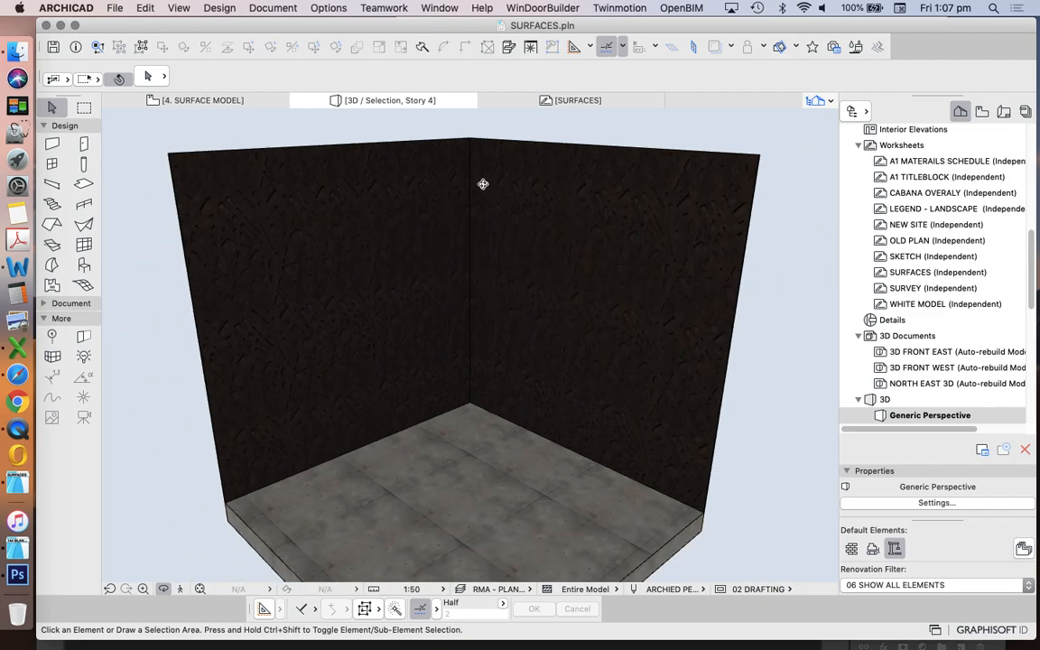
{"action": "scroll", "coordinate": [407, 249], "scroll_direction": "down", "scroll_amount": 2}
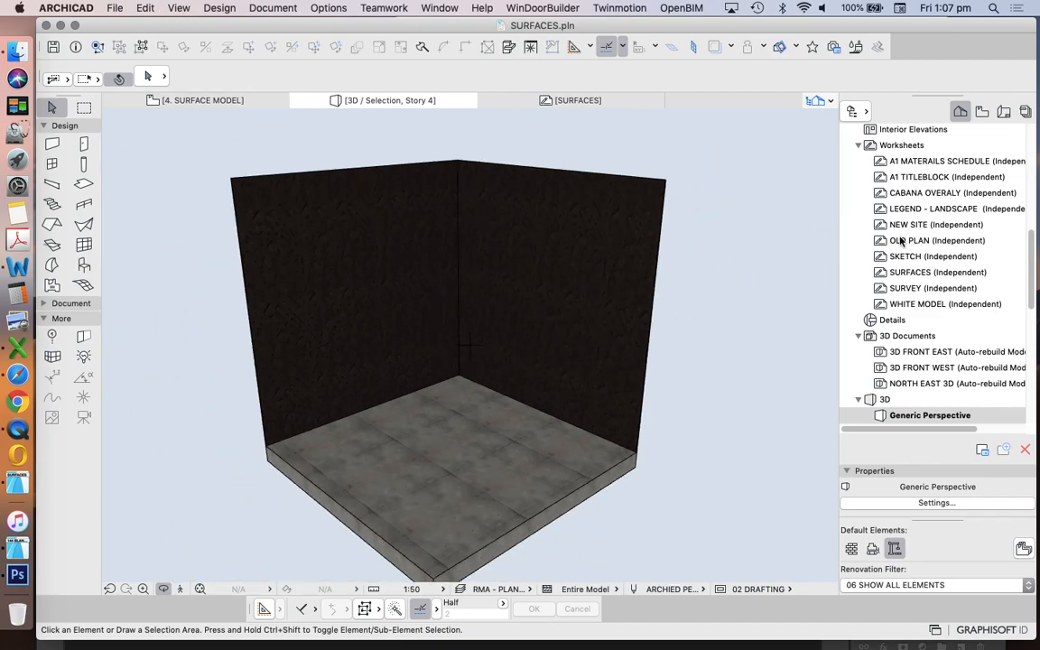
- Return to the 4. SURFACE MODEL floor plan, reselect the slab and both walls and show them in 3D again
{"action": "scroll", "coordinate": [902, 271], "scroll_direction": "up", "scroll_amount": 5}
{"action": "left_click", "coordinate": [927, 163]}
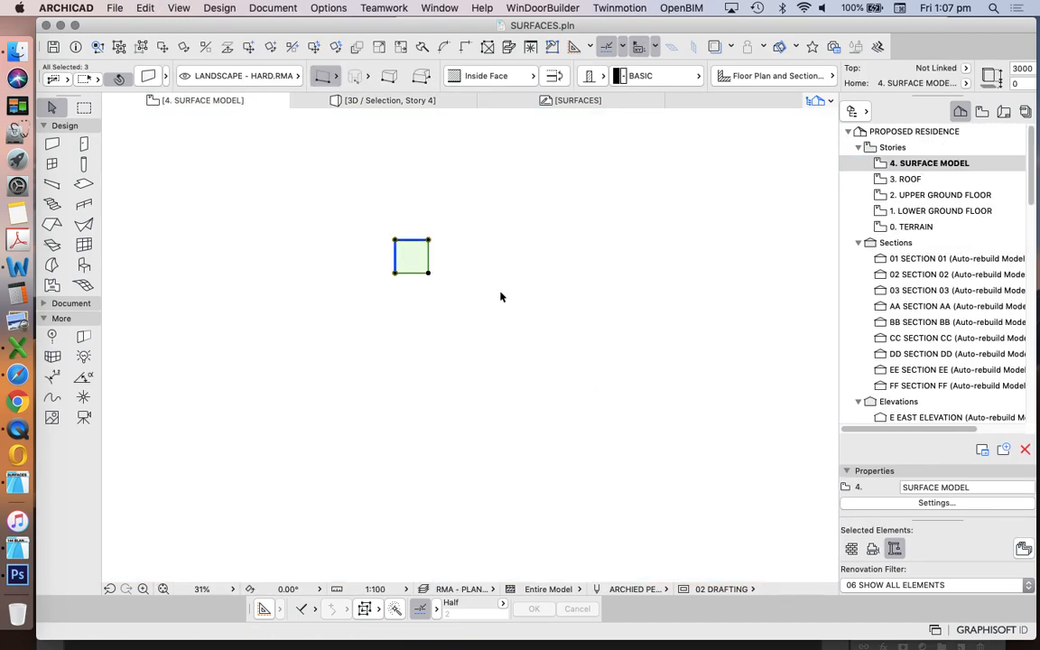
{"action": "scroll", "coordinate": [412, 227], "scroll_direction": "up", "scroll_amount": 7}
{"action": "left_click", "coordinate": [390, 243]}
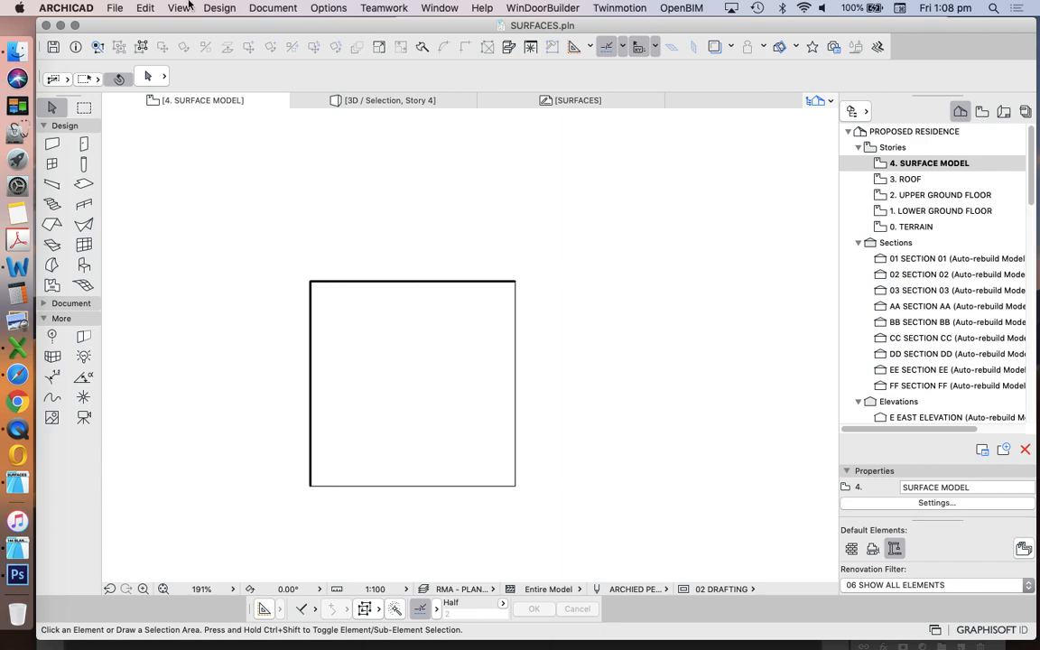
{"action": "scroll", "coordinate": [411, 246], "scroll_direction": "down", "scroll_amount": 3}
{"action": "scroll", "coordinate": [483, 376], "scroll_direction": "down", "scroll_amount": 2}
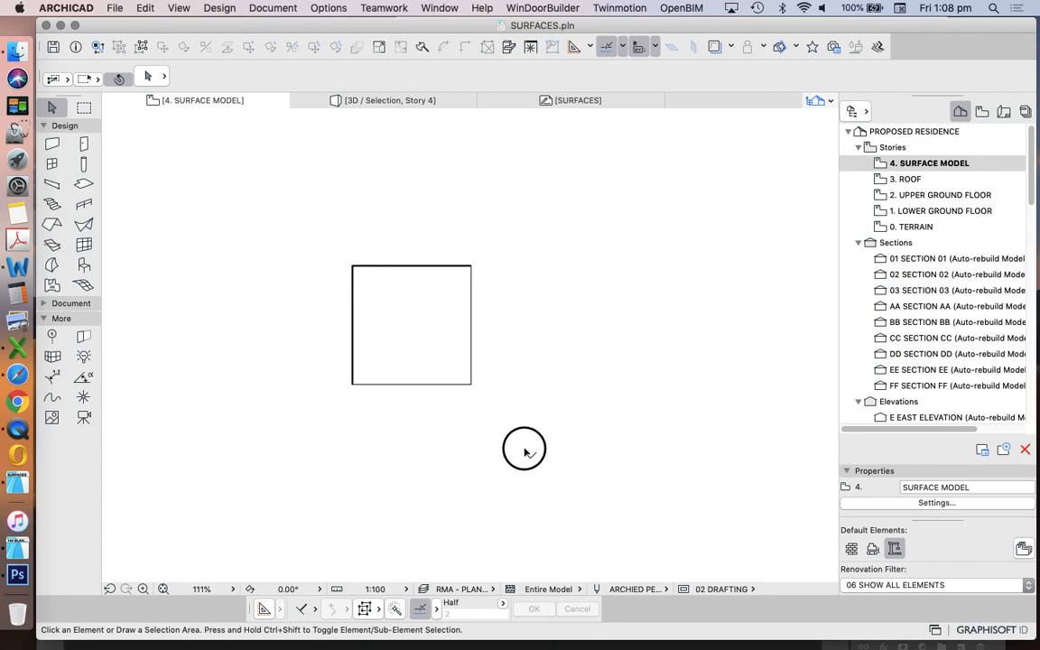
{"action": "left_click_drag", "start_coordinate": [530, 456], "coordinate": [271, 194]}
{"action": "right_click", "coordinate": [510, 194]}
{"action": "left_click", "coordinate": [636, 390]}
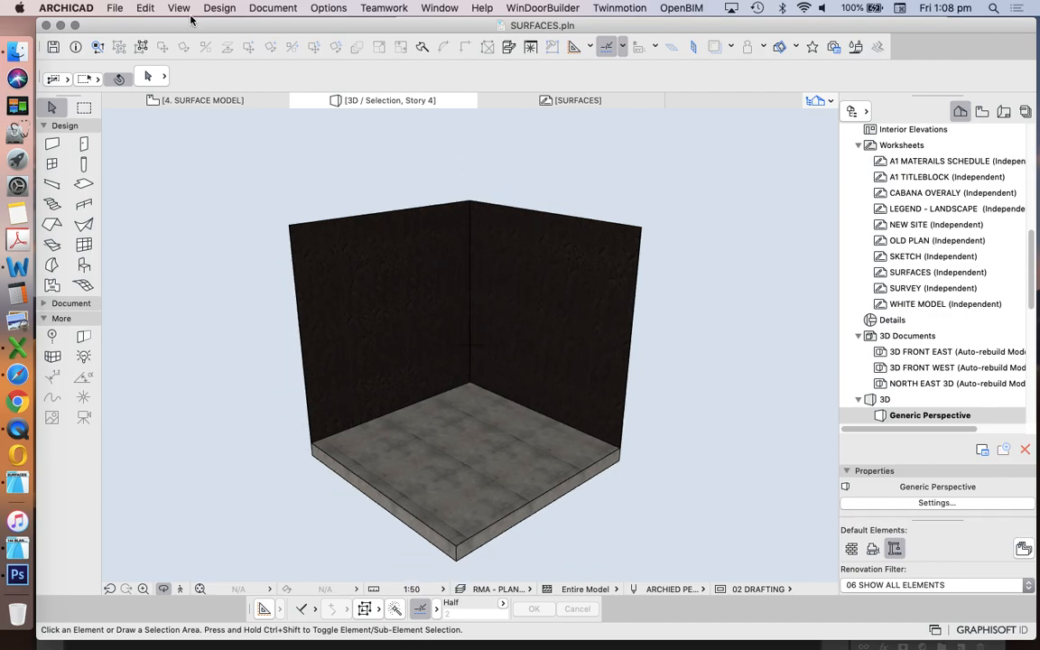
- Move the custom sun position in the Perspective Settings to an azimuth of about 279° and accept the settings
{"action": "left_click", "coordinate": [180, 9]}
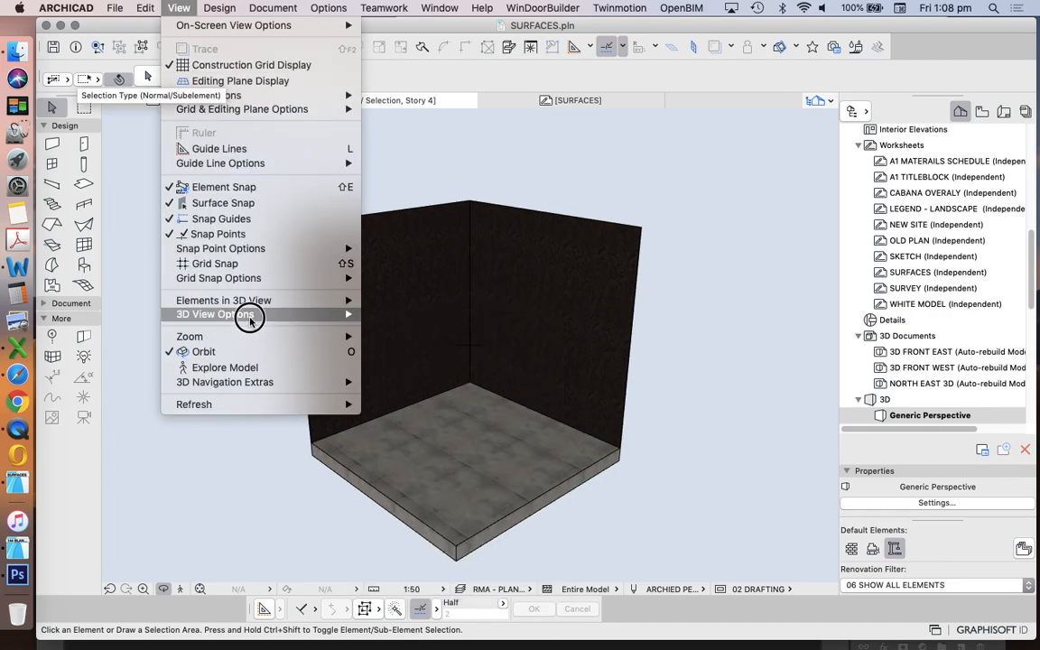
{"action": "mouse_move", "coordinate": [249, 316]}
{"action": "left_click", "coordinate": [390, 313]}
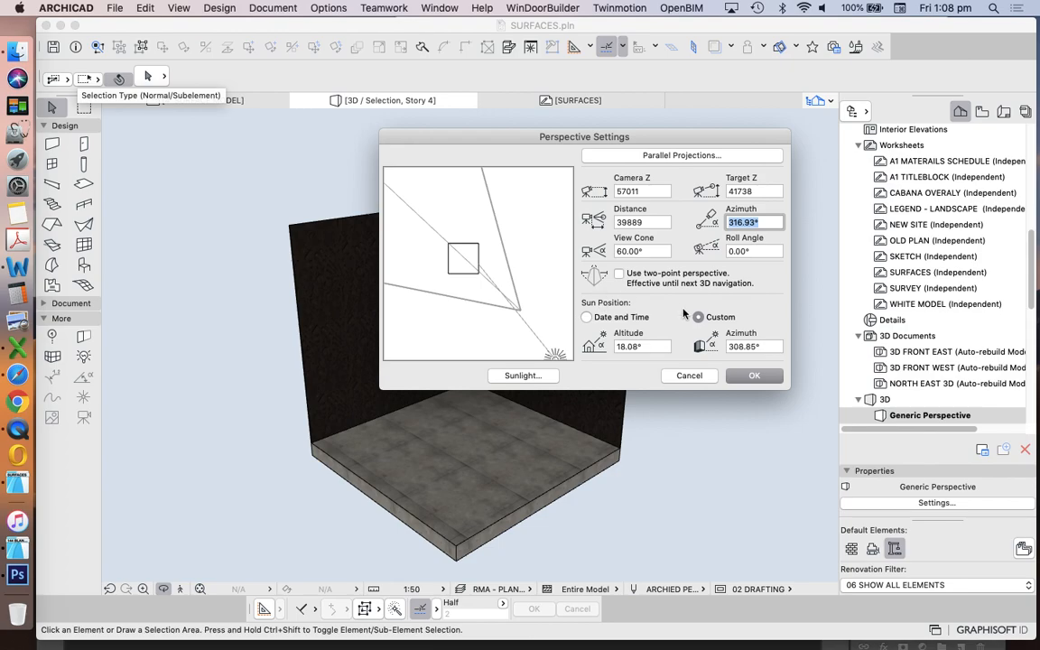
{"action": "left_click_drag", "start_coordinate": [554, 353], "coordinate": [487, 323]}
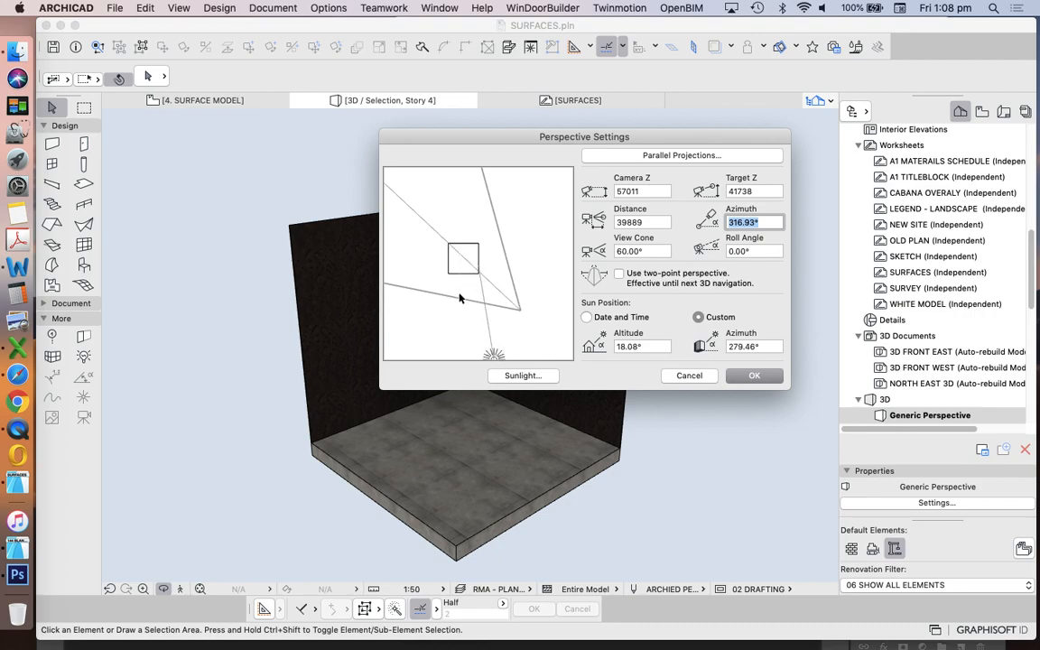
{"action": "left_click", "coordinate": [749, 375]}
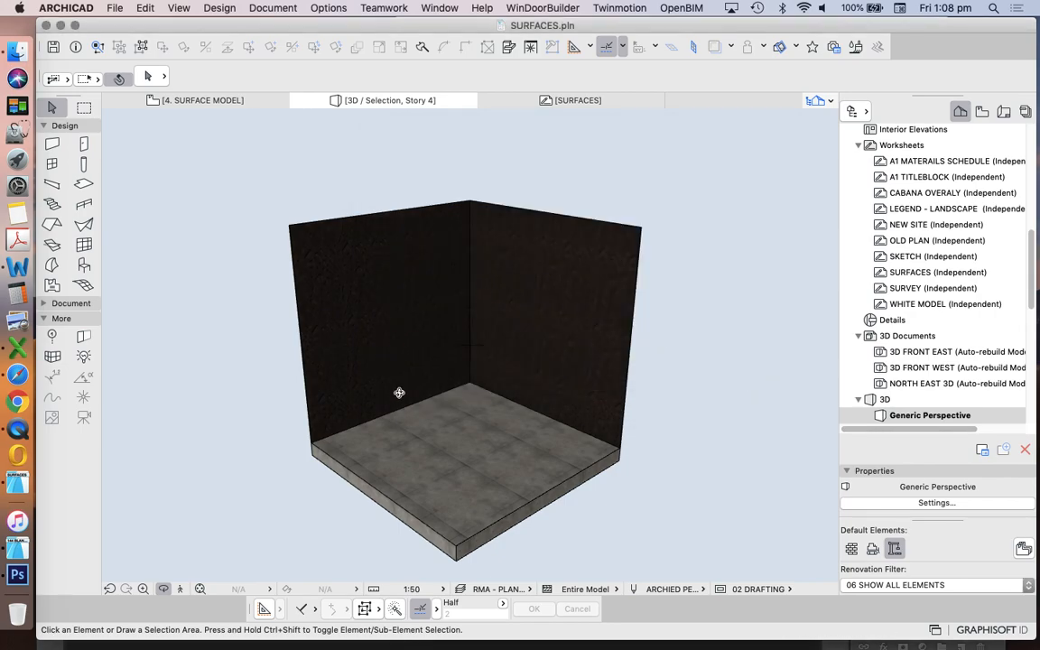
- Examine the bronze screen texture on both walls in 3D under the adjusted sun, from close up and from farther away
{"action": "left_click", "coordinate": [177, 8]}
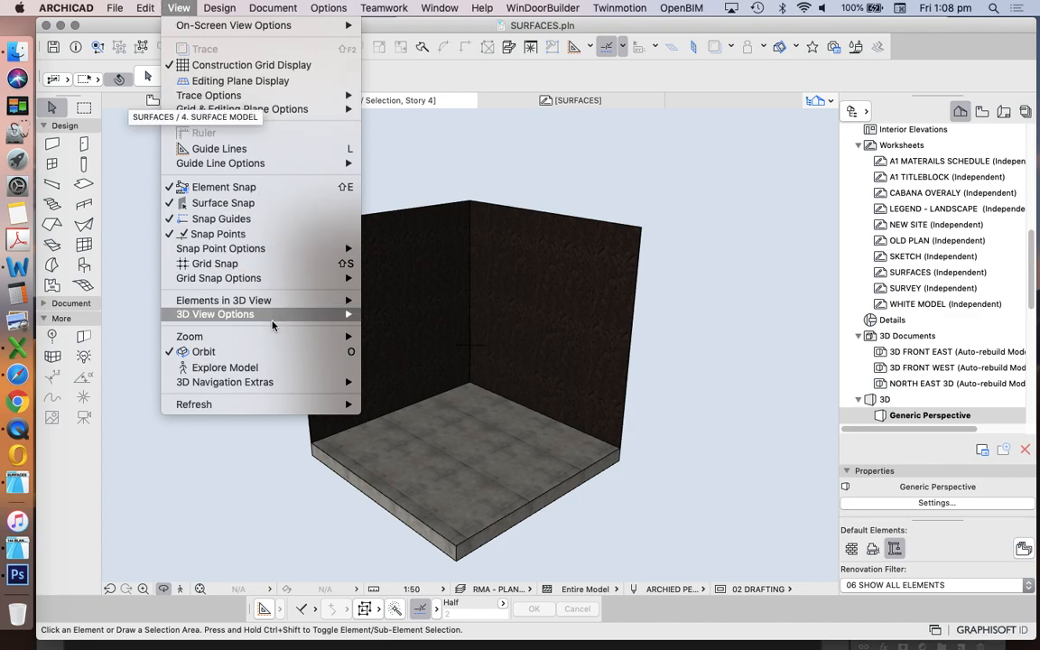
{"action": "mouse_move", "coordinate": [275, 314]}
{"action": "left_click", "coordinate": [518, 150]}
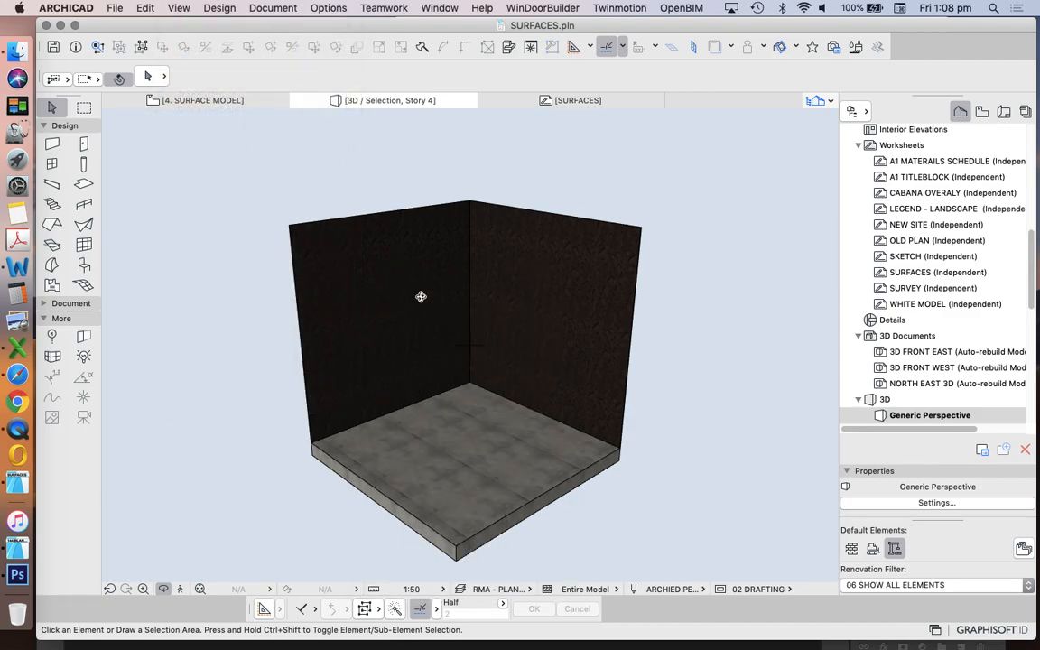
{"action": "scroll", "coordinate": [423, 295], "scroll_direction": "up", "scroll_amount": 5}
{"action": "scroll", "coordinate": [423, 295], "scroll_direction": "up", "scroll_amount": 2}
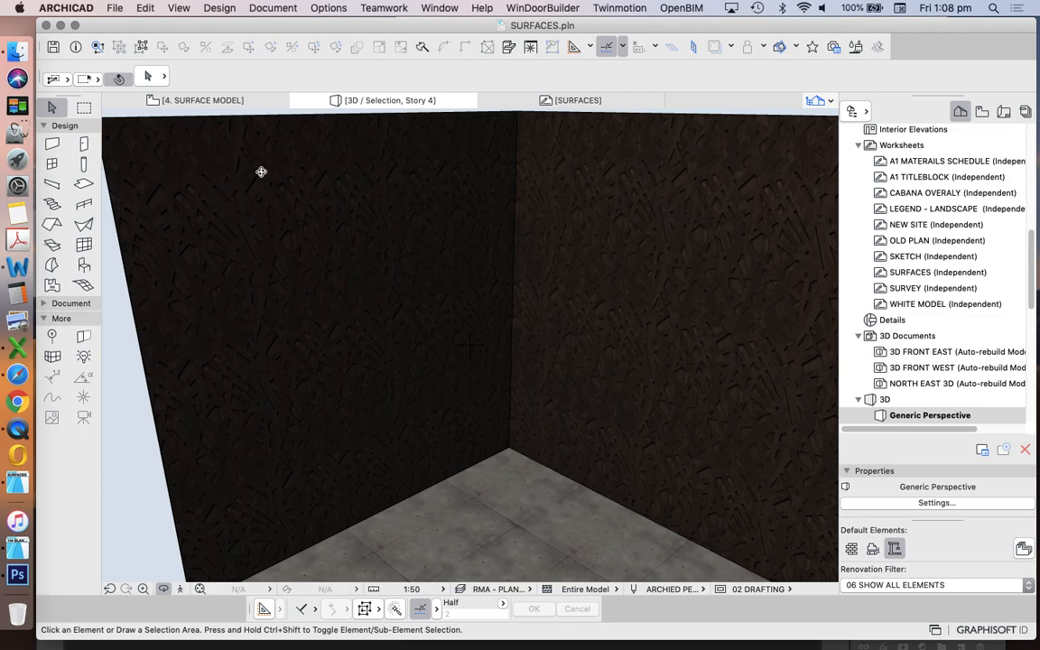
{"action": "scroll", "coordinate": [350, 260], "scroll_direction": "down", "scroll_amount": 5}
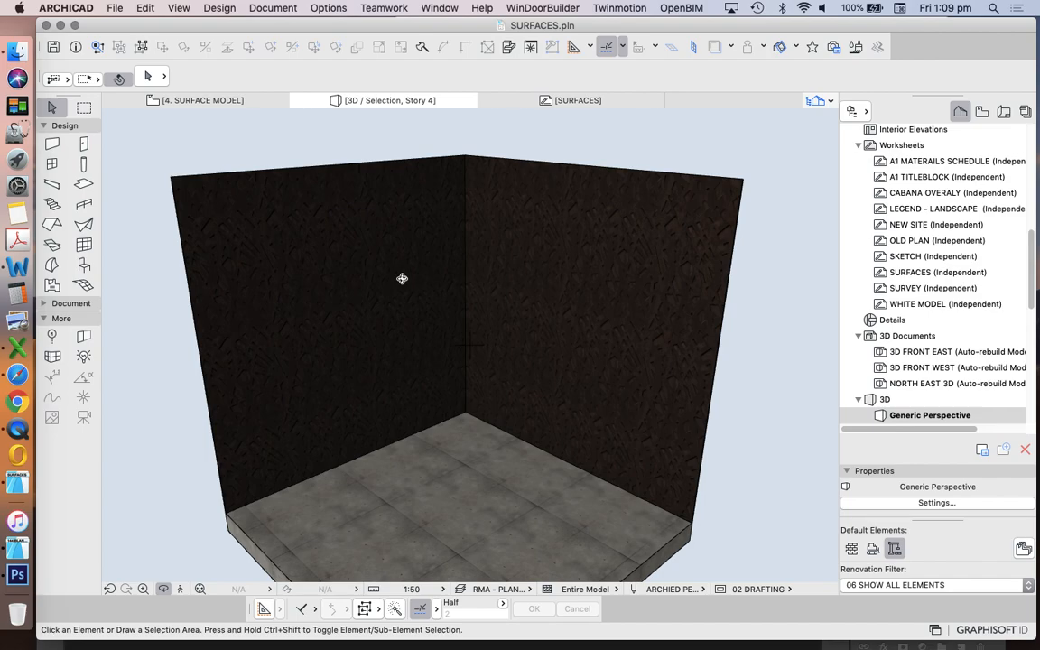
{"action": "scroll", "coordinate": [534, 289], "scroll_direction": "up", "scroll_amount": 3}
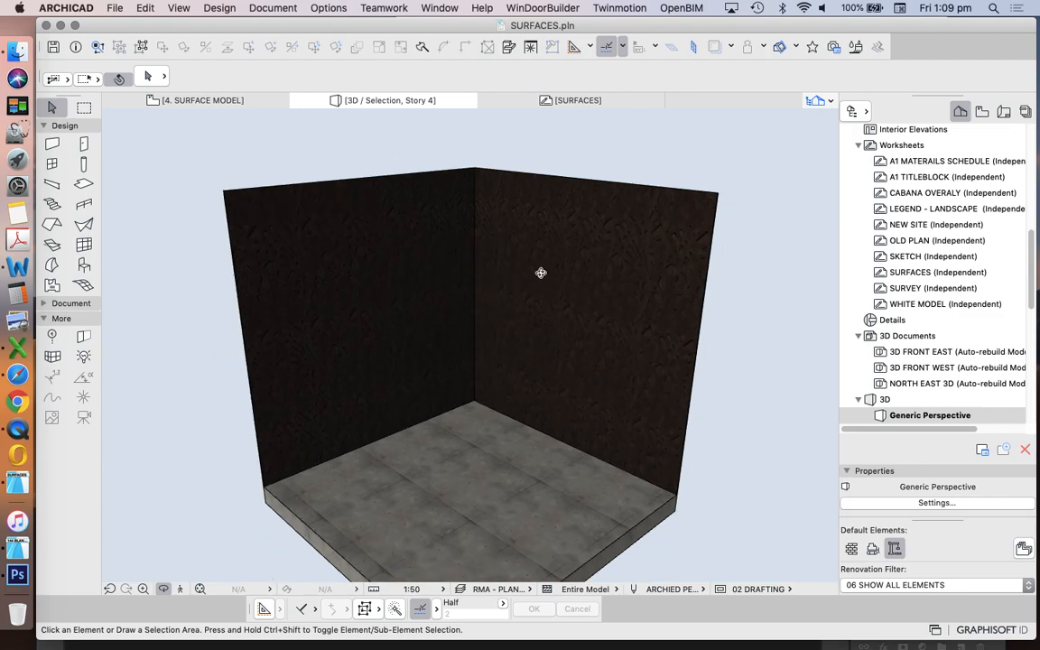
{"action": "scroll", "coordinate": [520, 246], "scroll_direction": "down", "scroll_amount": 2}
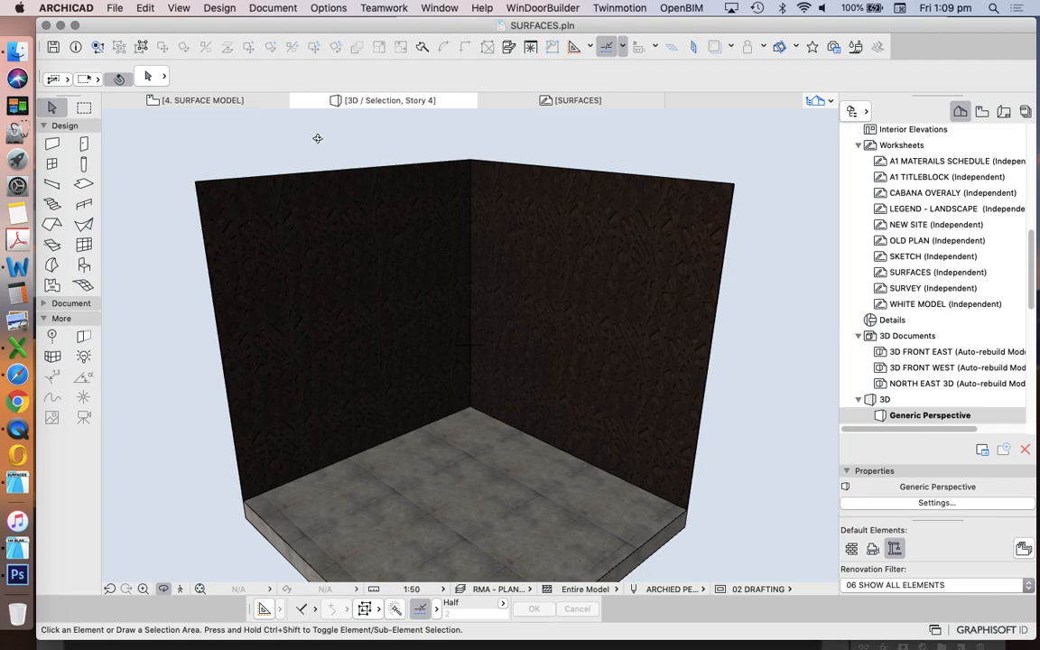
- Open the PhotoRendering Settings, move the palette over the model and apply the Outdoor Daylight Fast scene
{"action": "left_click", "coordinate": [270, 9]}
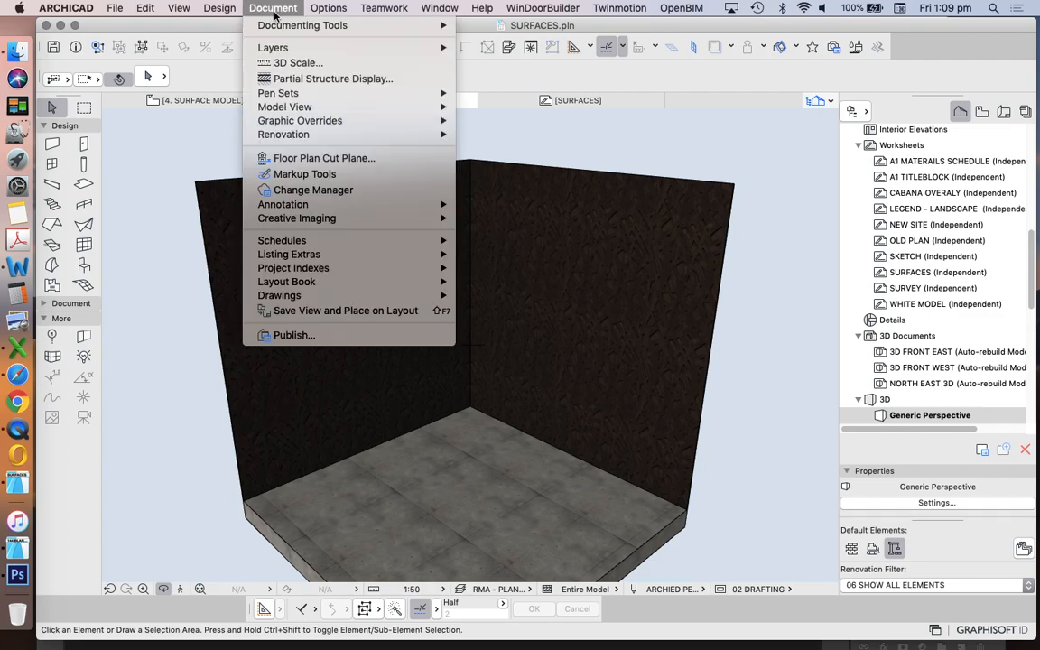
{"action": "mouse_move", "coordinate": [396, 222]}
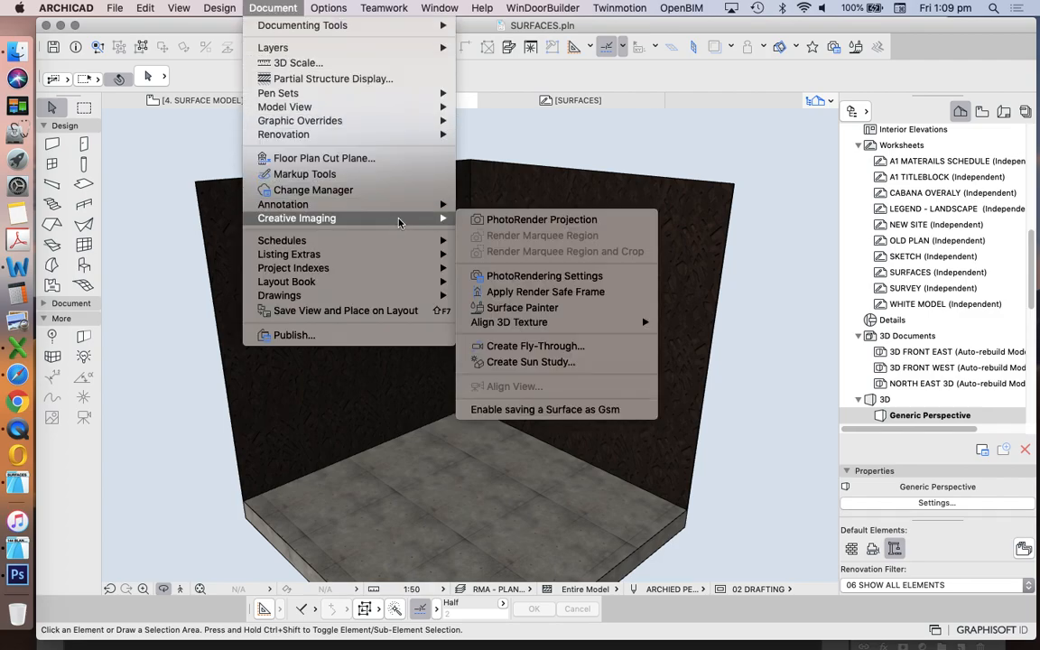
{"action": "left_click", "coordinate": [519, 276]}
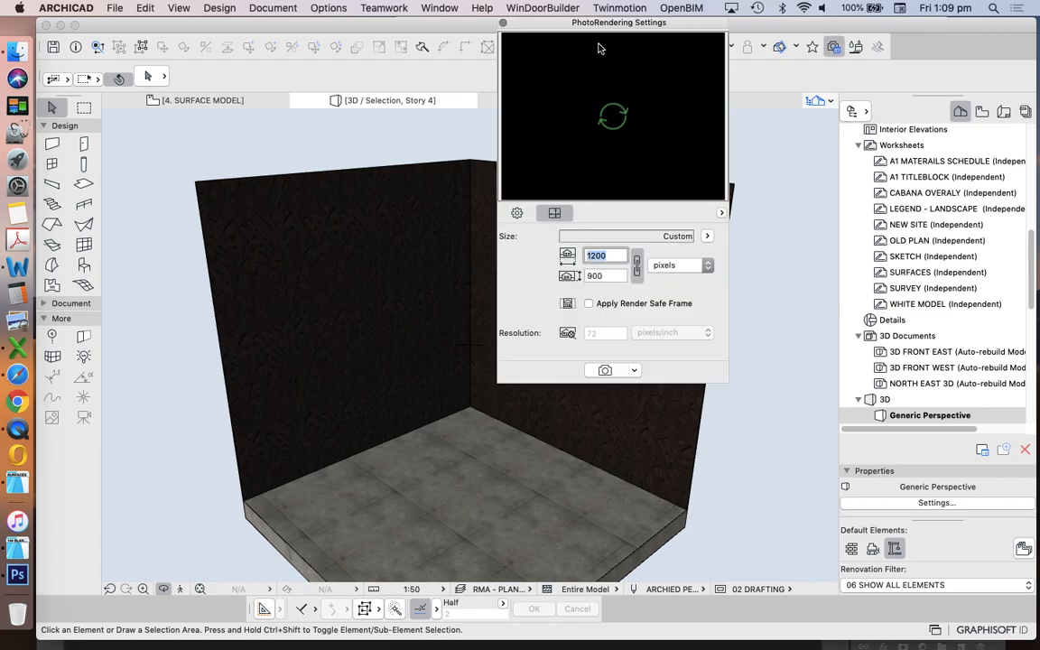
{"action": "left_click_drag", "start_coordinate": [527, 18], "coordinate": [468, 53]}
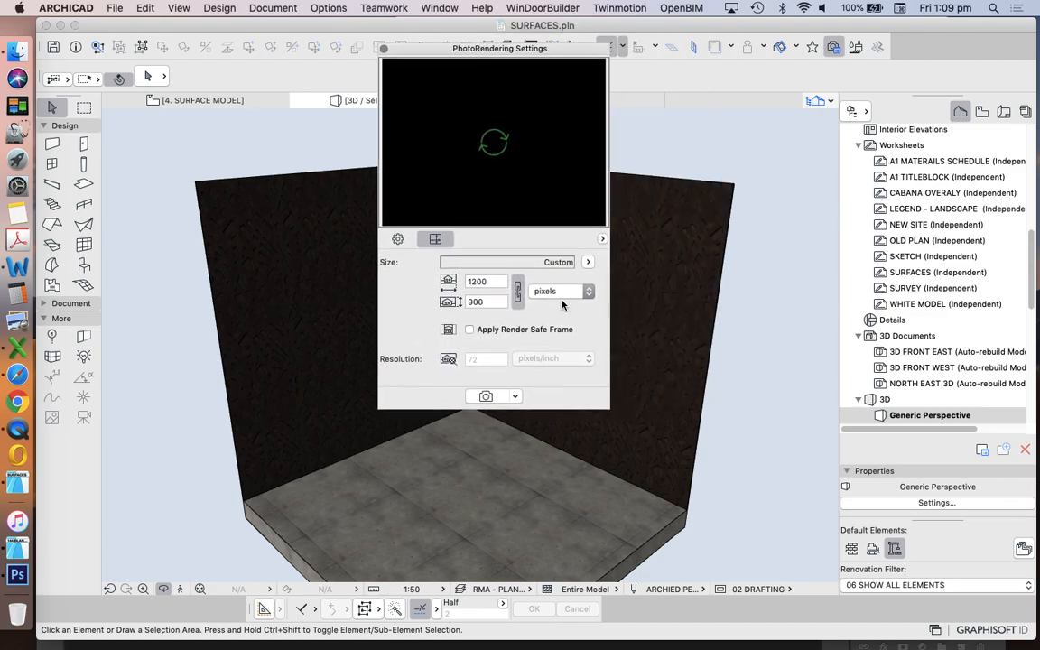
{"action": "left_click", "coordinate": [398, 240]}
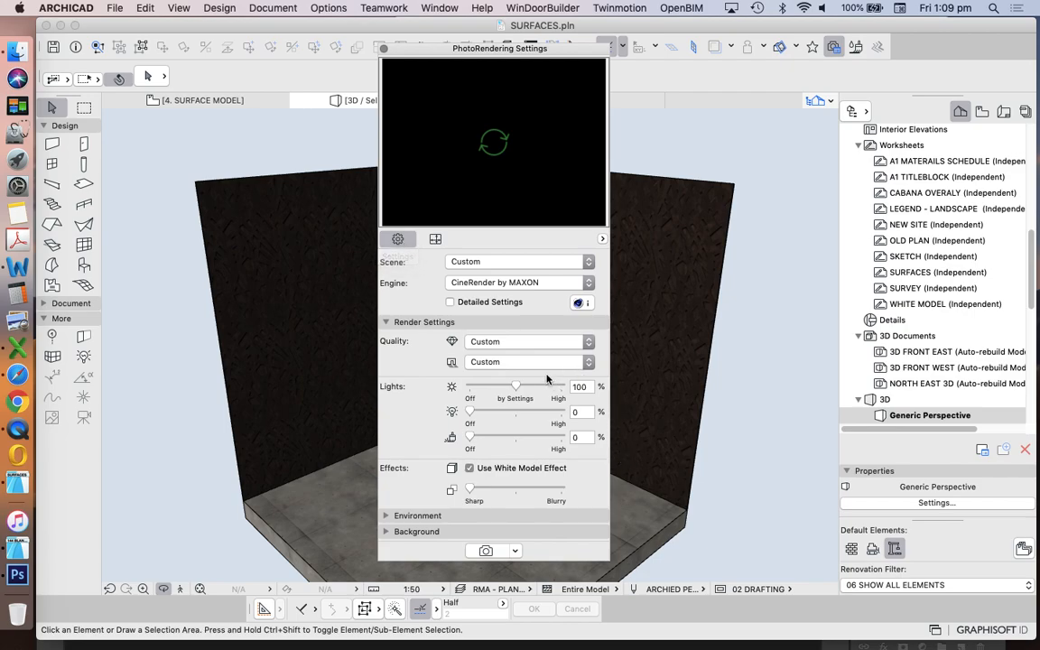
{"action": "left_click", "coordinate": [489, 264]}
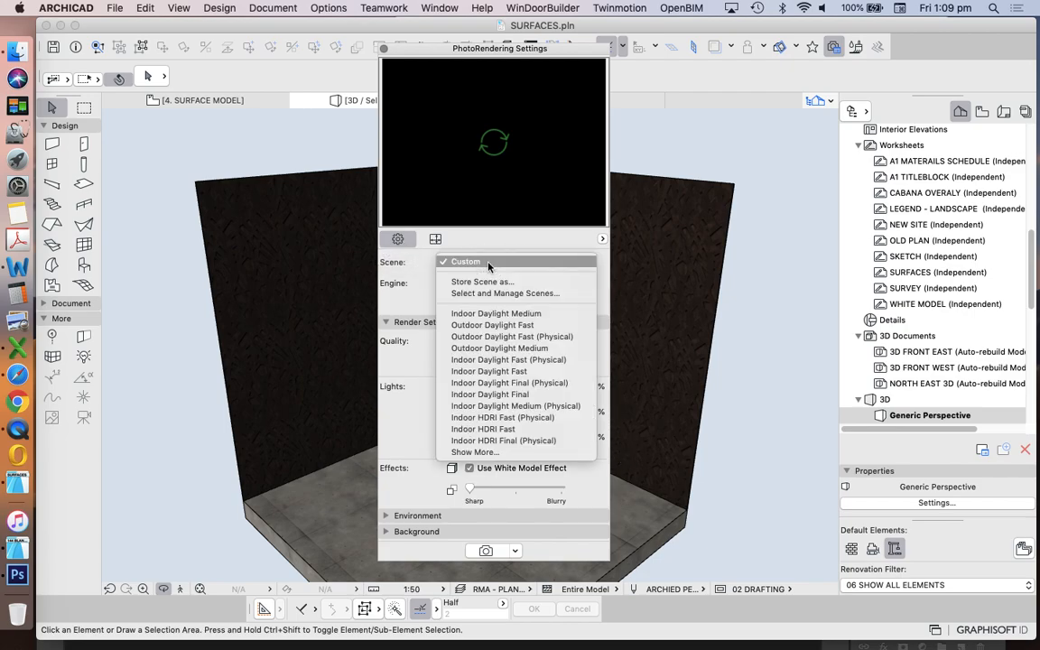
{"action": "left_click", "coordinate": [501, 326]}
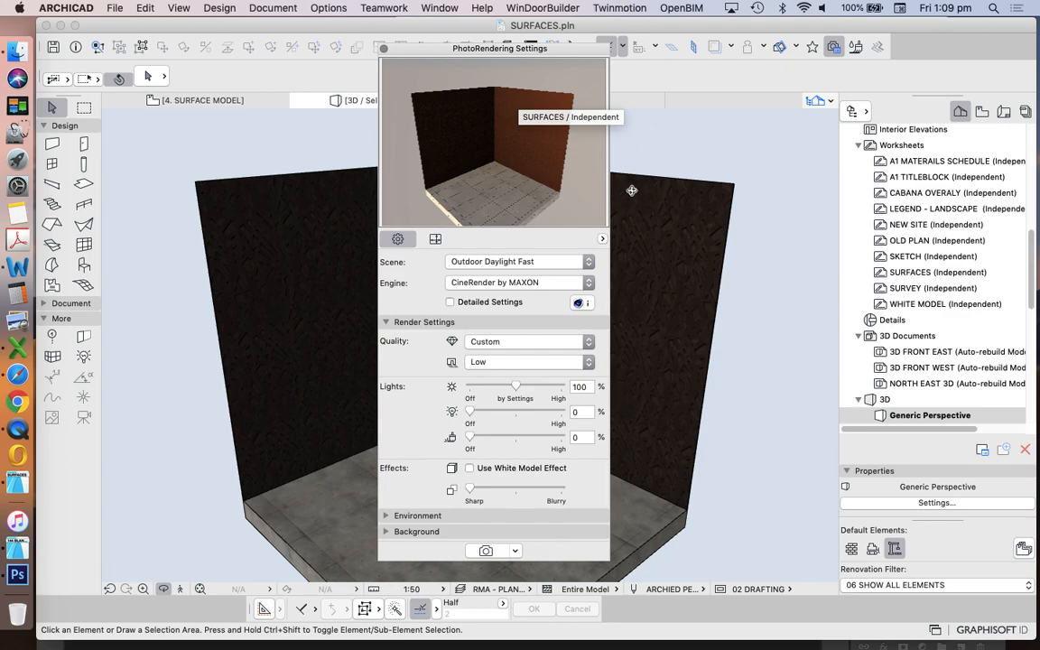
- Switch the render scene to Outdoor Daylight Medium and set the image size to 800 × 600 pixels
{"action": "left_click", "coordinate": [539, 262]}
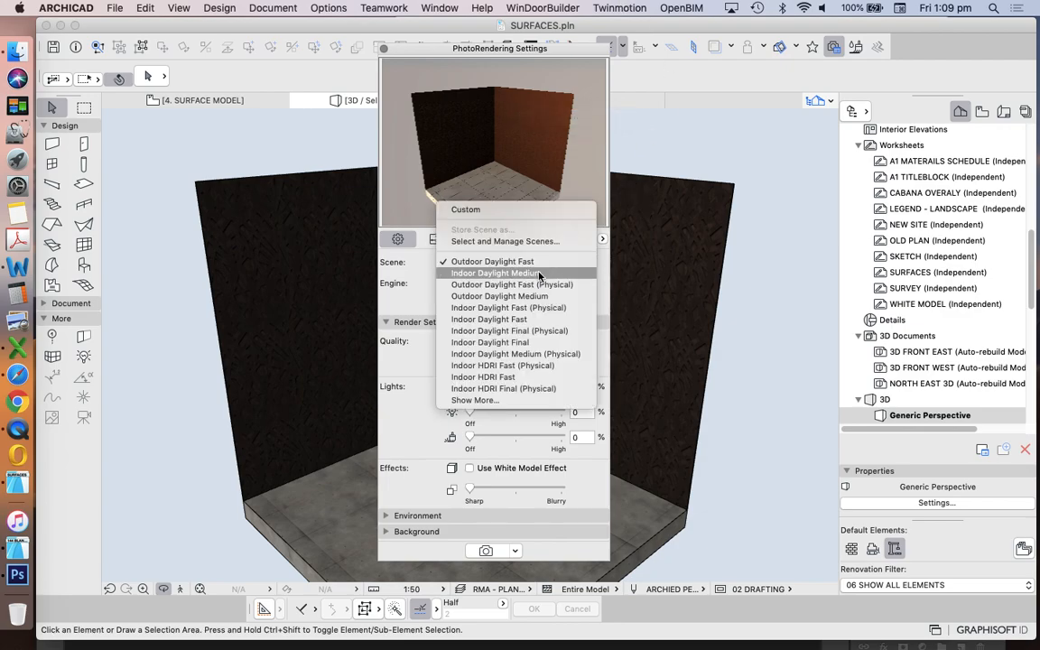
{"action": "left_click", "coordinate": [537, 297]}
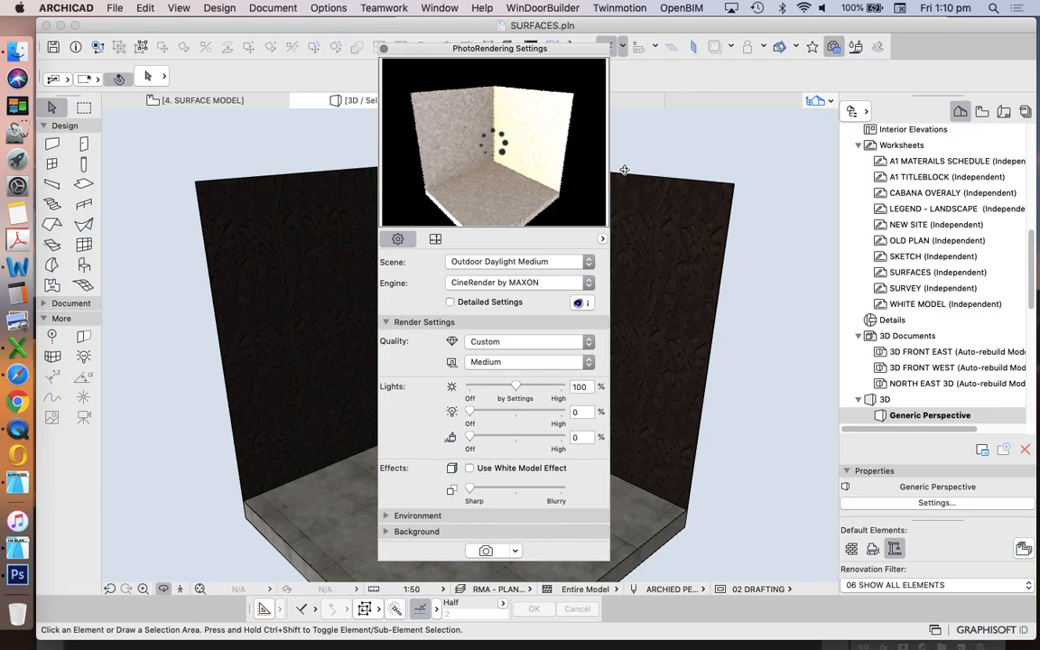
{"action": "left_click", "coordinate": [435, 240]}
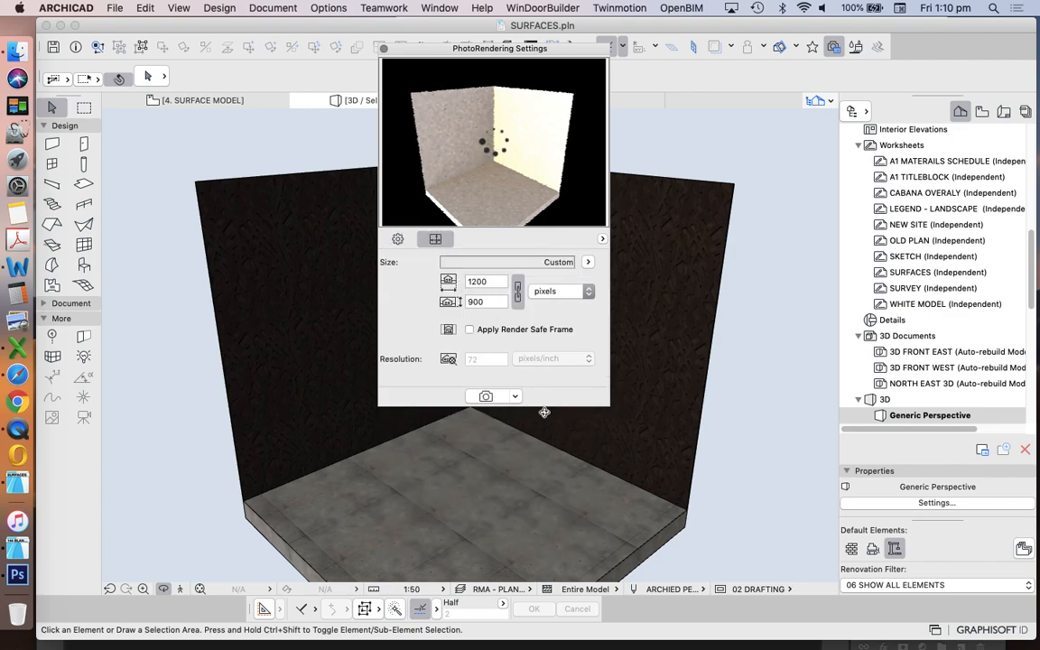
{"action": "double_click", "coordinate": [477, 281]}
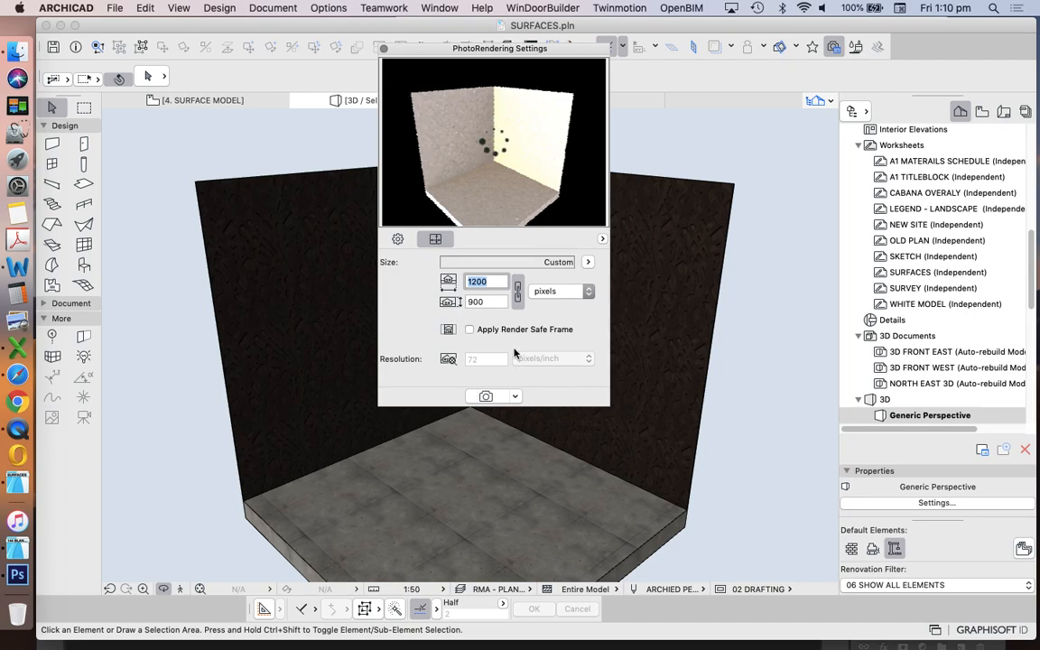
{"action": "type", "text": "800"}
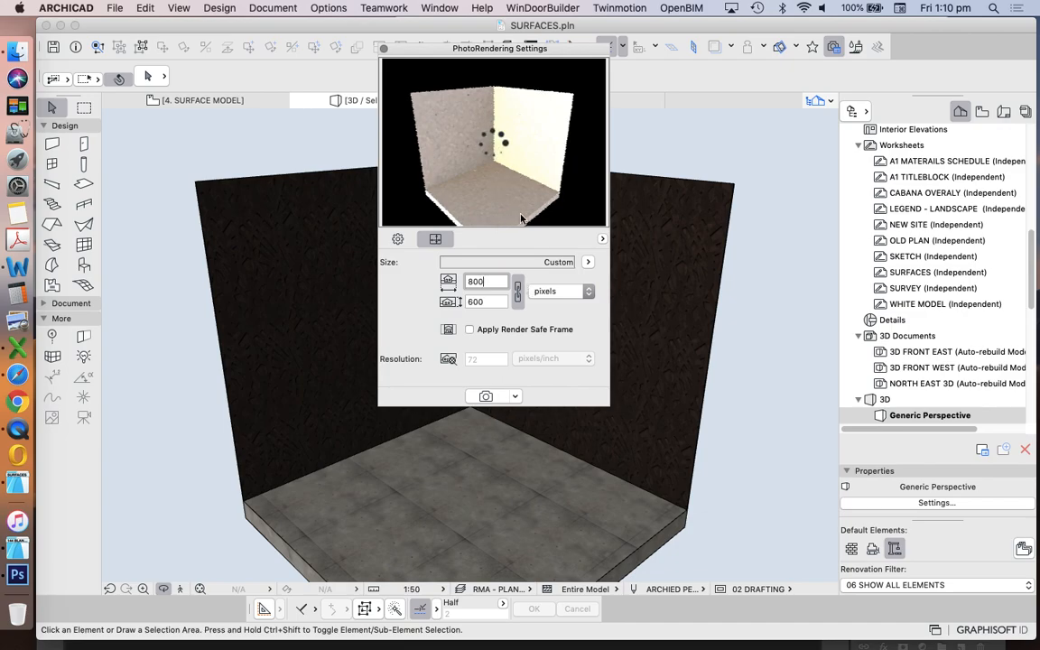
- Set the lamp light intensity to 100% and raise the third light intensity to its midpoint in the render settings
{"action": "left_click", "coordinate": [397, 238]}
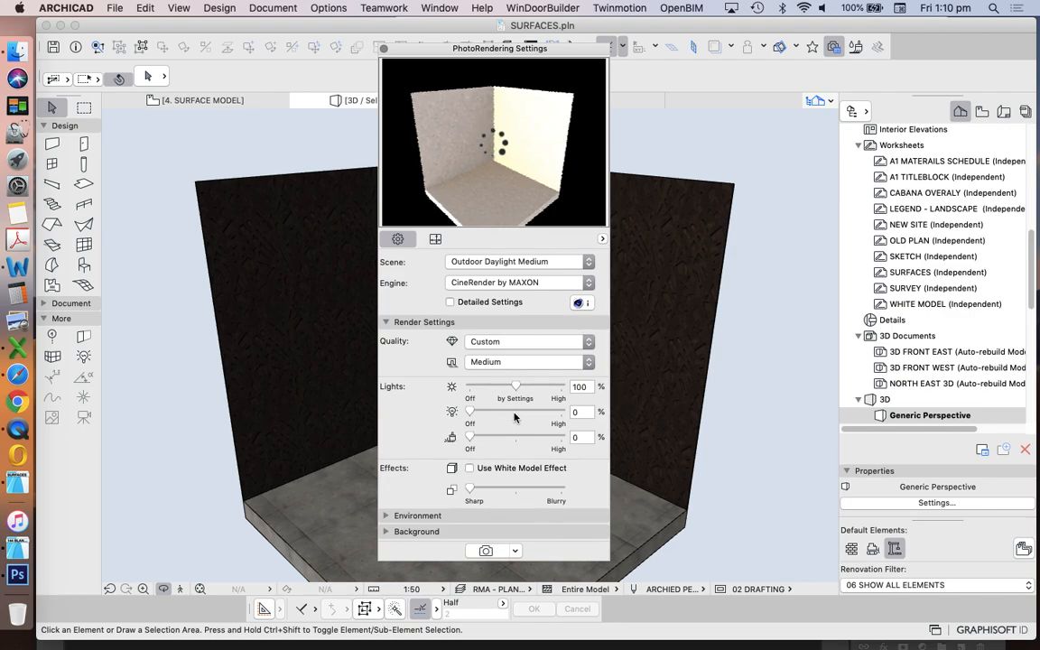
{"action": "left_click", "coordinate": [481, 412]}
{"action": "left_click_drag", "start_coordinate": [481, 413], "coordinate": [515, 413]}
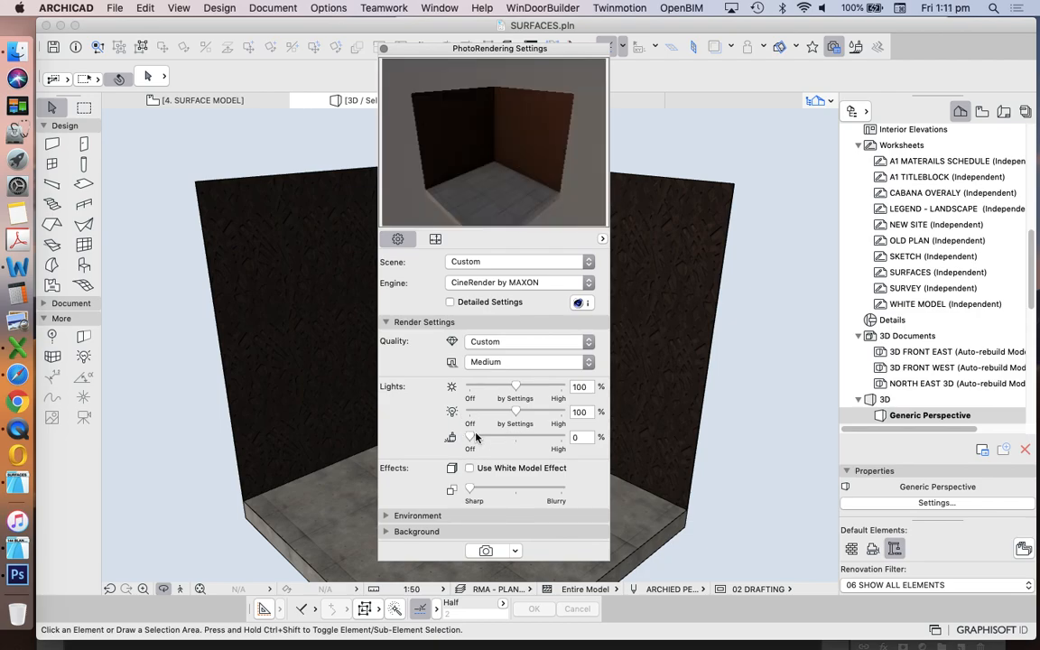
{"action": "left_click_drag", "start_coordinate": [471, 441], "coordinate": [517, 441]}
- Keep Physical Sky as the environment's sky setup and choose the Crimson Skies weather preset
{"action": "left_click", "coordinate": [401, 517]}
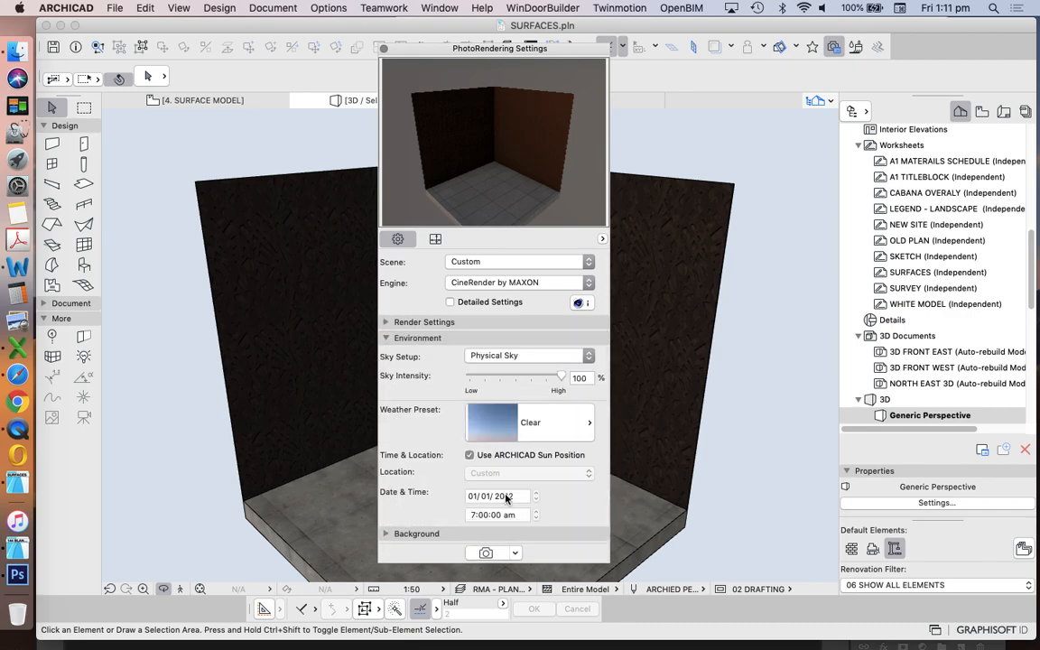
{"action": "left_click", "coordinate": [532, 356]}
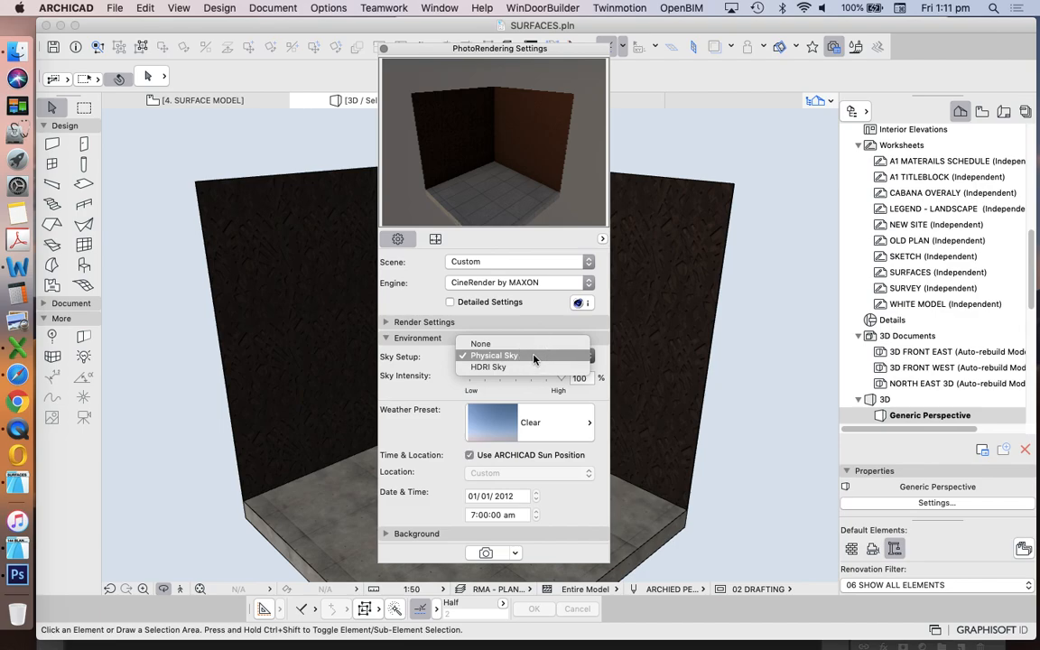
{"action": "left_click", "coordinate": [527, 357]}
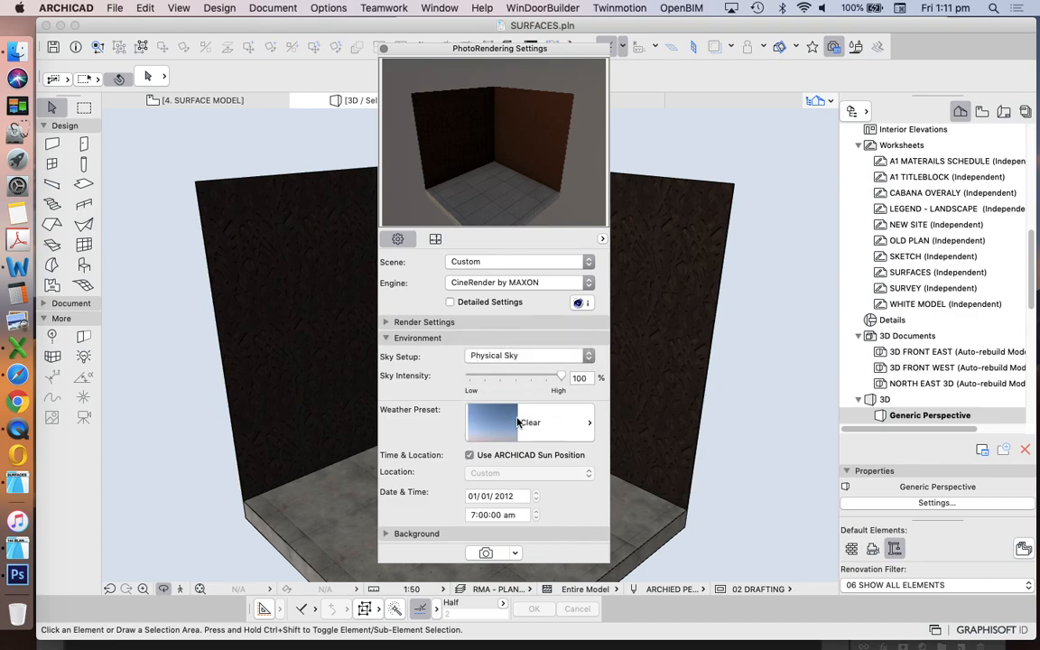
{"action": "left_click", "coordinate": [580, 424]}
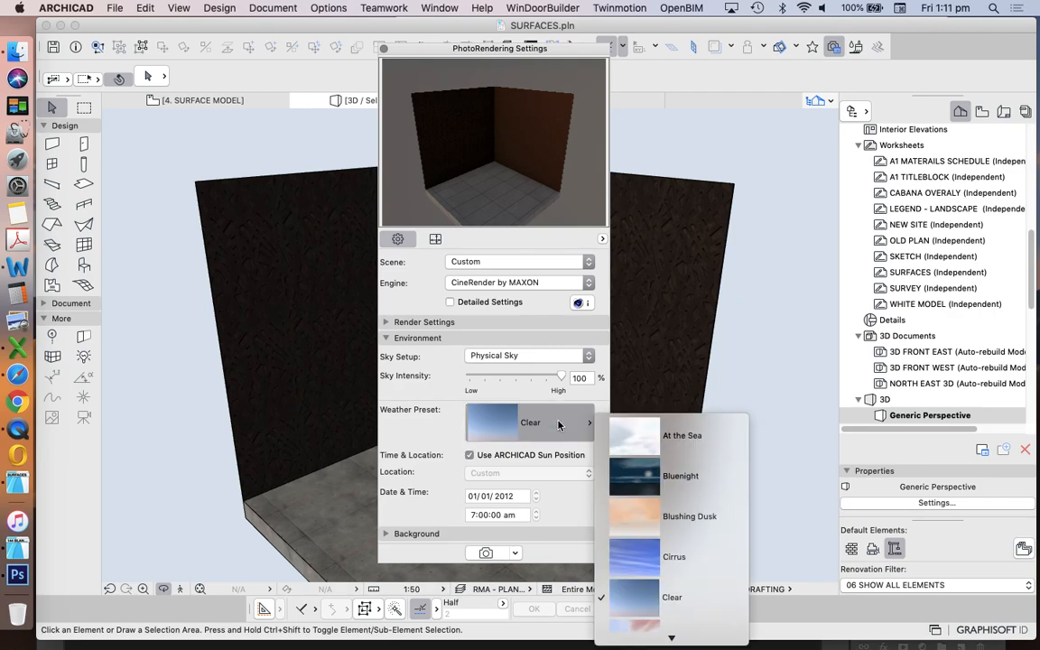
{"action": "scroll", "coordinate": [681, 465], "scroll_direction": "down", "scroll_amount": 3}
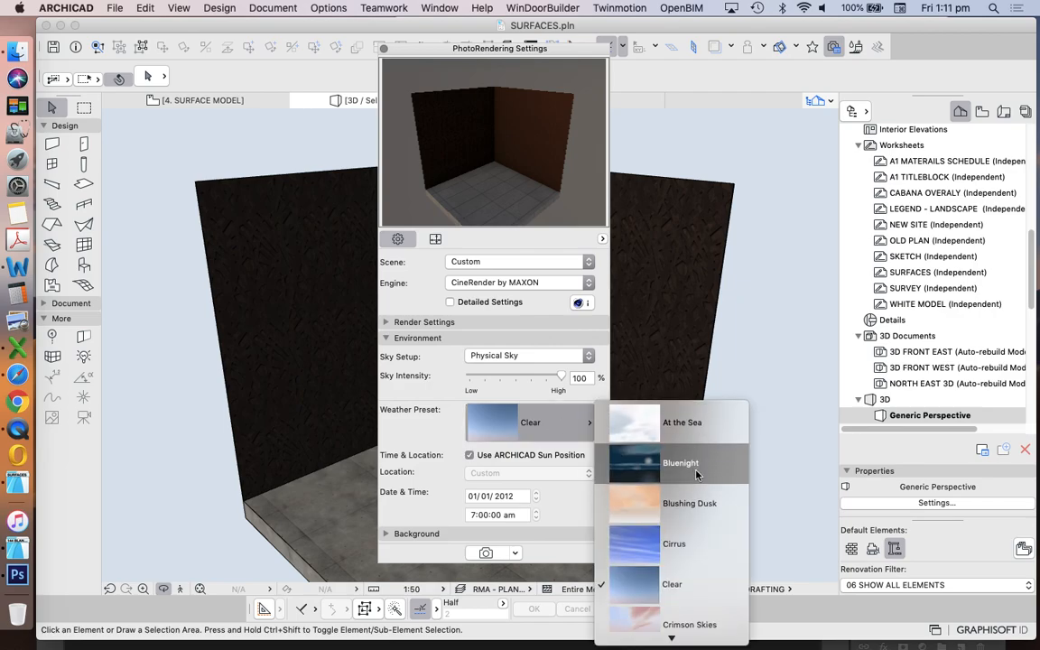
{"action": "scroll", "coordinate": [702, 496], "scroll_direction": "down", "scroll_amount": 5}
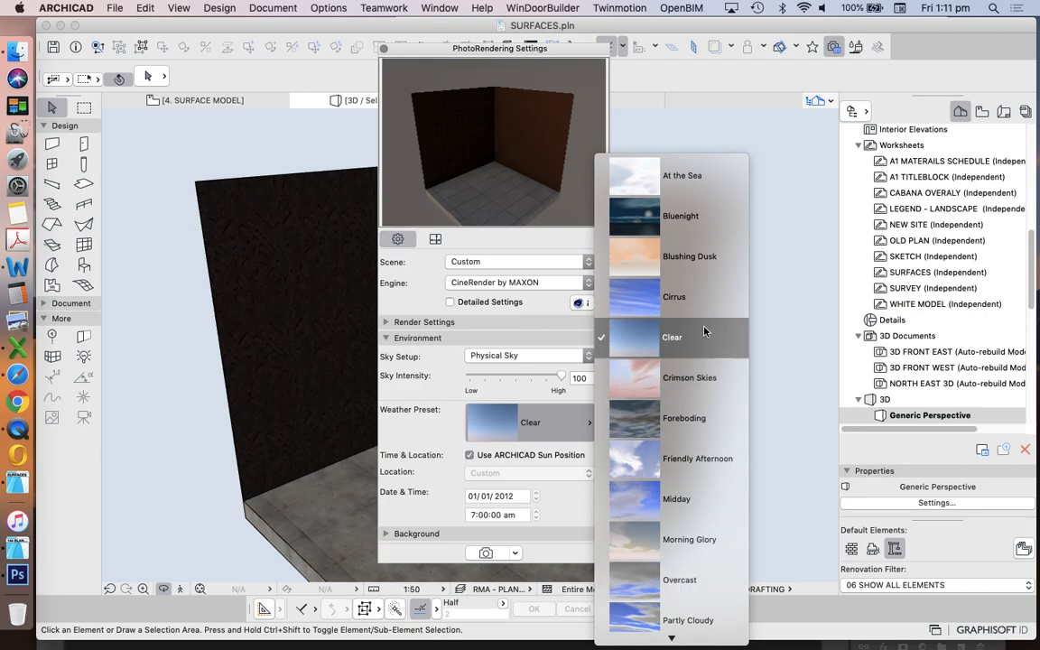
{"action": "scroll", "coordinate": [715, 323], "scroll_direction": "down", "scroll_amount": 1}
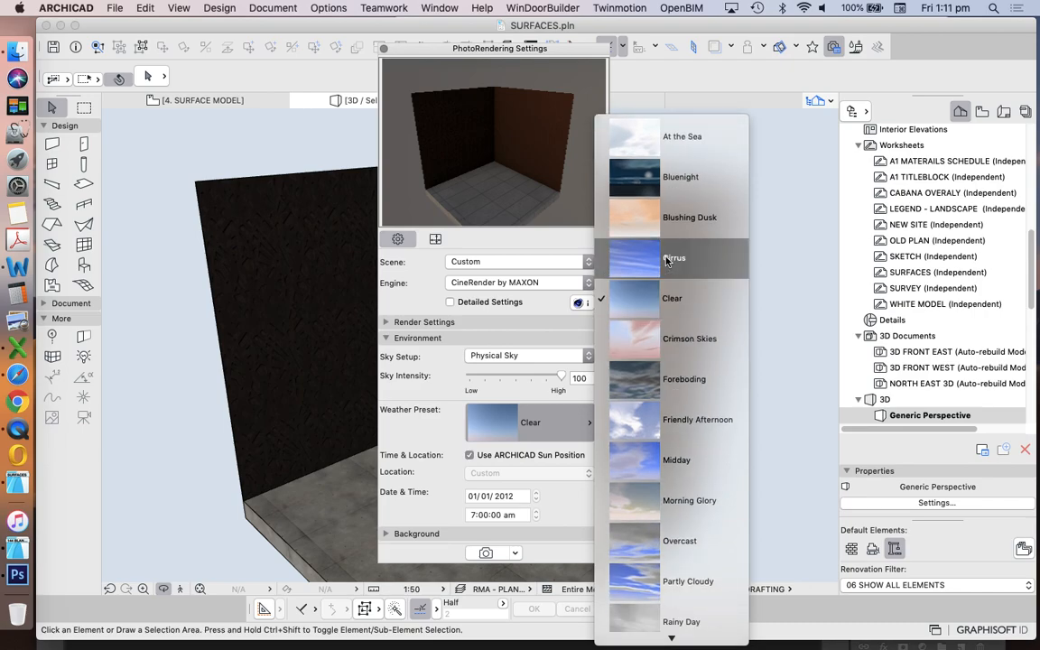
{"action": "left_click", "coordinate": [638, 348]}
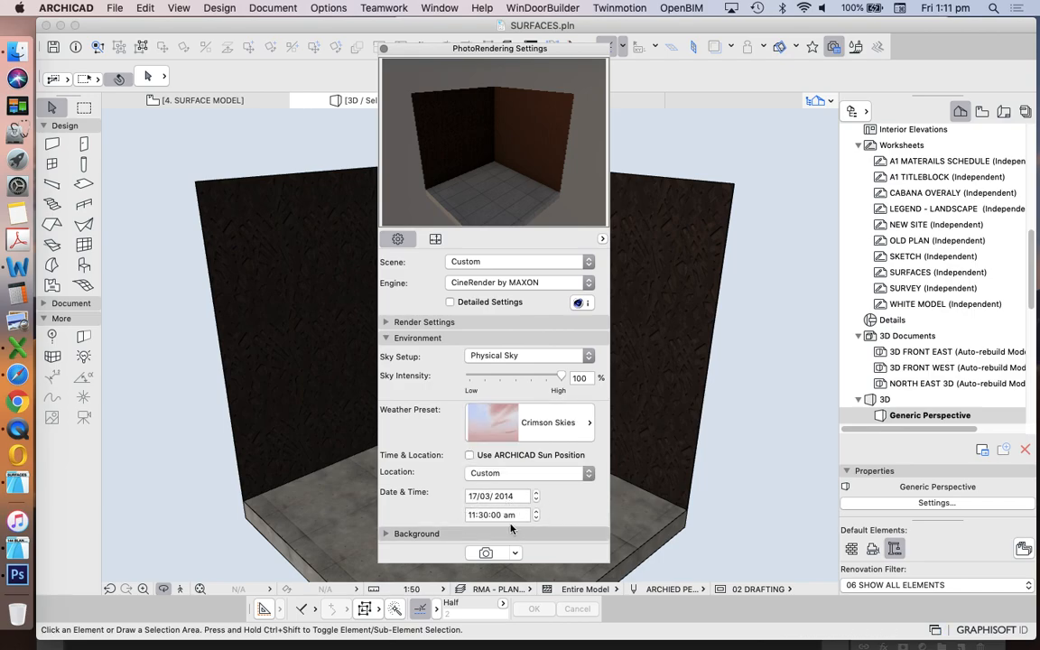
- Set the location of the physical sky to Sydney
{"action": "mouse_move", "coordinate": [480, 122]}
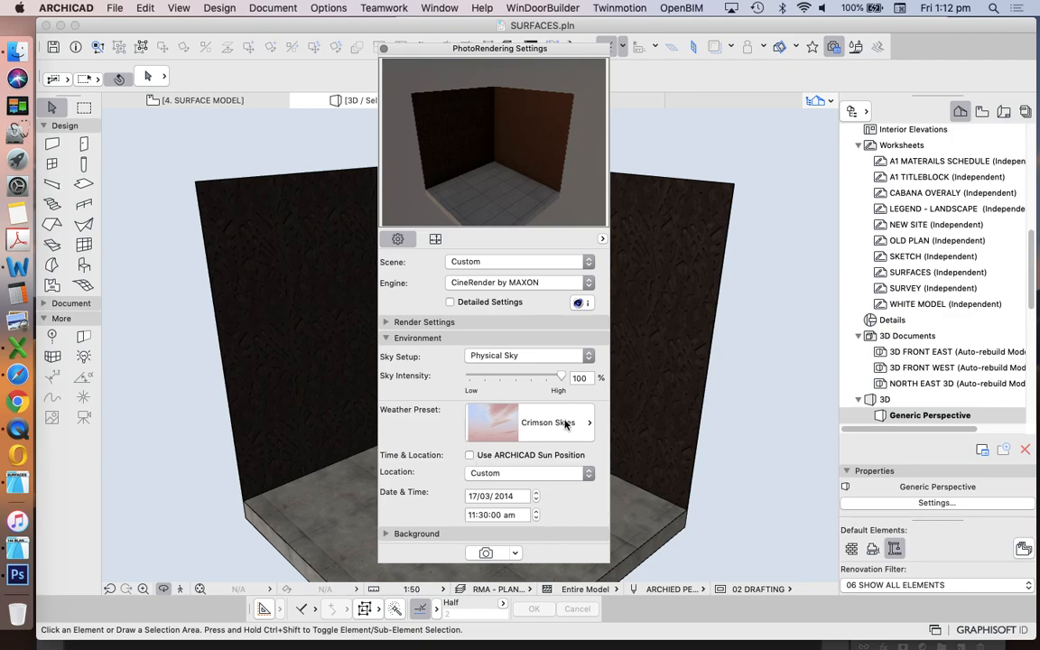
{"action": "left_click", "coordinate": [535, 472]}
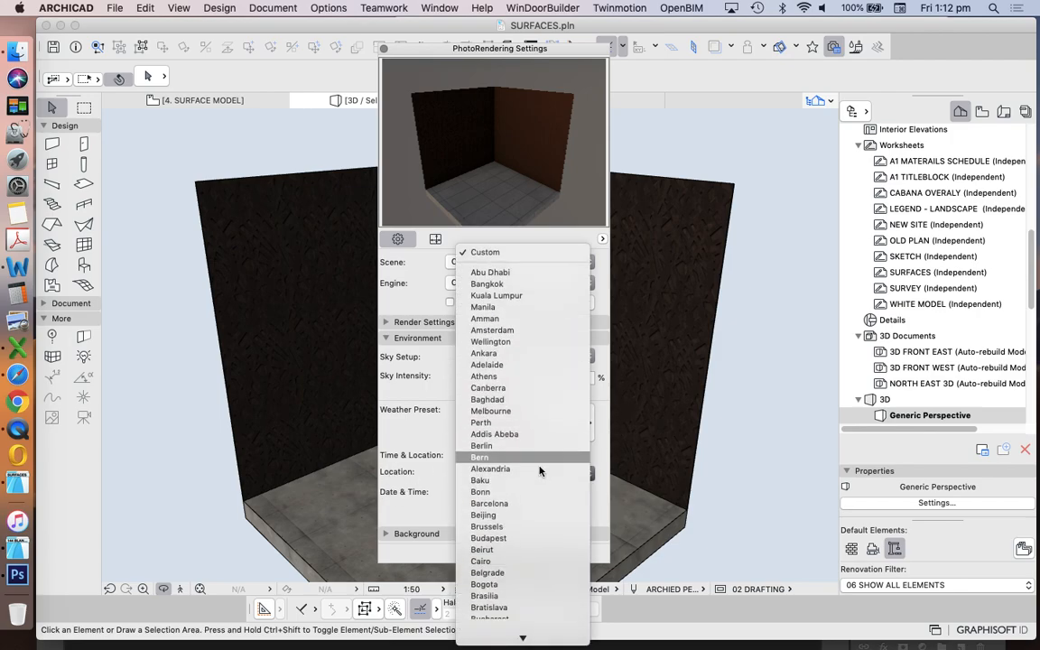
{"action": "scroll", "coordinate": [539, 471], "scroll_direction": "down", "scroll_amount": 15}
{"action": "scroll", "coordinate": [540, 464], "scroll_direction": "down", "scroll_amount": 10}
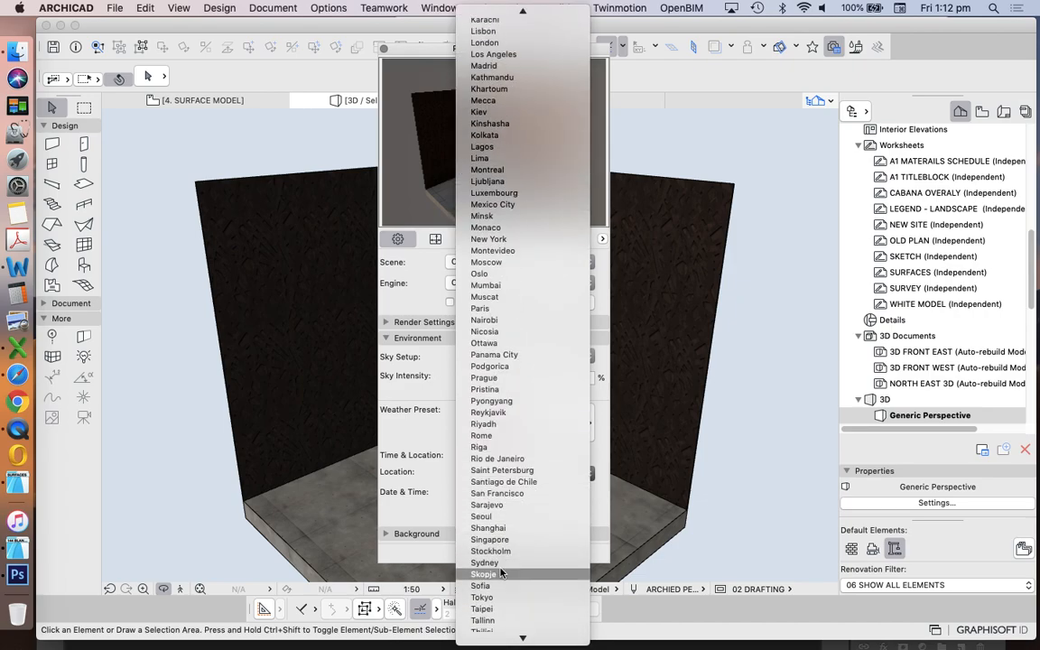
{"action": "left_click", "coordinate": [537, 561]}
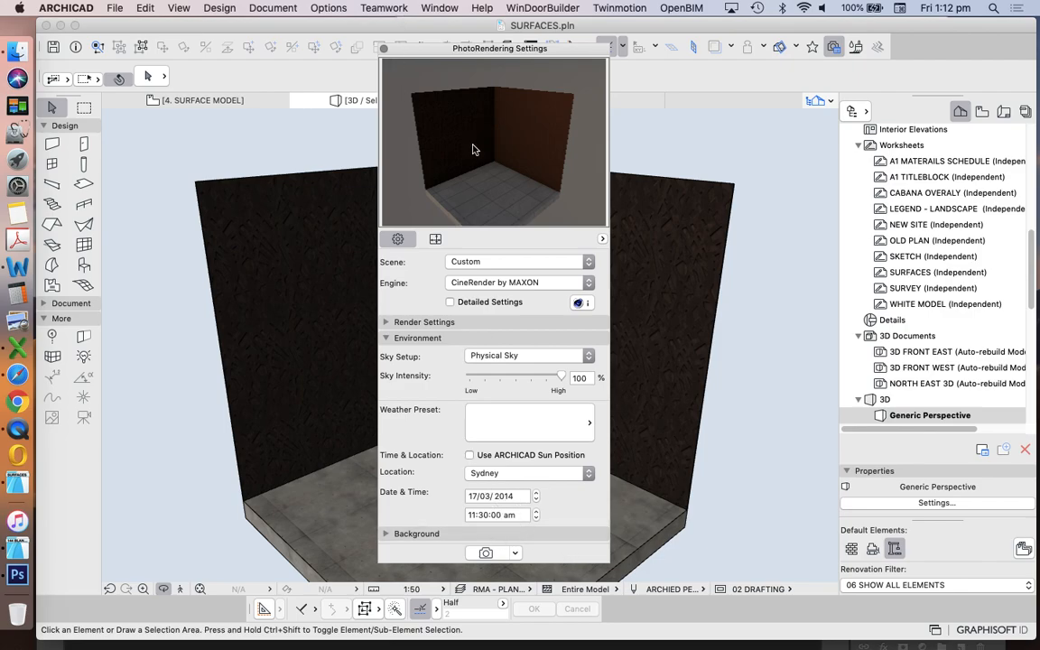
- Leave the sky setup as Physical Sky and reapply the Outdoor Daylight Fast scene
{"action": "left_click", "coordinate": [526, 358]}
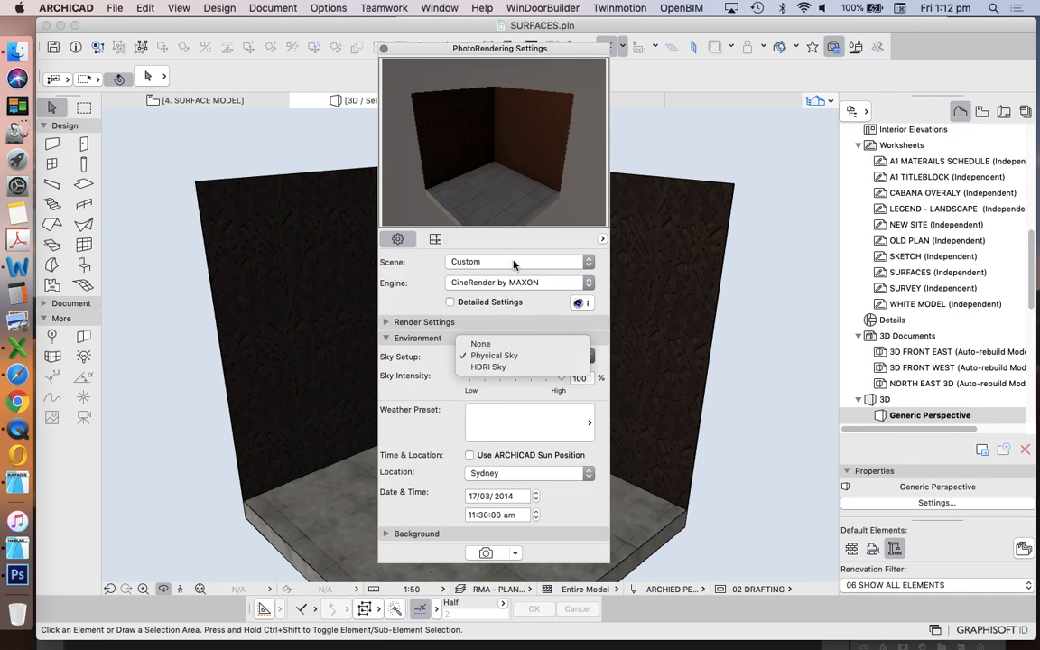
{"action": "left_click", "coordinate": [510, 262]}
{"action": "left_click", "coordinate": [508, 262]}
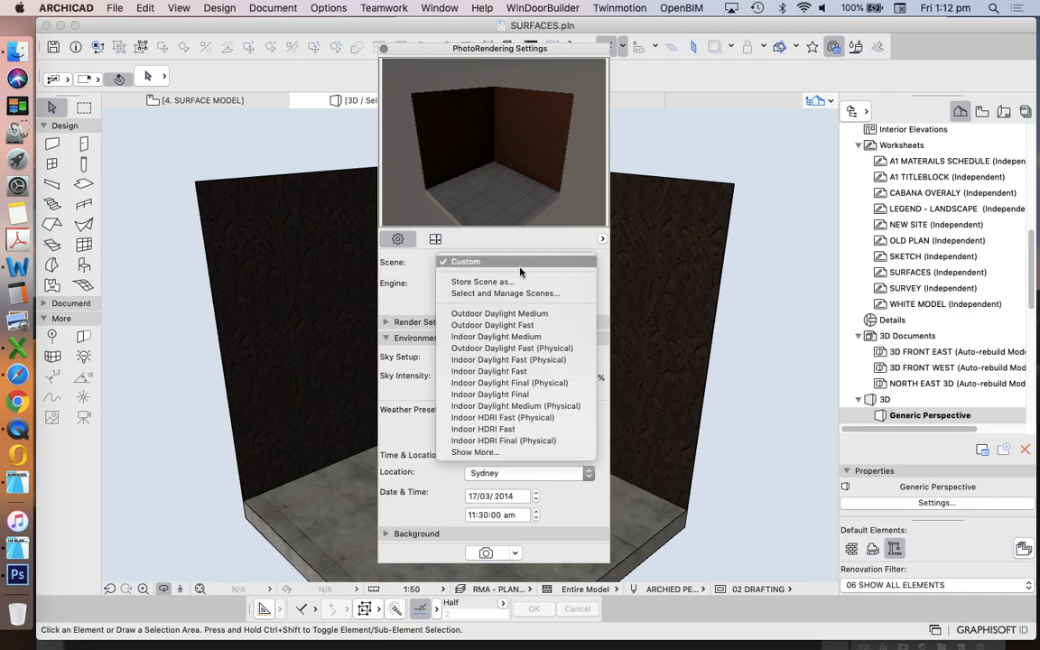
{"action": "left_click", "coordinate": [509, 325]}
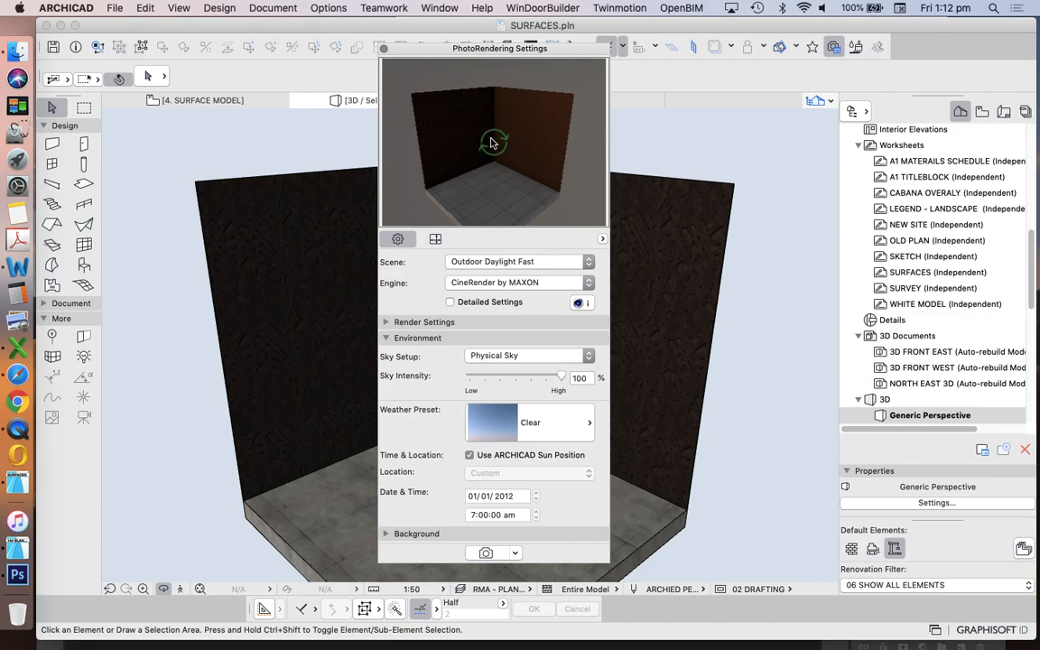
- Refresh the rendering preview to check the lit walls and slab, and close the PhotoRendering settings
{"action": "left_click", "coordinate": [494, 143]}
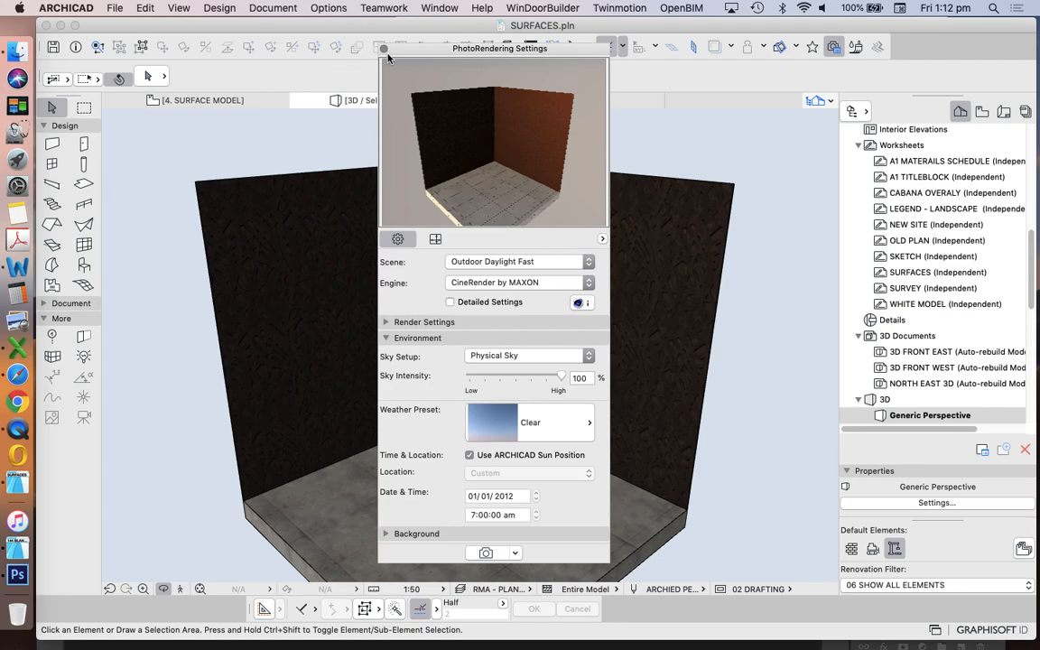
{"action": "mouse_move", "coordinate": [466, 193]}
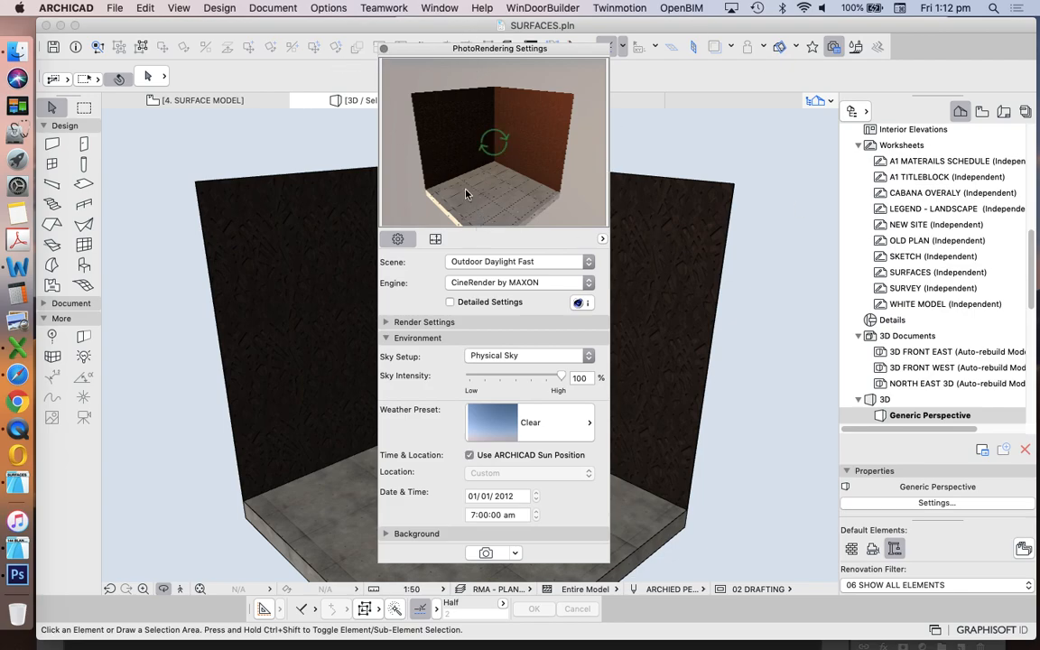
{"action": "left_click", "coordinate": [384, 50]}
- On the 4. SURFACE MODEL story, offset all edges of the slab outward by about 5065 mm
{"action": "scroll", "coordinate": [935, 208], "scroll_direction": "up", "scroll_amount": 10}
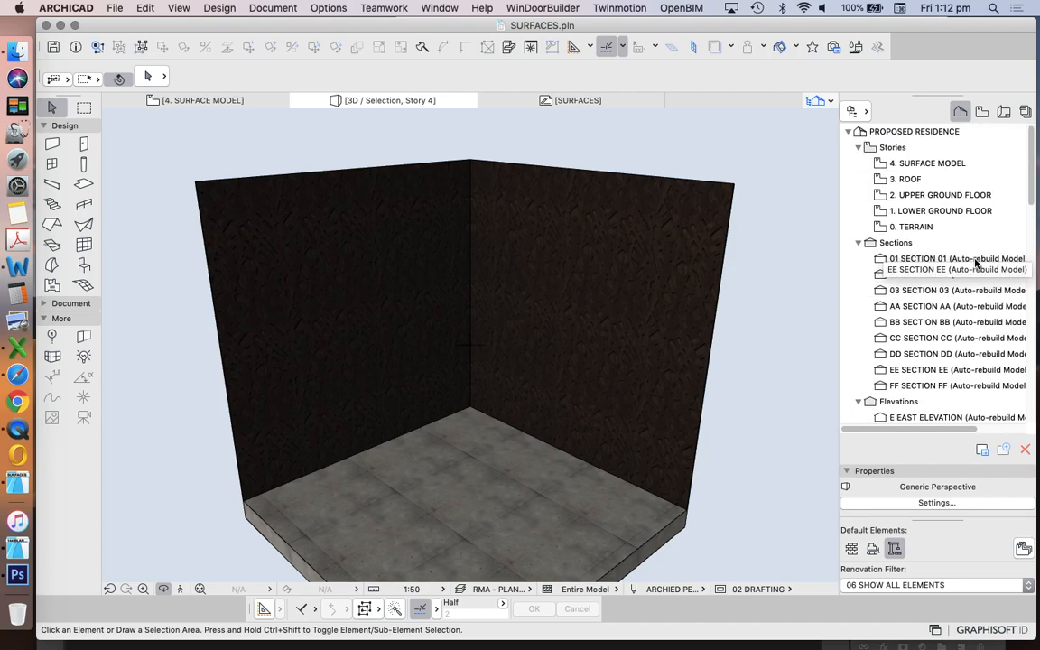
{"action": "left_click", "coordinate": [920, 163]}
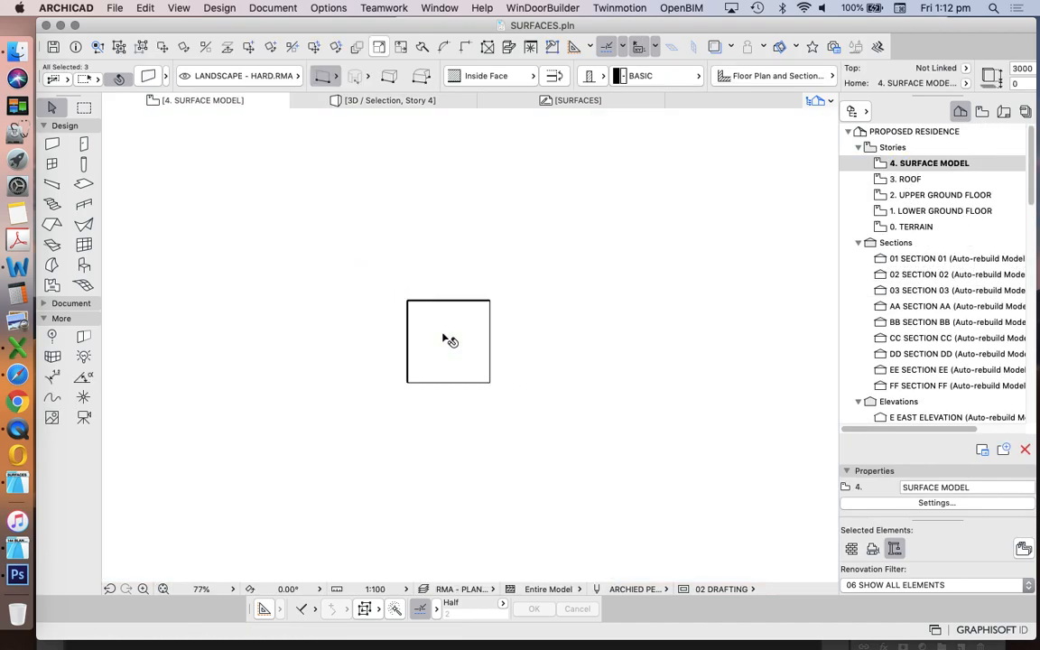
{"action": "left_click", "coordinate": [447, 305]}
{"action": "left_click", "coordinate": [448, 301]}
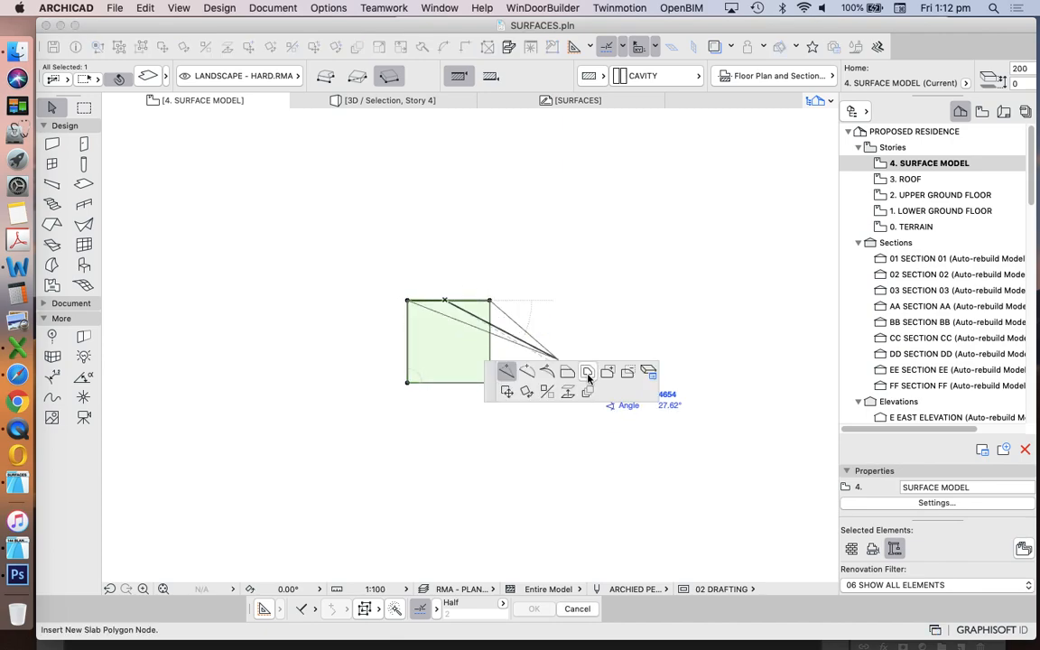
{"action": "left_click", "coordinate": [583, 374]}
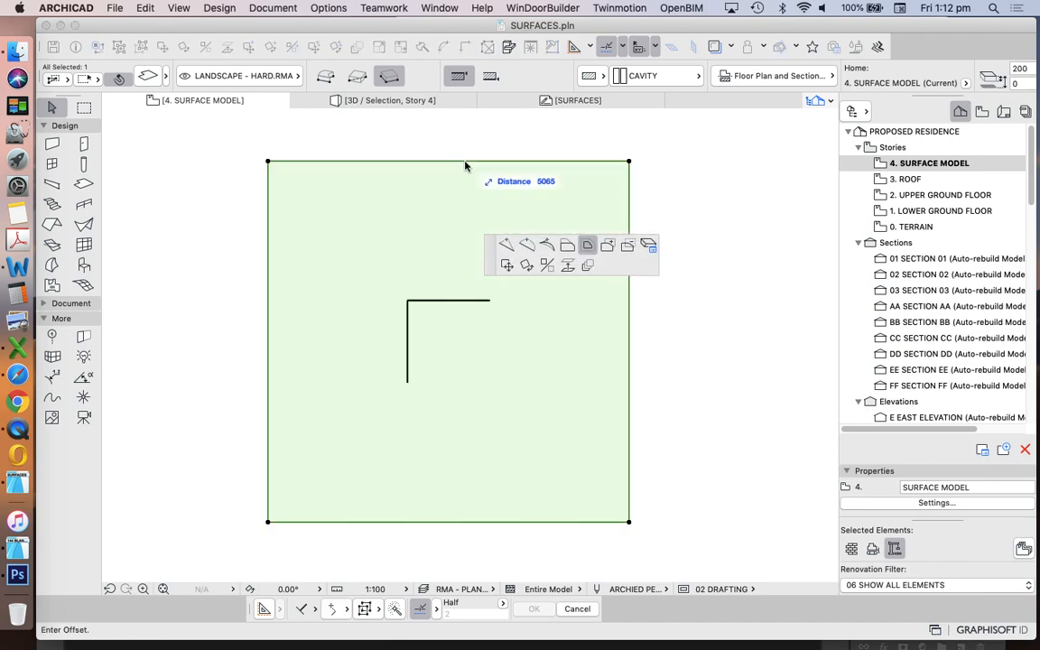
{"action": "left_click", "coordinate": [634, 386]}
- Select the enlarged slab with both walls and show only this selection in 3D
{"action": "left_click_drag", "start_coordinate": [703, 434], "coordinate": [384, 245]}
{"action": "right_click", "coordinate": [702, 237]}
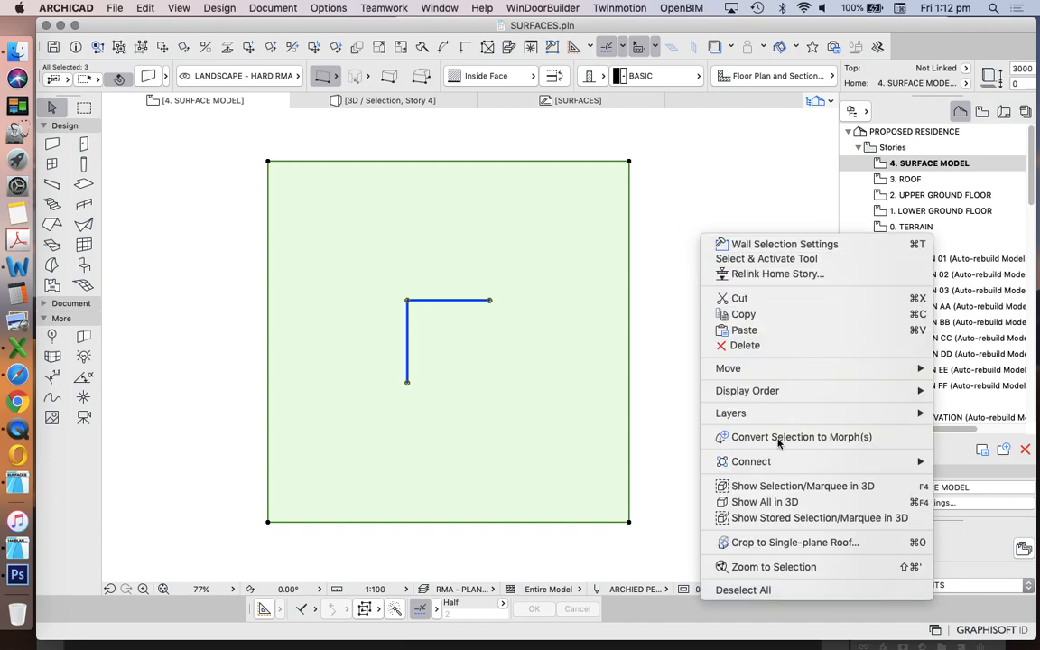
{"action": "left_click", "coordinate": [799, 485]}
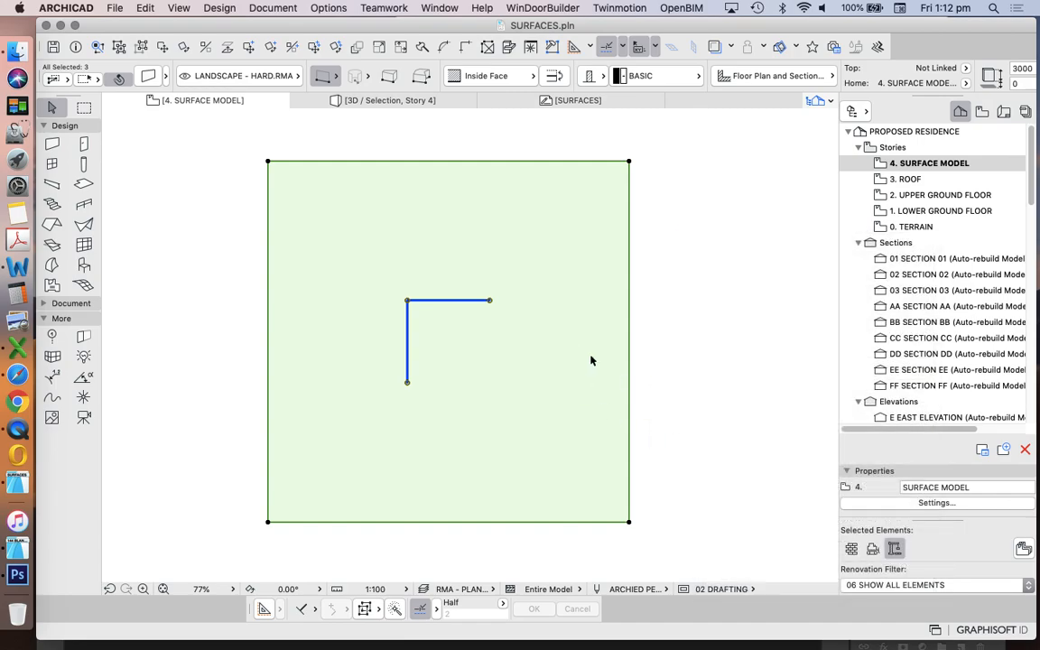
{"action": "scroll", "coordinate": [494, 302], "scroll_direction": "down", "scroll_amount": 3}
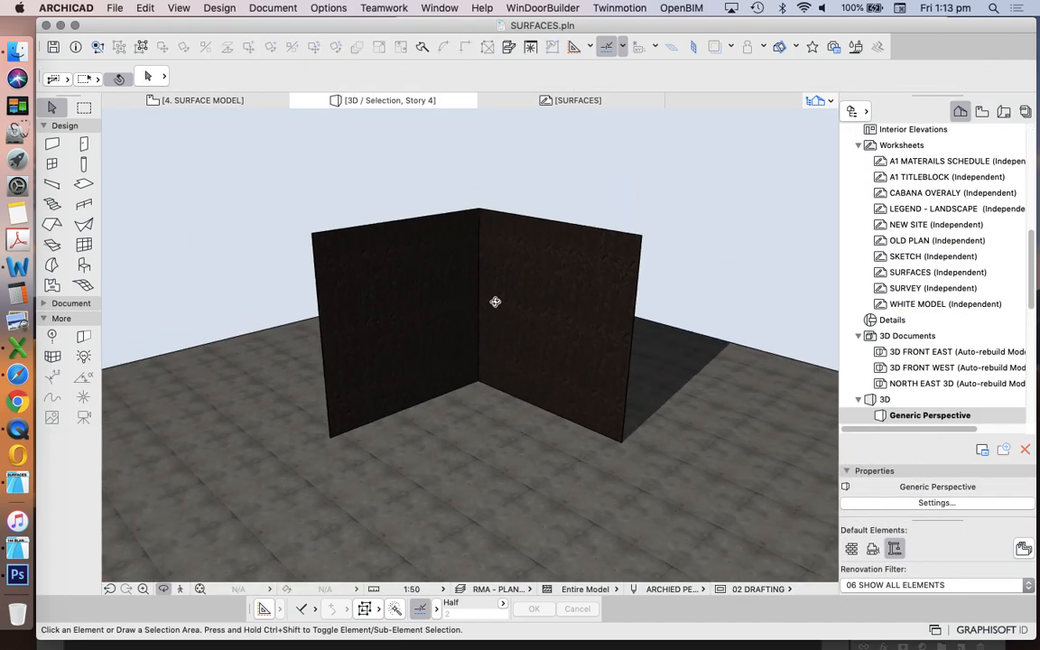
{"action": "scroll", "coordinate": [495, 301], "scroll_direction": "down", "scroll_amount": 3}
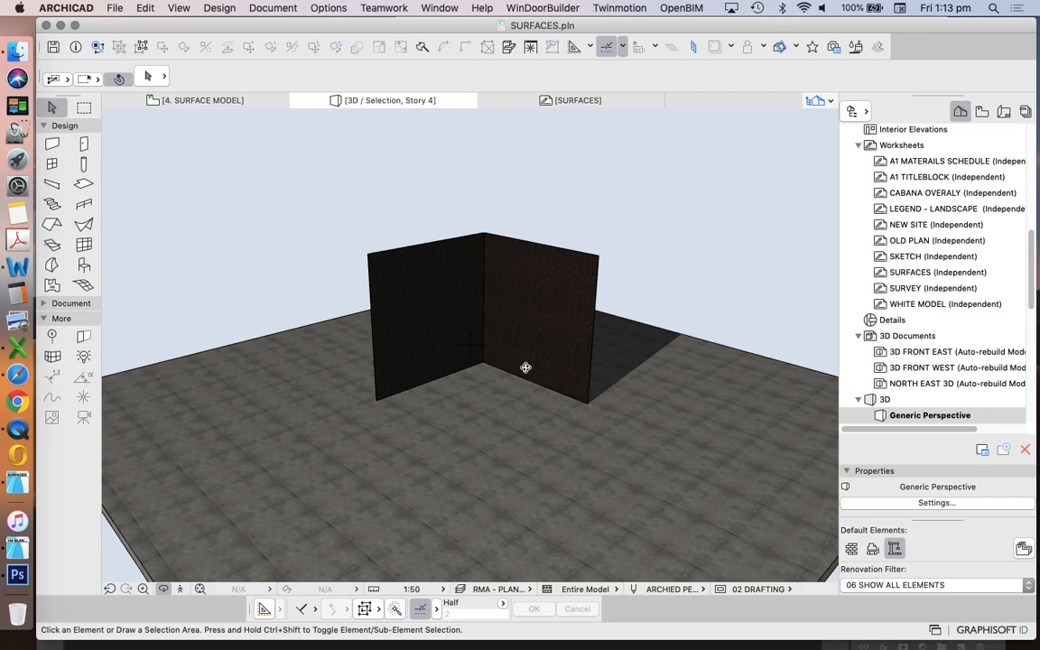
{"action": "scroll", "coordinate": [525, 367], "scroll_direction": "up", "scroll_amount": 2}
{"action": "scroll", "coordinate": [298, 143], "scroll_direction": "up", "scroll_amount": 1}
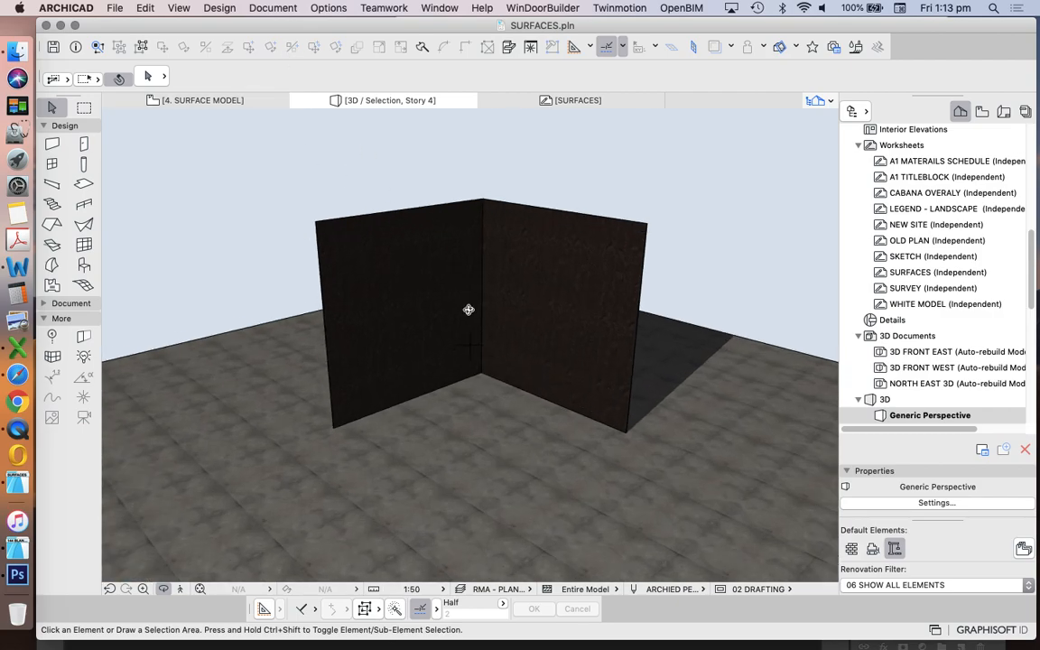
- Render the 3D view with the Outdoor Daylight Fast scene and close the resulting picture without saving it
{"action": "left_click", "coordinate": [179, 8]}
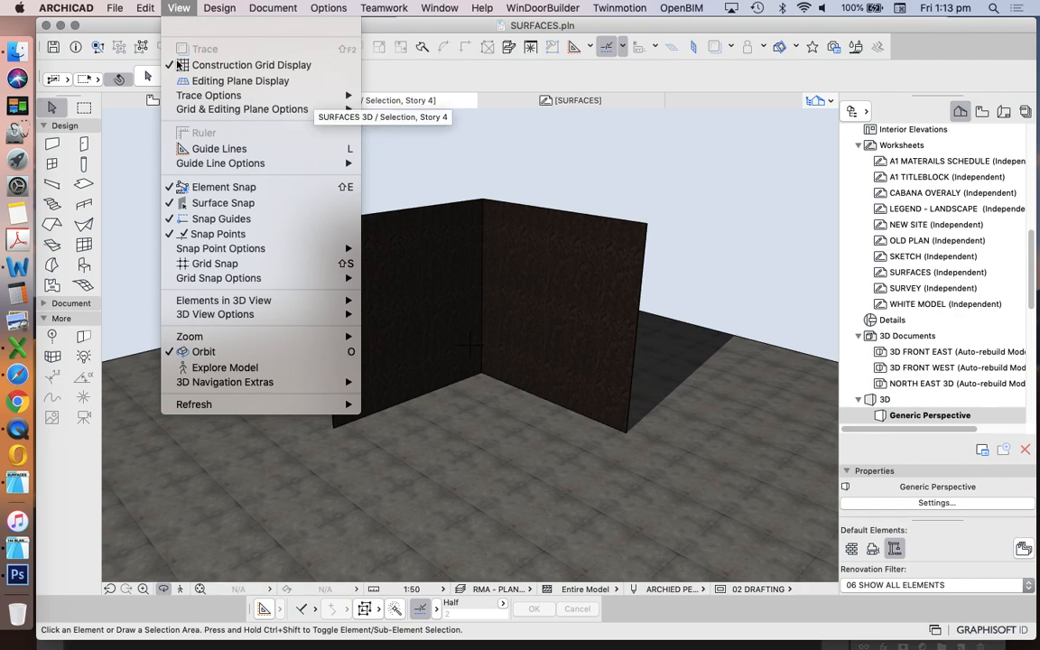
{"action": "mouse_move", "coordinate": [253, 316]}
{"action": "mouse_move", "coordinate": [273, 9]}
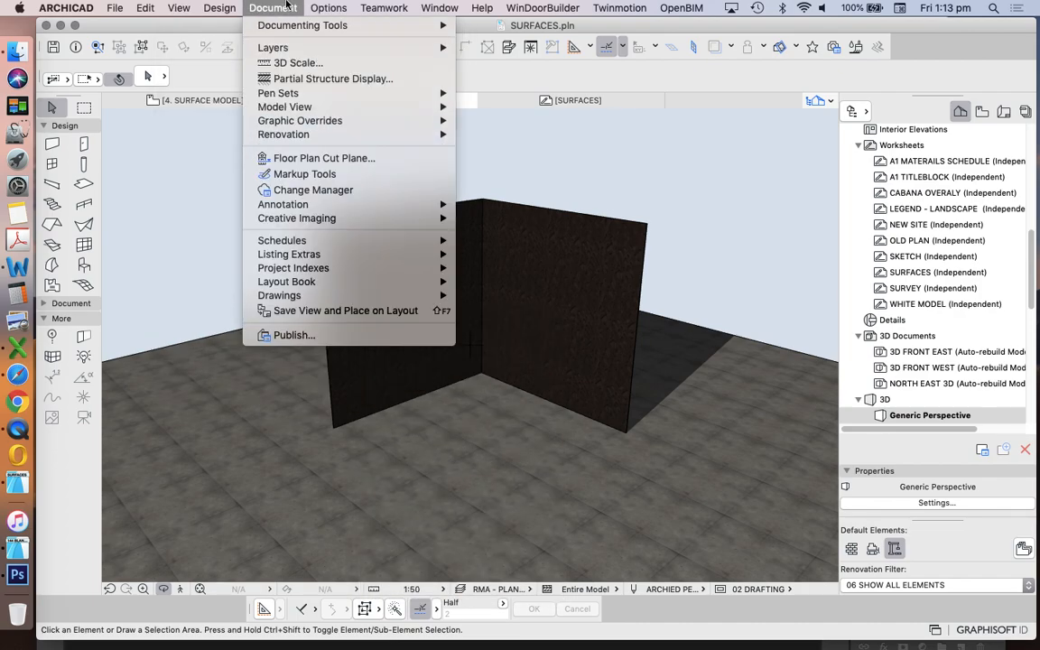
{"action": "mouse_move", "coordinate": [365, 217]}
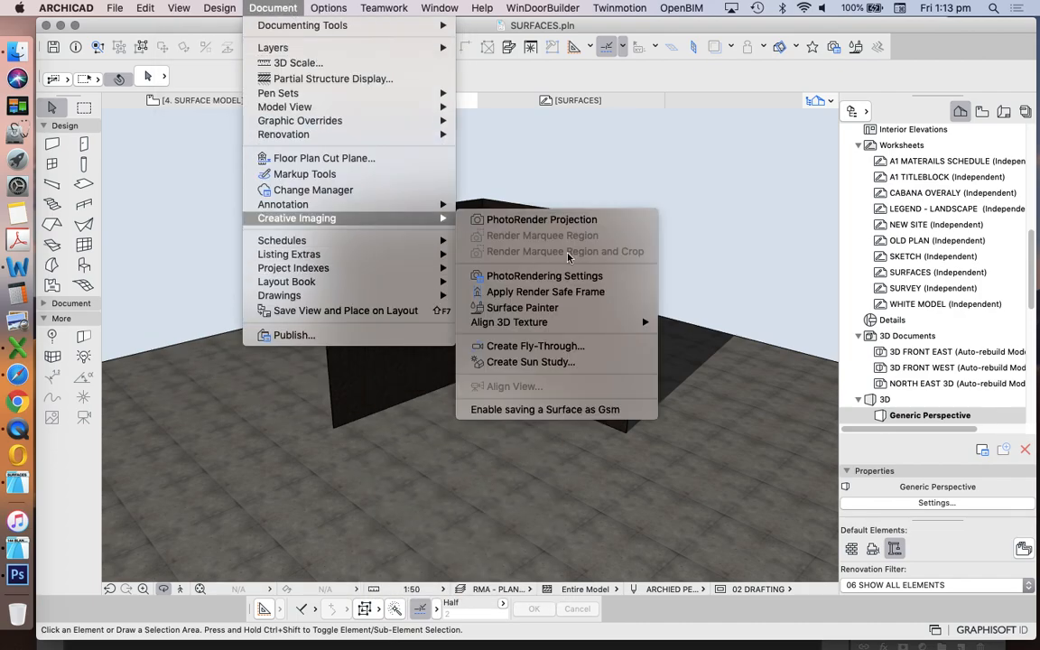
{"action": "left_click", "coordinate": [526, 276]}
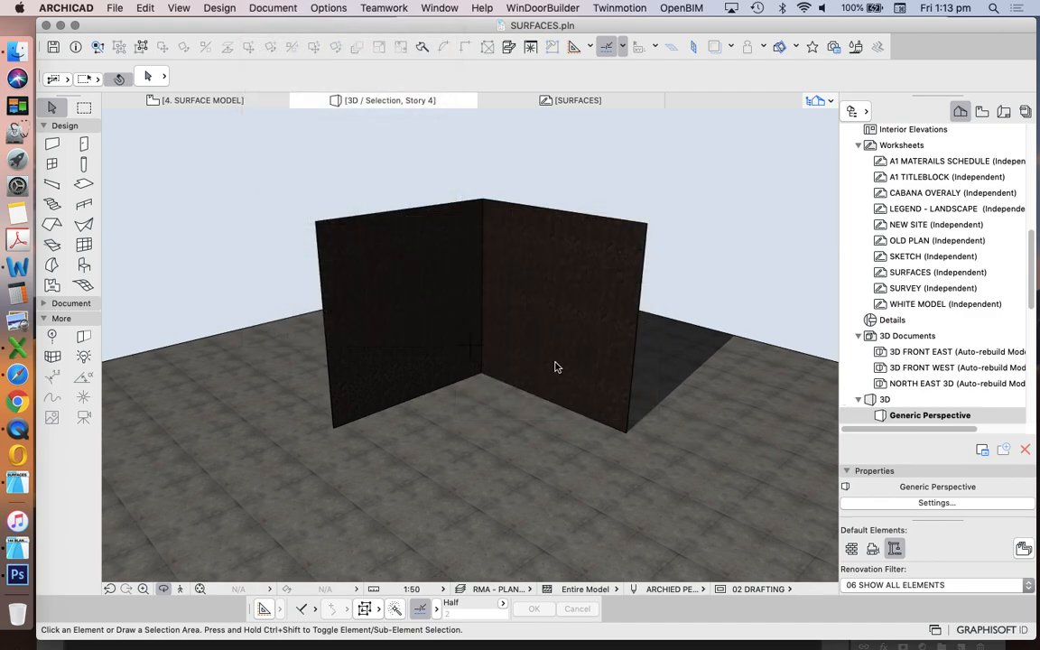
{"action": "left_click_drag", "start_coordinate": [483, 70], "coordinate": [613, 41]}
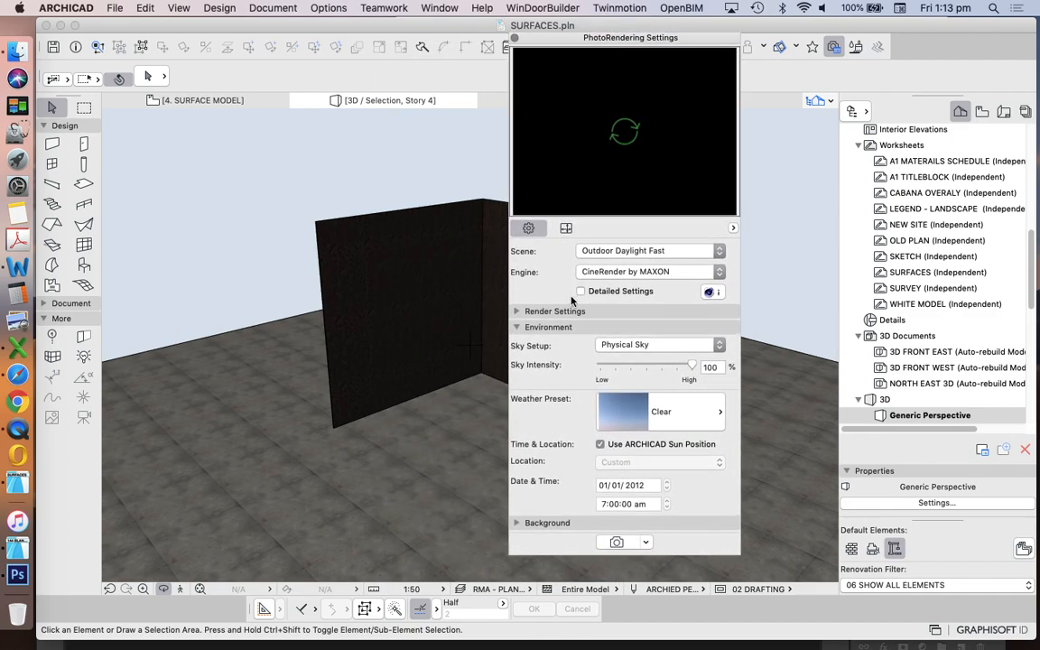
{"action": "left_click", "coordinate": [619, 543]}
{"action": "left_click_drag", "start_coordinate": [581, 41], "coordinate": [792, 28]}
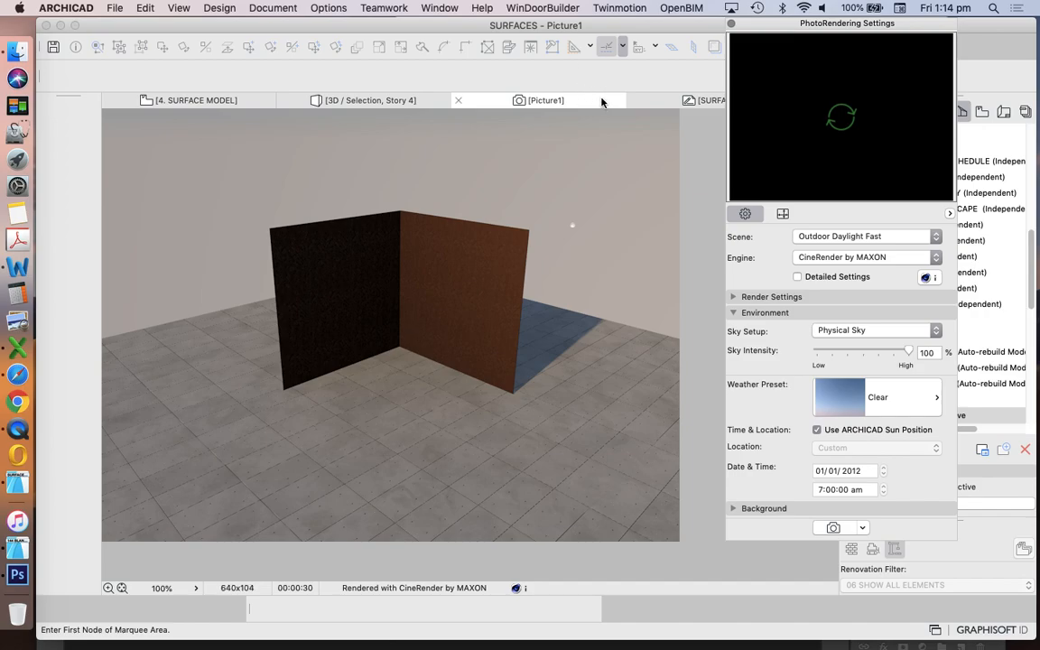
{"action": "left_click", "coordinate": [459, 103]}
{"action": "left_click", "coordinate": [566, 231]}
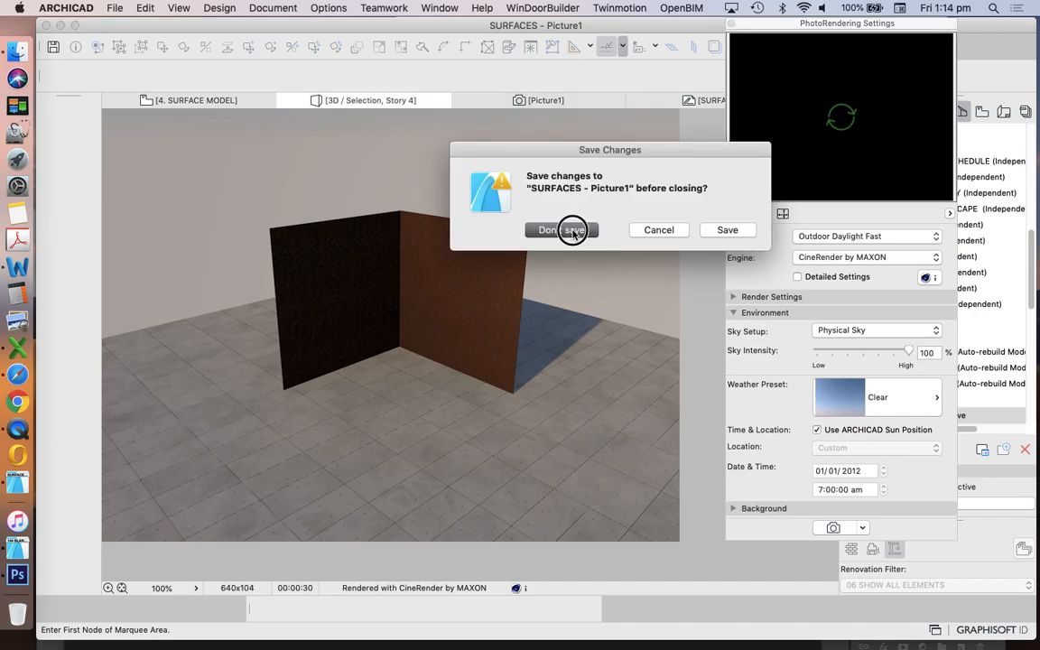
- Reopen the PhotoRendering settings beside the model and apply the Outdoor Daylight Medium scene
{"action": "left_click", "coordinate": [284, 11]}
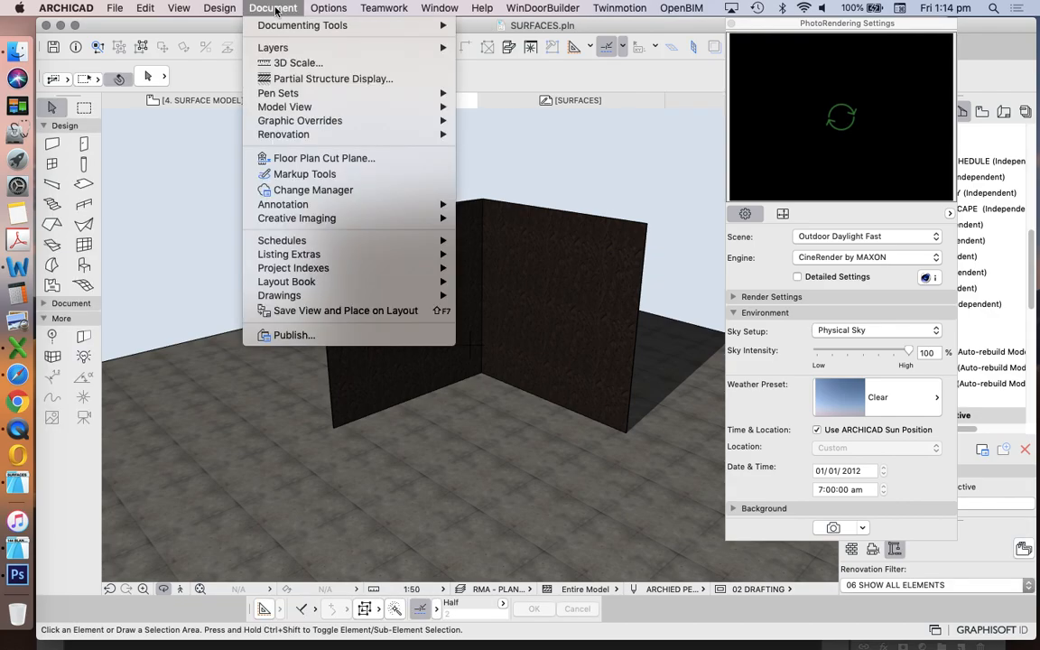
{"action": "mouse_move", "coordinate": [364, 219]}
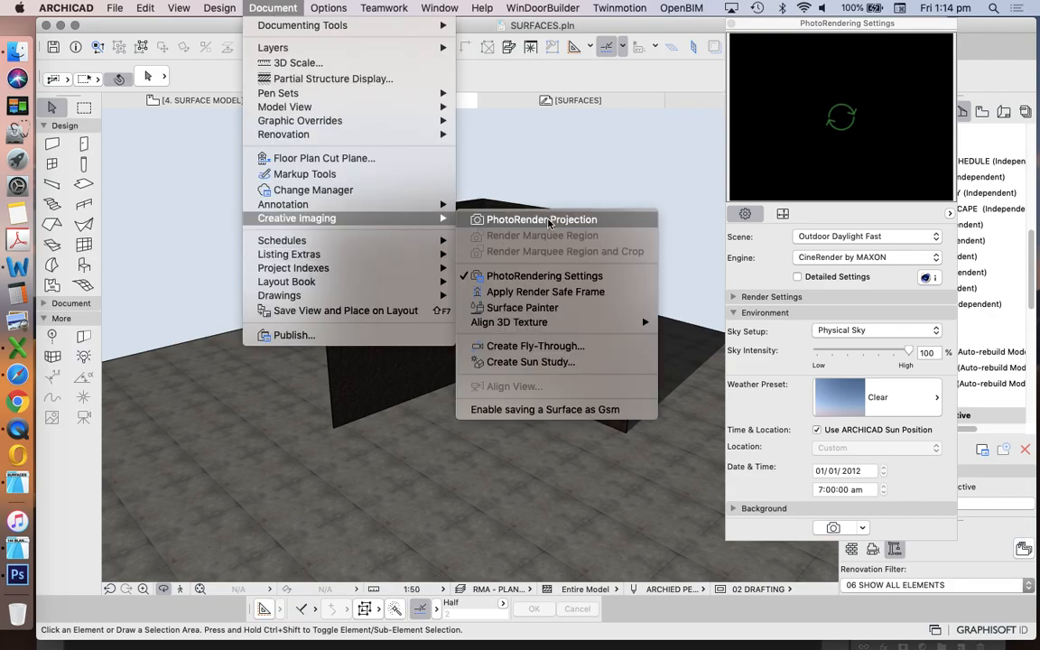
{"action": "left_click", "coordinate": [552, 276]}
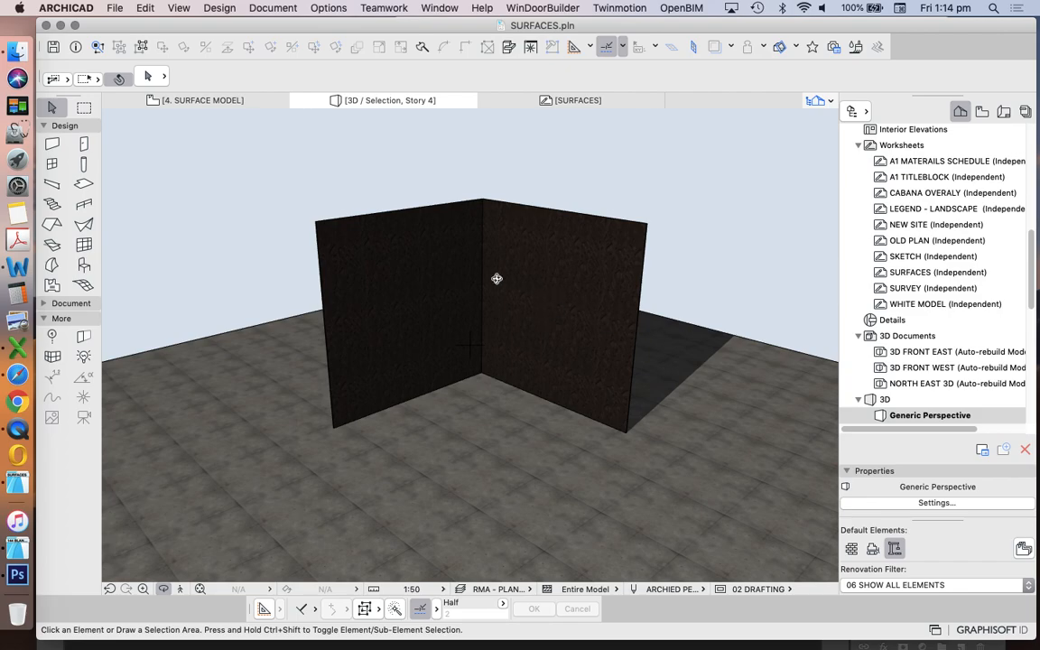
{"action": "scroll", "coordinate": [532, 272], "scroll_direction": "down", "scroll_amount": 1}
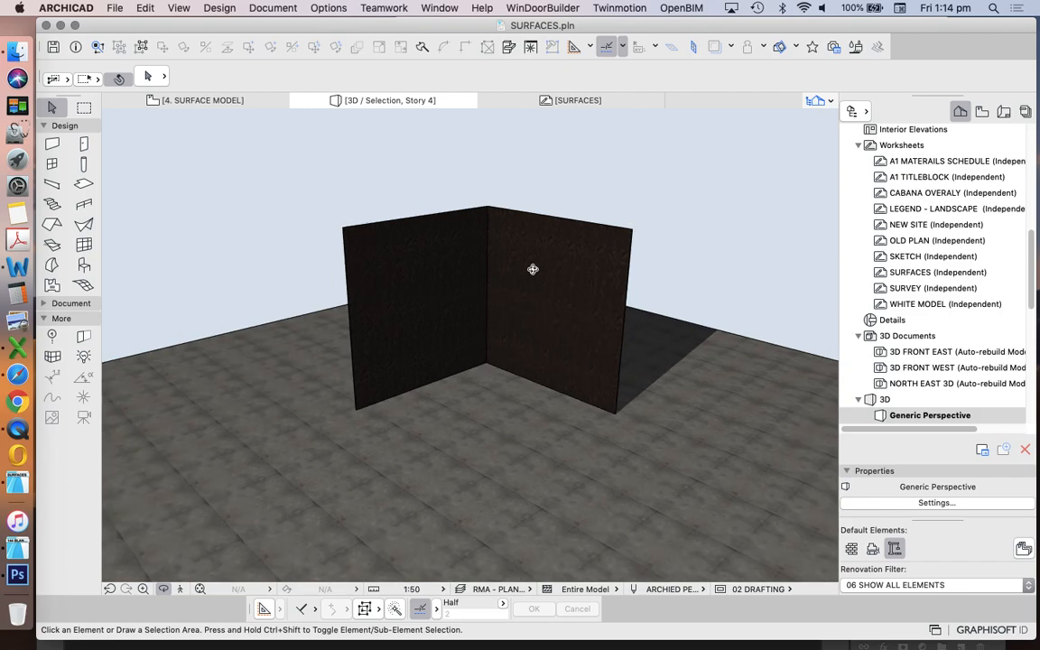
{"action": "left_click", "coordinate": [272, 7]}
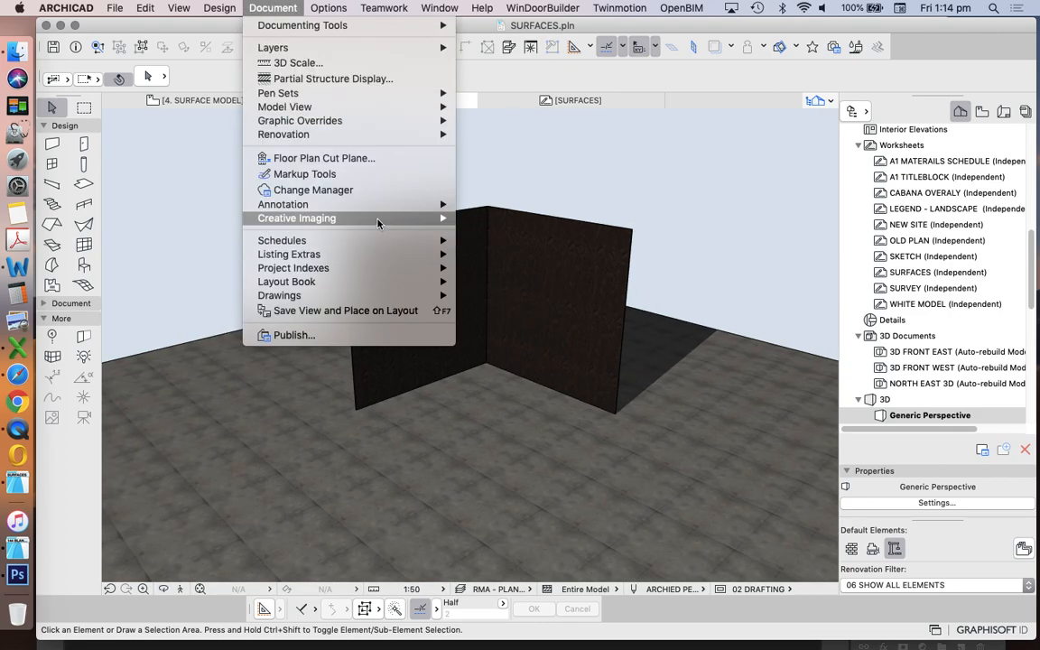
{"action": "mouse_move", "coordinate": [342, 218]}
{"action": "left_click", "coordinate": [553, 279]}
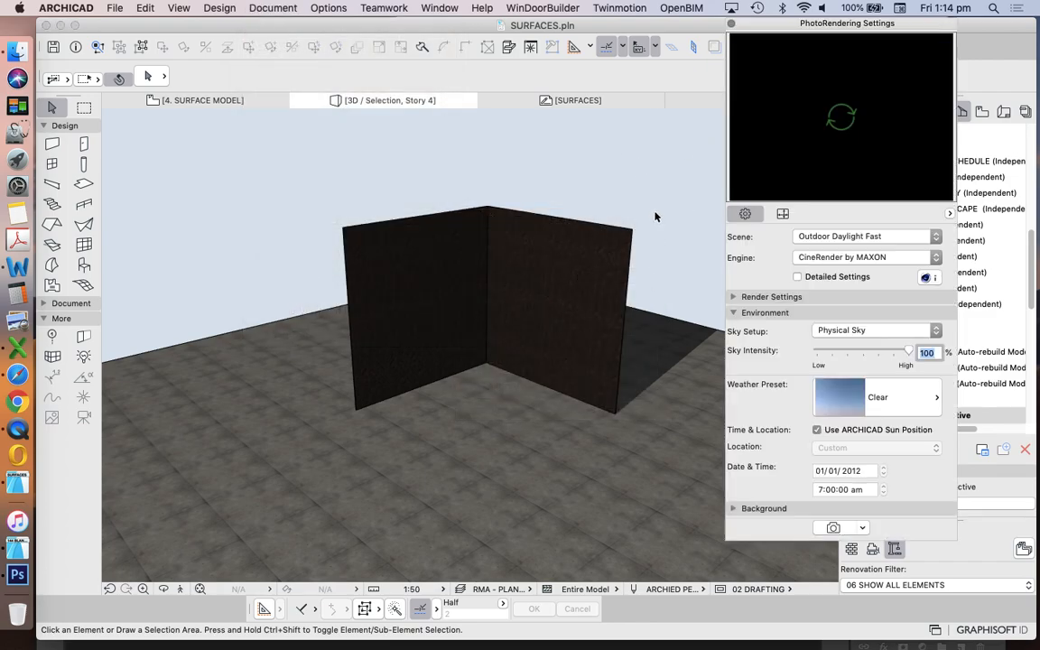
{"action": "left_click_drag", "start_coordinate": [781, 23], "coordinate": [876, 41]}
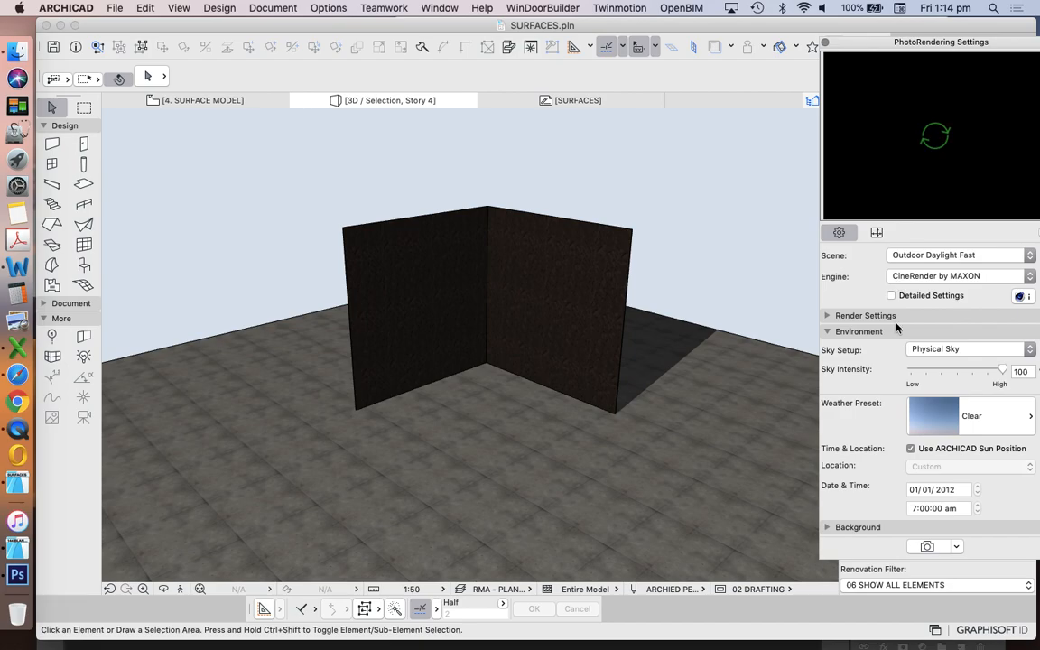
{"action": "left_click", "coordinate": [943, 255]}
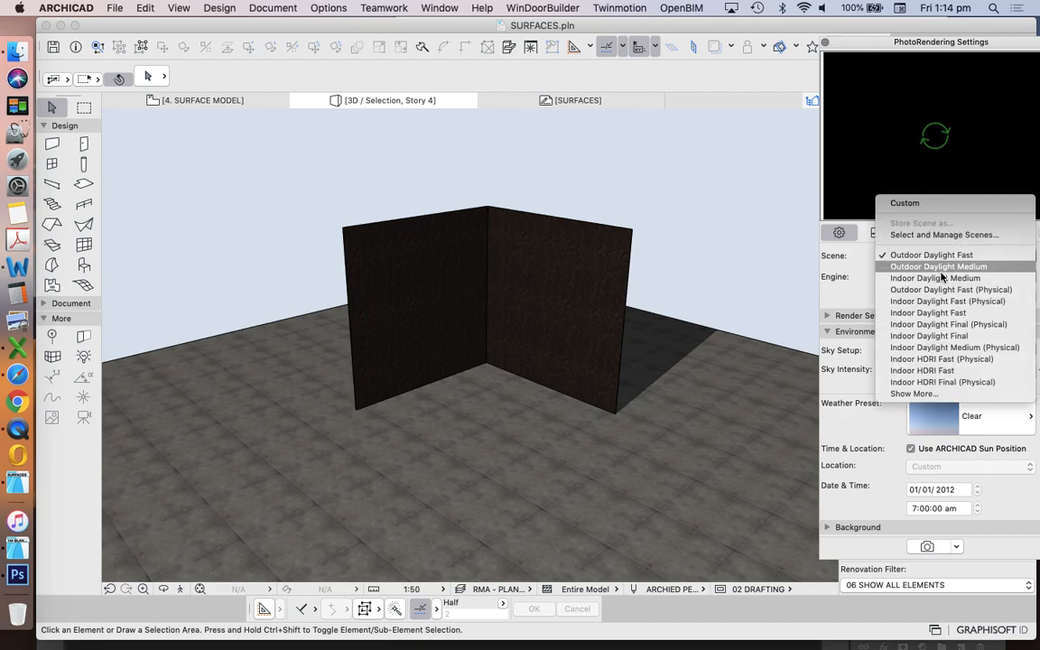
{"action": "left_click", "coordinate": [939, 257]}
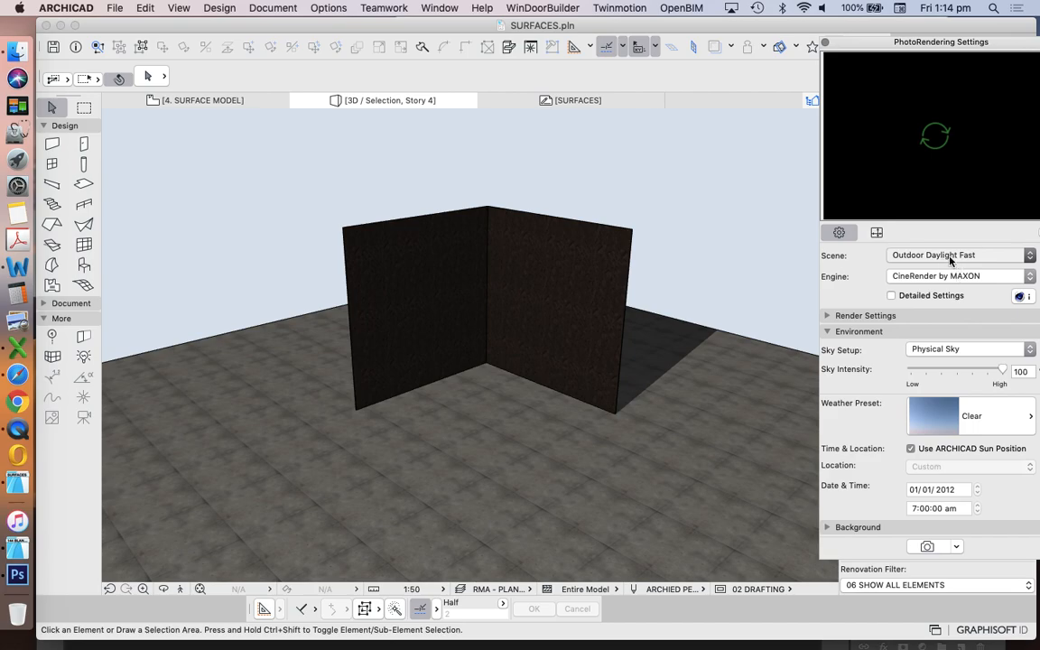
{"action": "left_click", "coordinate": [943, 258]}
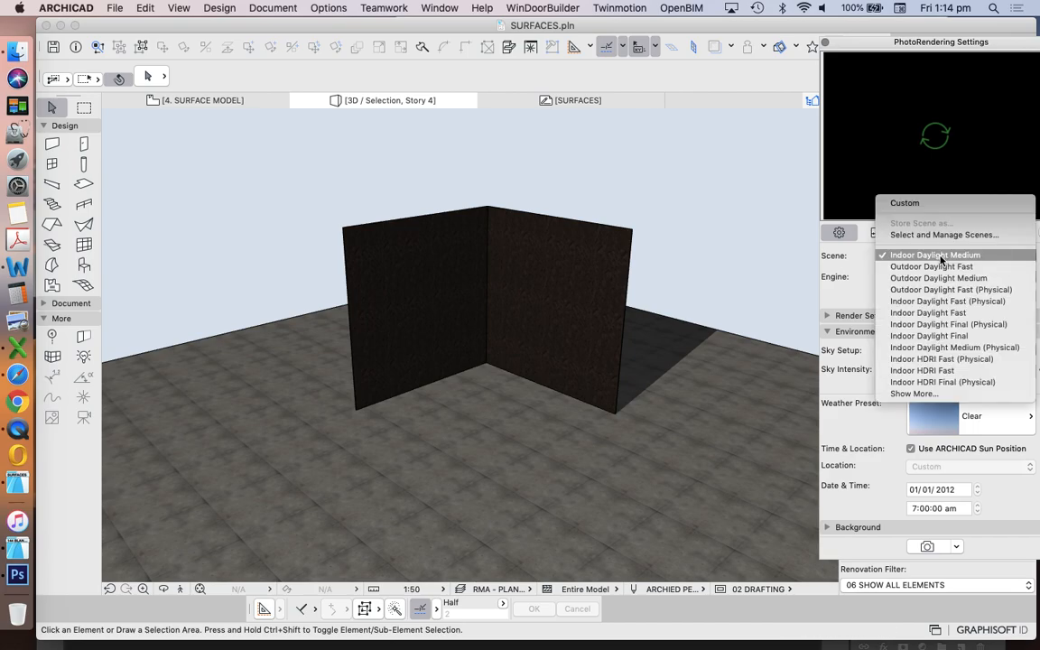
{"action": "left_click", "coordinate": [986, 498]}
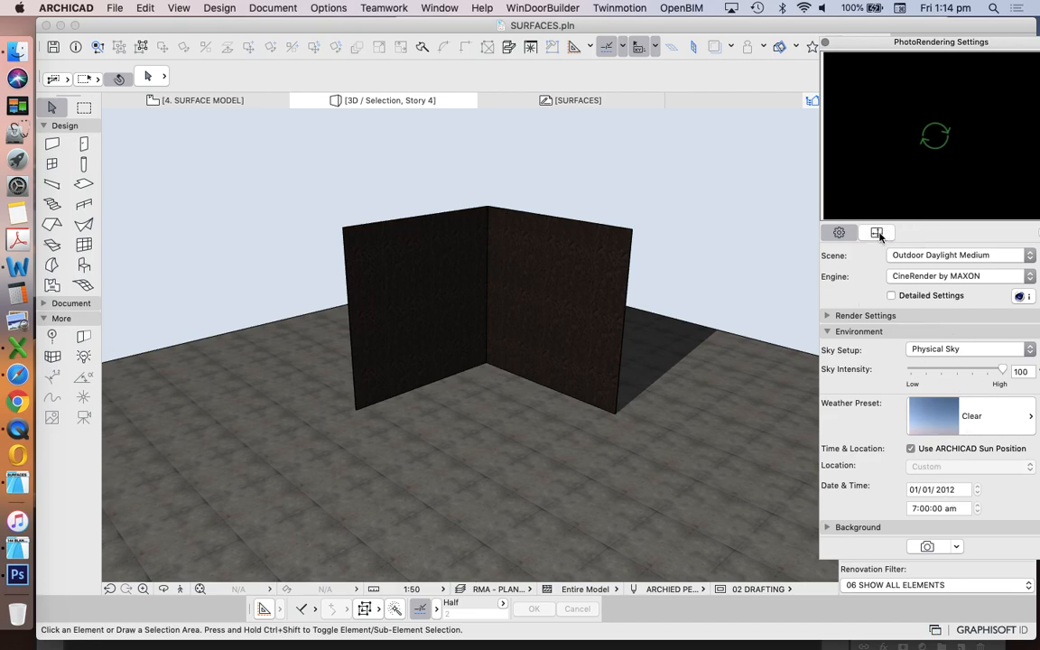
- Set the lamp light and the third light intensity to 100% in the render settings and render the 3D view
{"action": "left_click", "coordinate": [844, 315]}
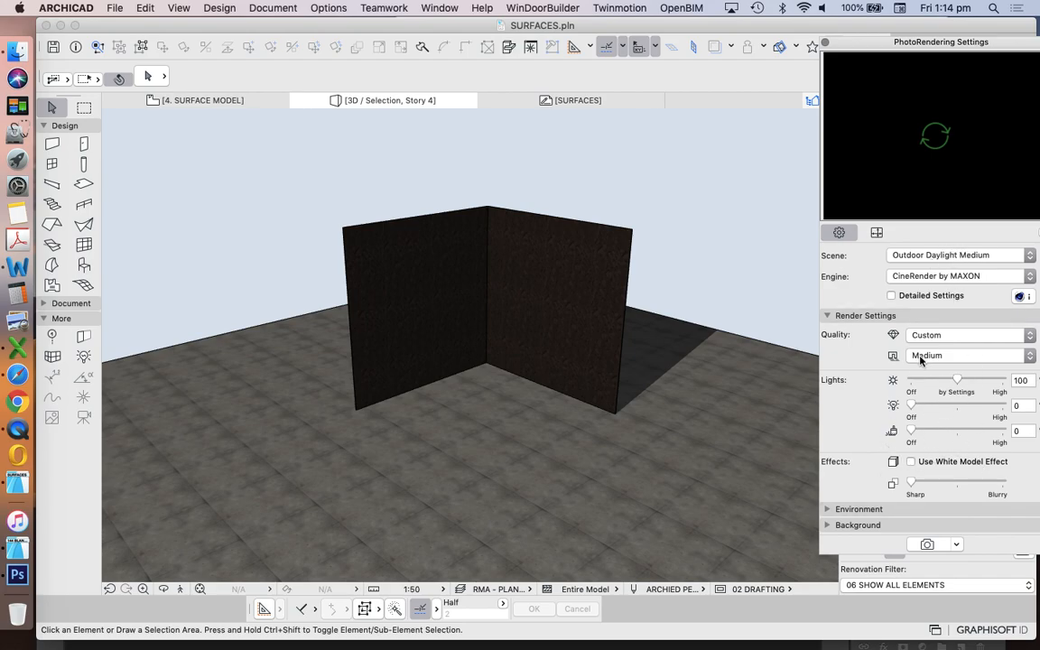
{"action": "left_click", "coordinate": [955, 404]}
{"action": "left_click", "coordinate": [958, 434]}
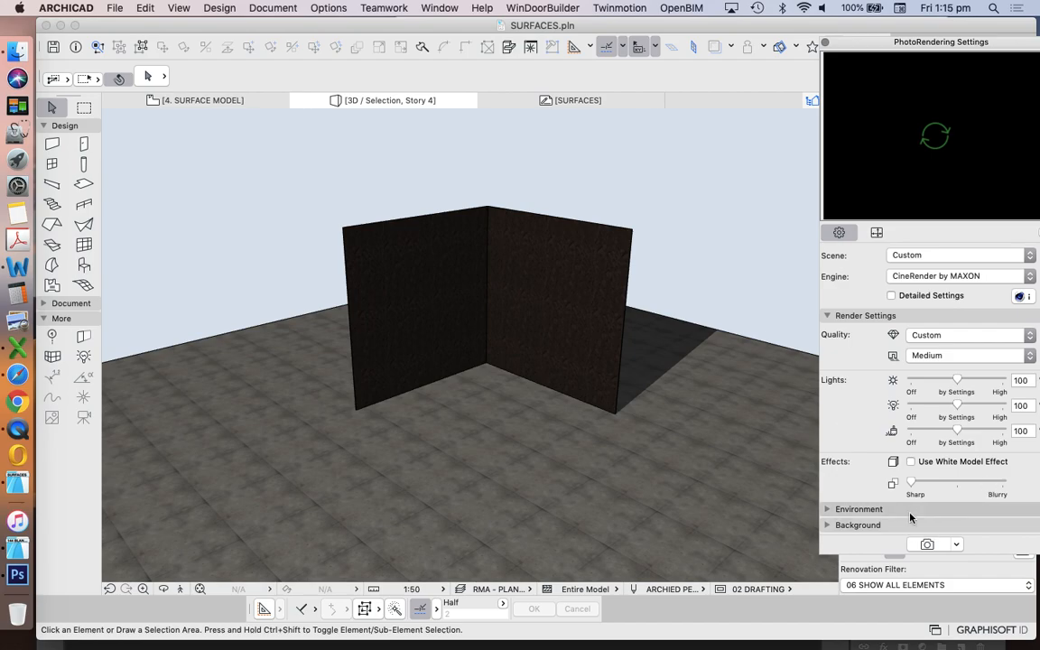
{"action": "left_click", "coordinate": [926, 541]}
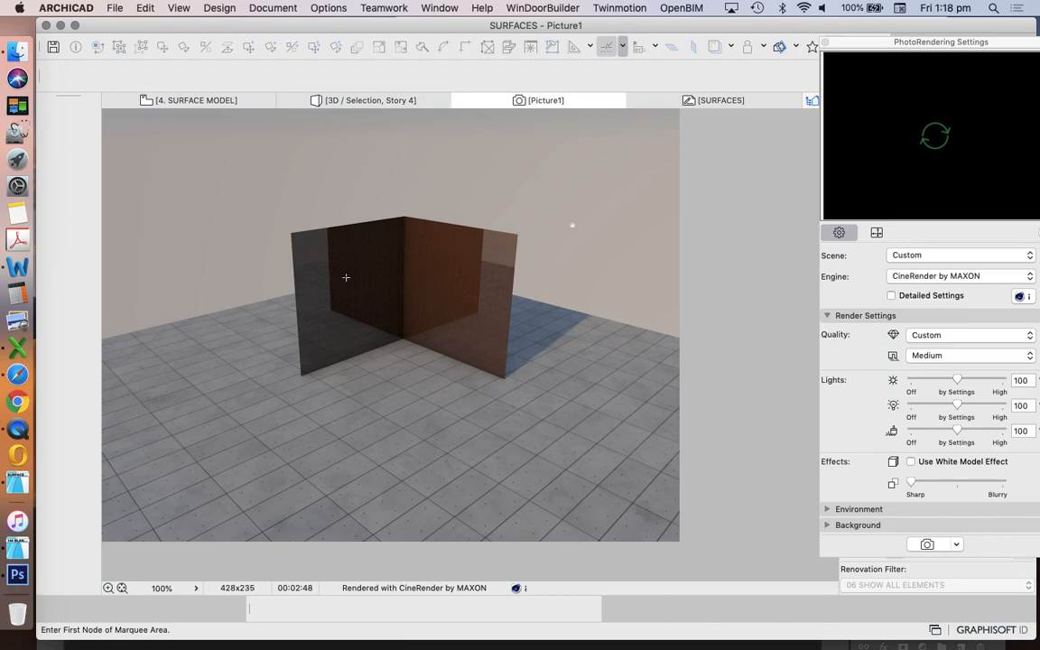
{"action": "left_click", "coordinate": [115, 8]}
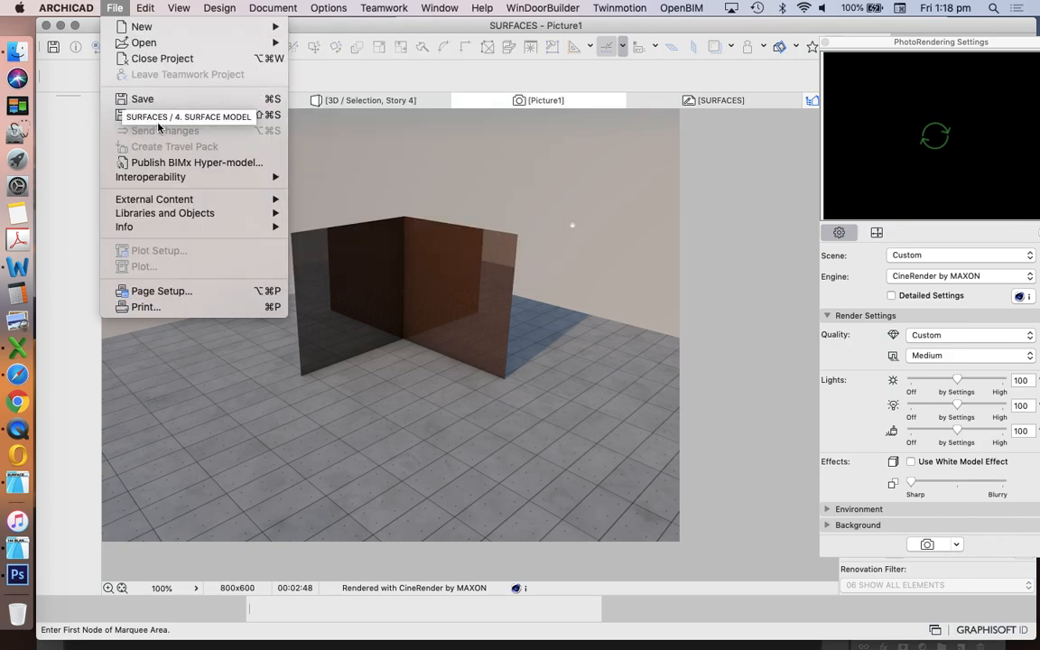
{"action": "left_click", "coordinate": [257, 117]}
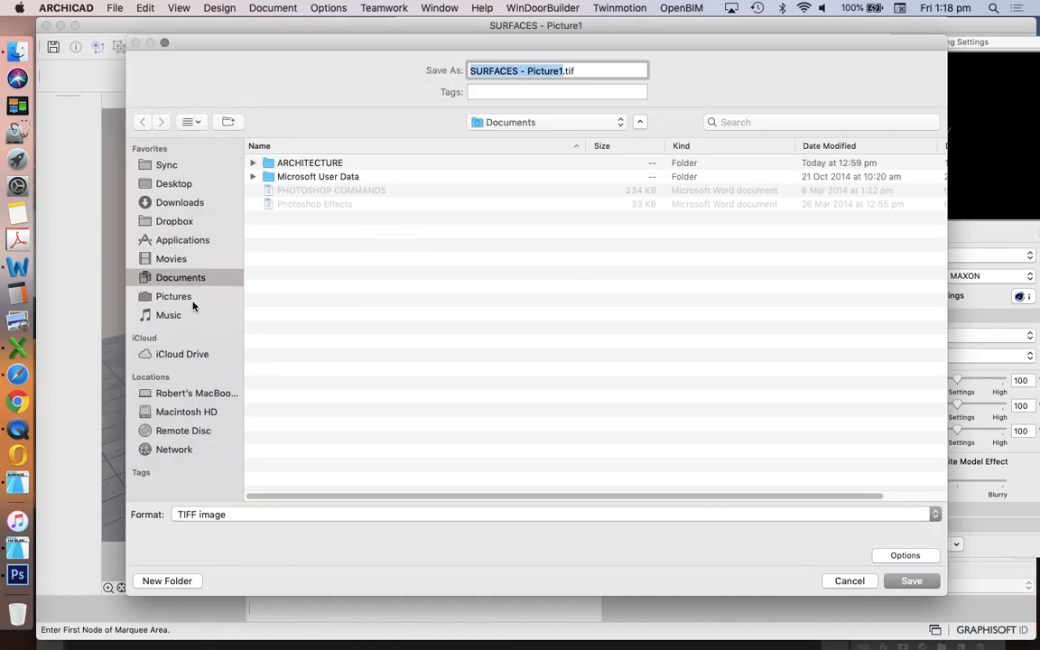
{"action": "left_click", "coordinate": [172, 202]}
{"action": "left_click", "coordinate": [173, 183]}
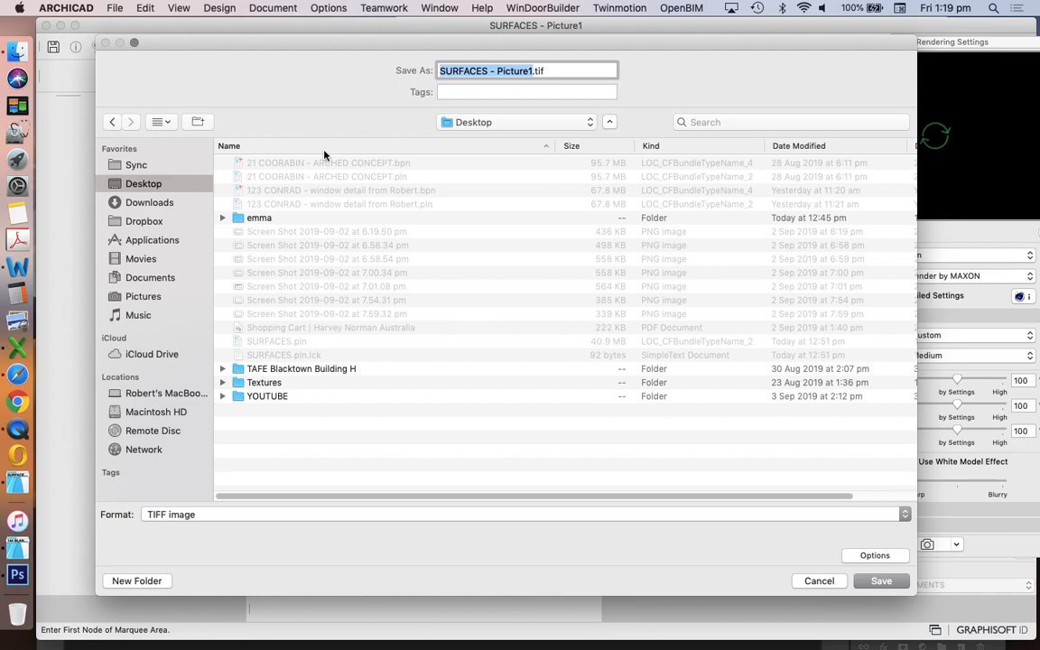
{"action": "key", "text": "Escape"}
- Open the Metal - Bronze screen surface settings, place them beside the rendered picture, and capture a screenshot of the whole screen
{"action": "left_click", "coordinate": [330, 9]}
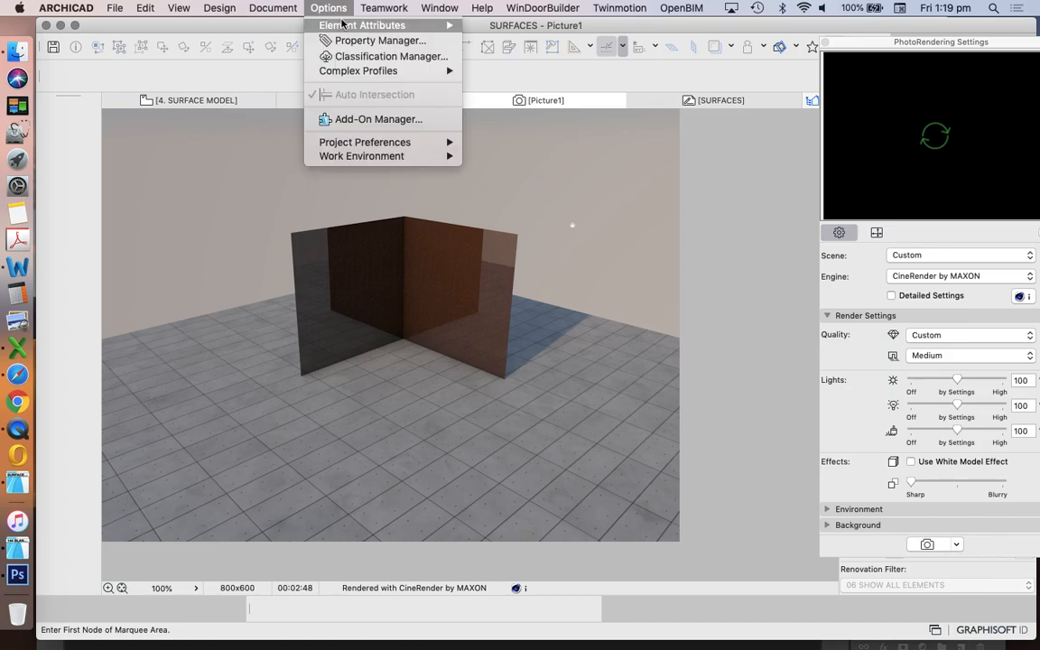
{"action": "mouse_move", "coordinate": [343, 24]}
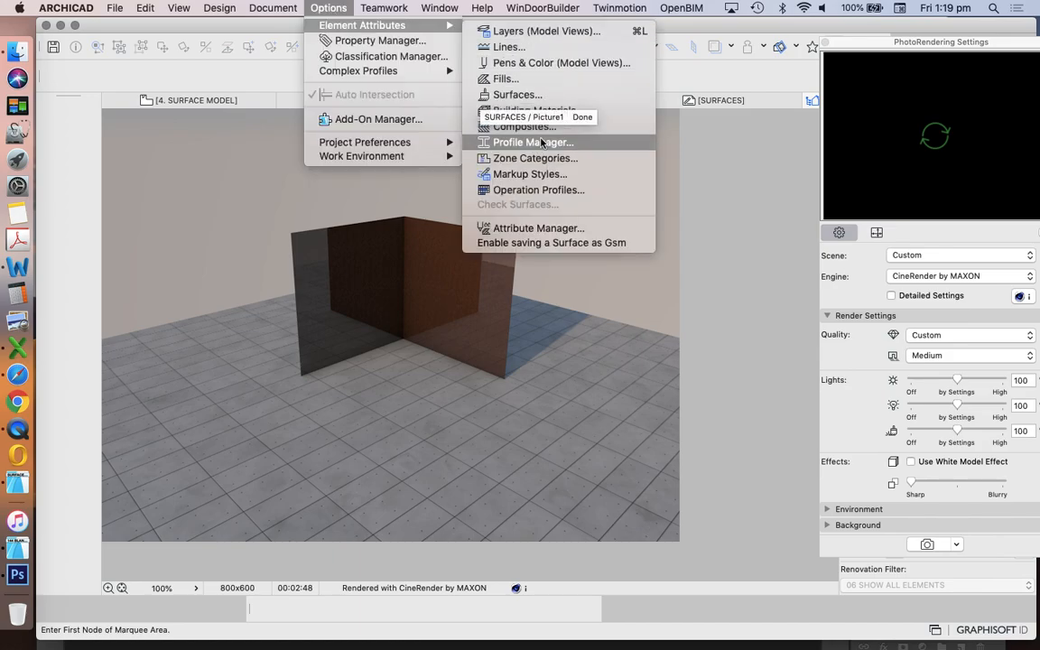
{"action": "left_click", "coordinate": [565, 98]}
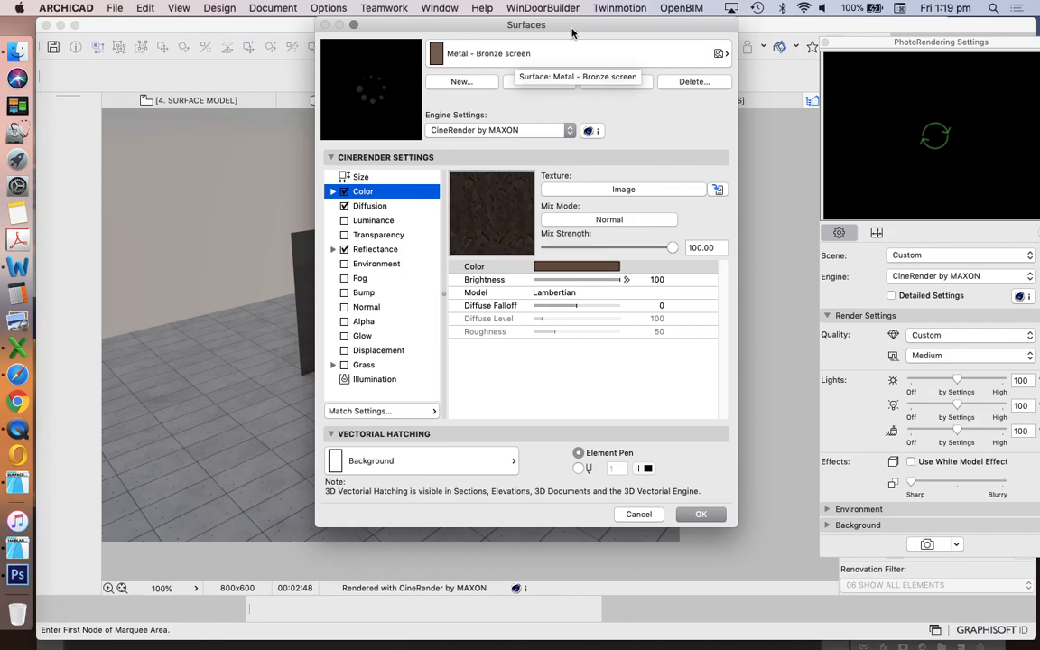
{"action": "left_click_drag", "start_coordinate": [591, 15], "coordinate": [196, 6]}
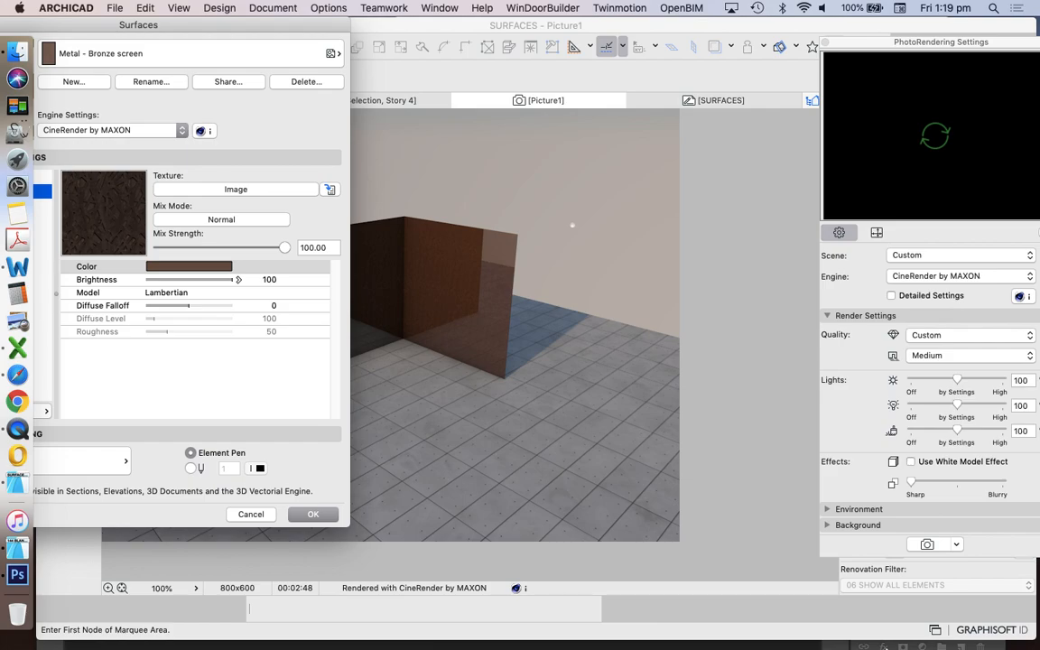
{"action": "key", "text": "super+shift+3"}
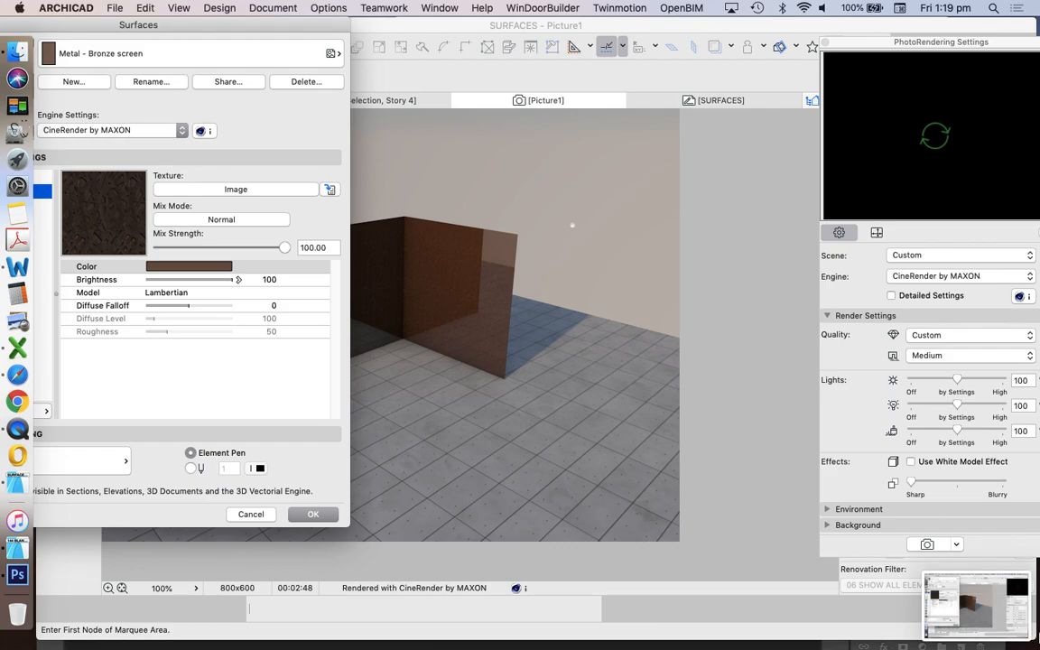
- View the captured screenshot, accept the Metal - Bronze screen surface settings, and close the screenshot preview
{"action": "left_click", "coordinate": [974, 605]}
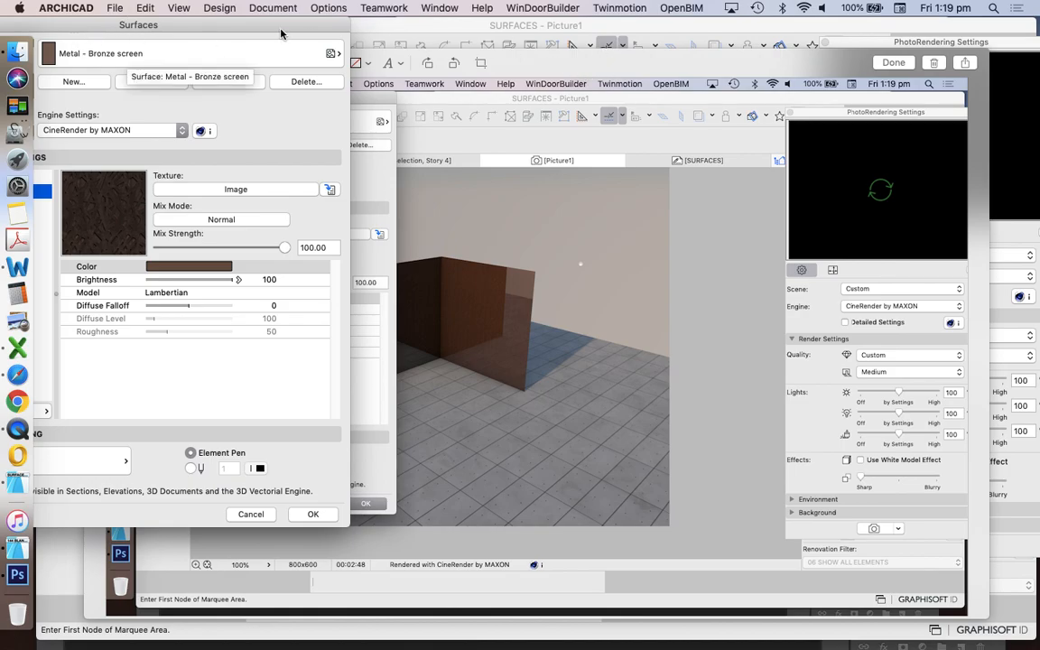
{"action": "left_click_drag", "start_coordinate": [267, 28], "coordinate": [402, 51]}
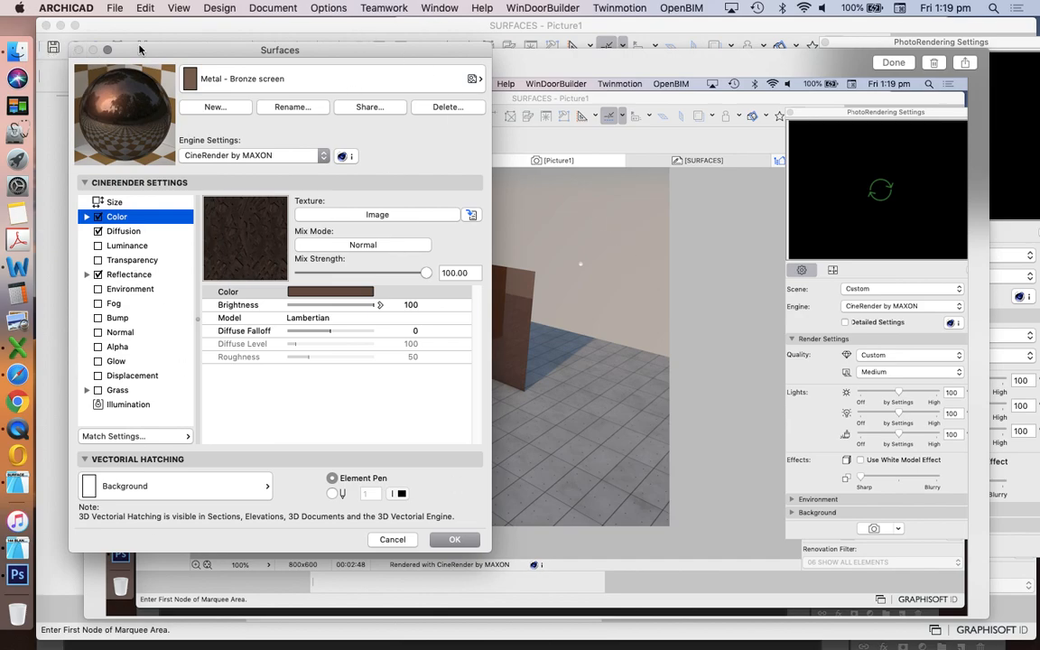
{"action": "left_click", "coordinate": [448, 539]}
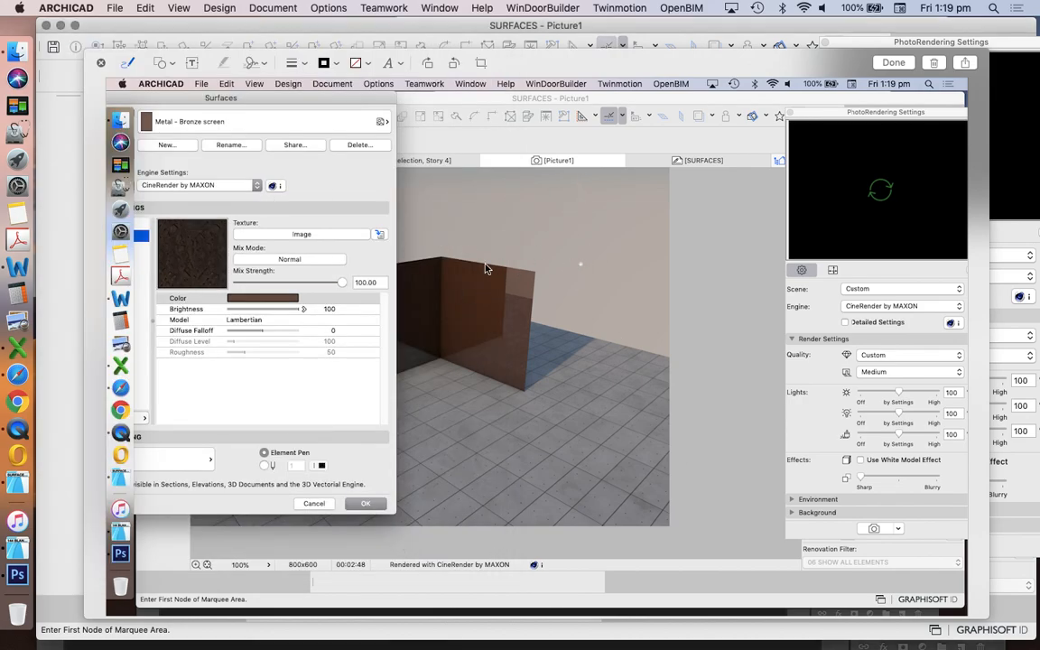
{"action": "left_click", "coordinate": [94, 62]}
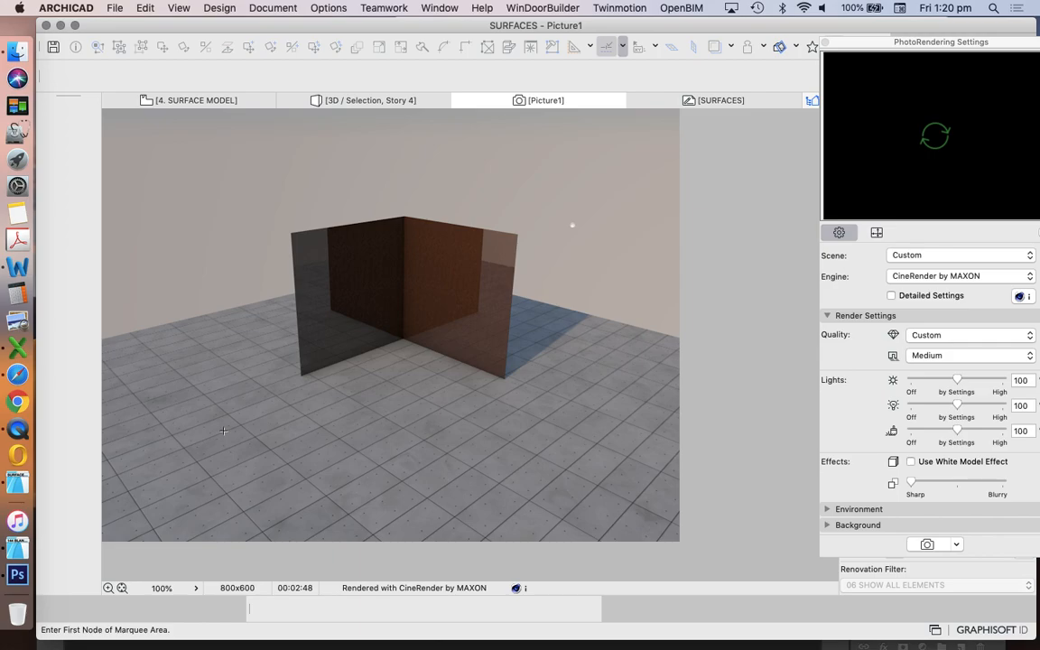
{"action": "left_click", "coordinate": [18, 429]}
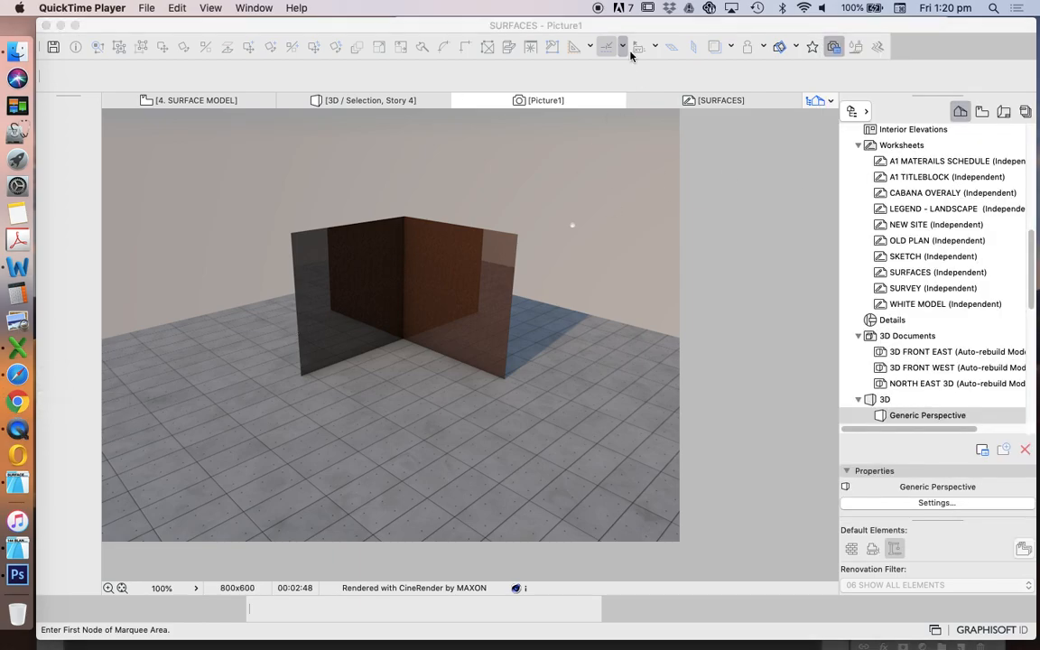